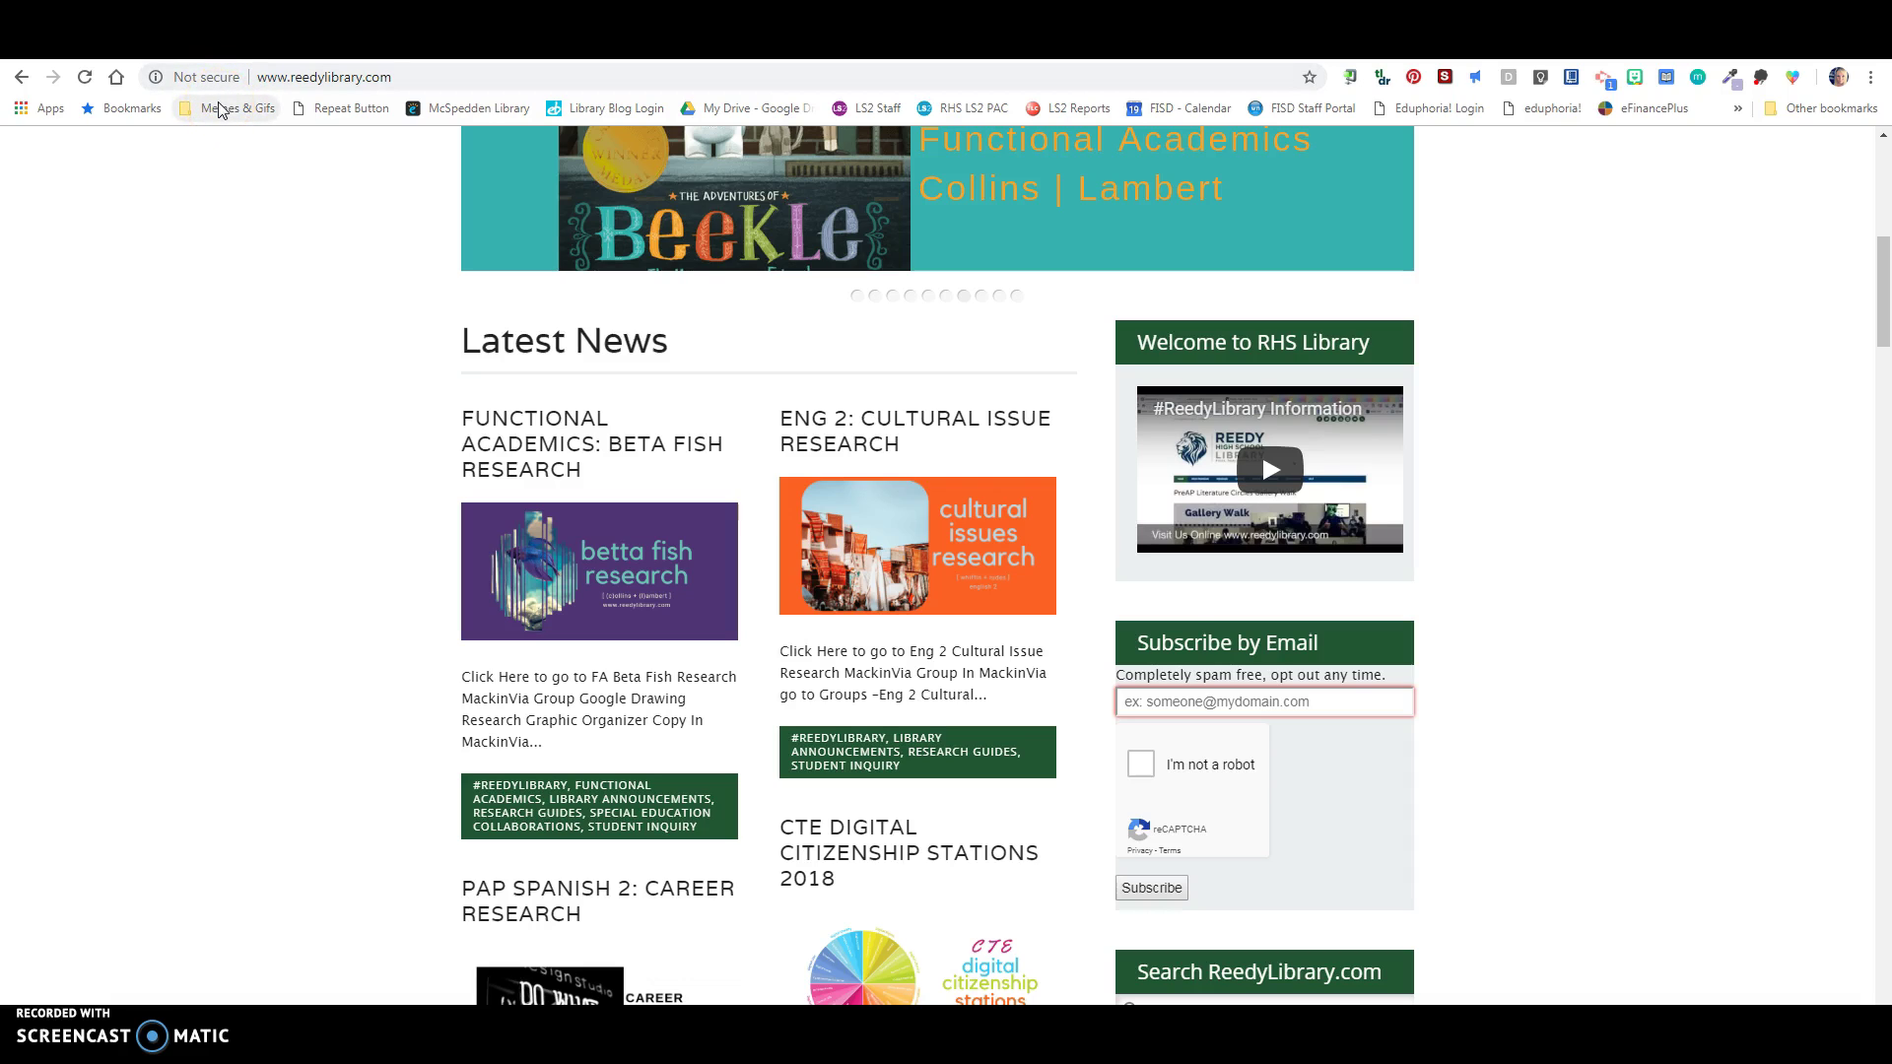
Step: Open the Eng 2: Cultural Issue Research post from ReedyLibrary.com's latest news and scroll through it
left_click(62, 140)
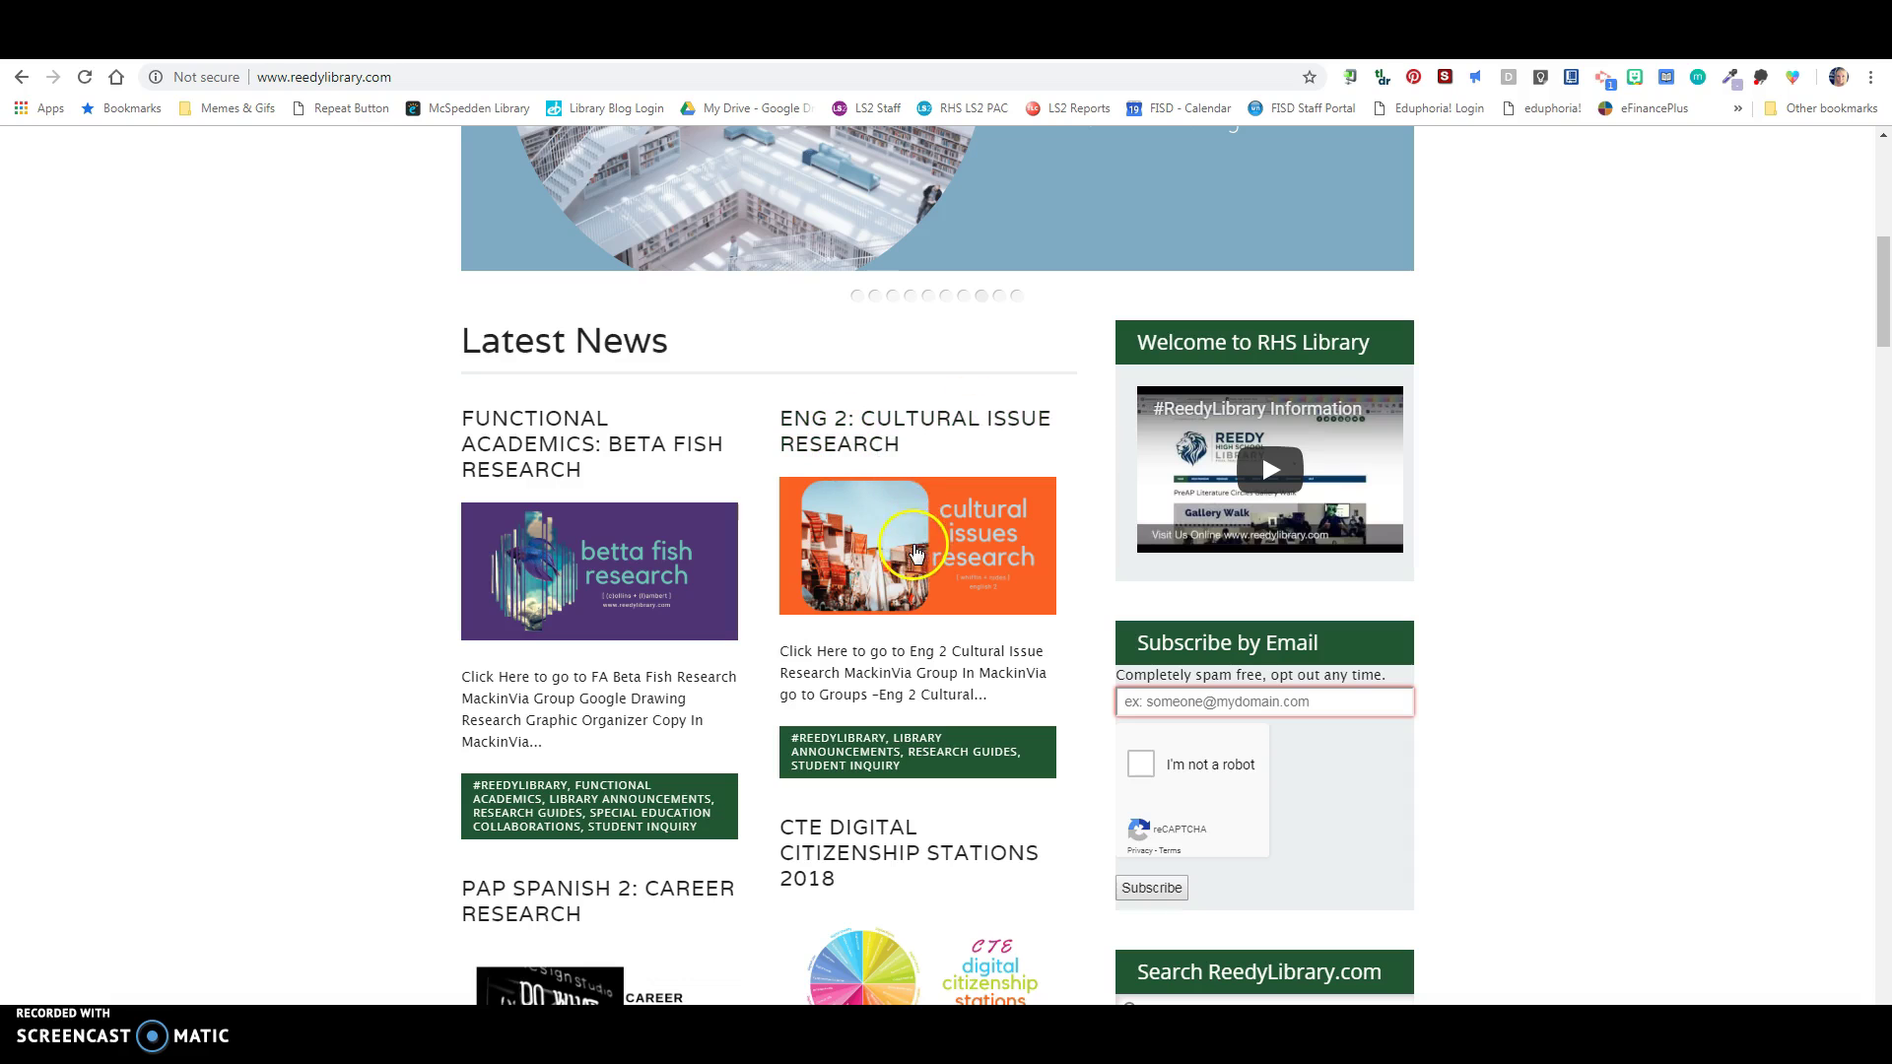
left_click(902, 537)
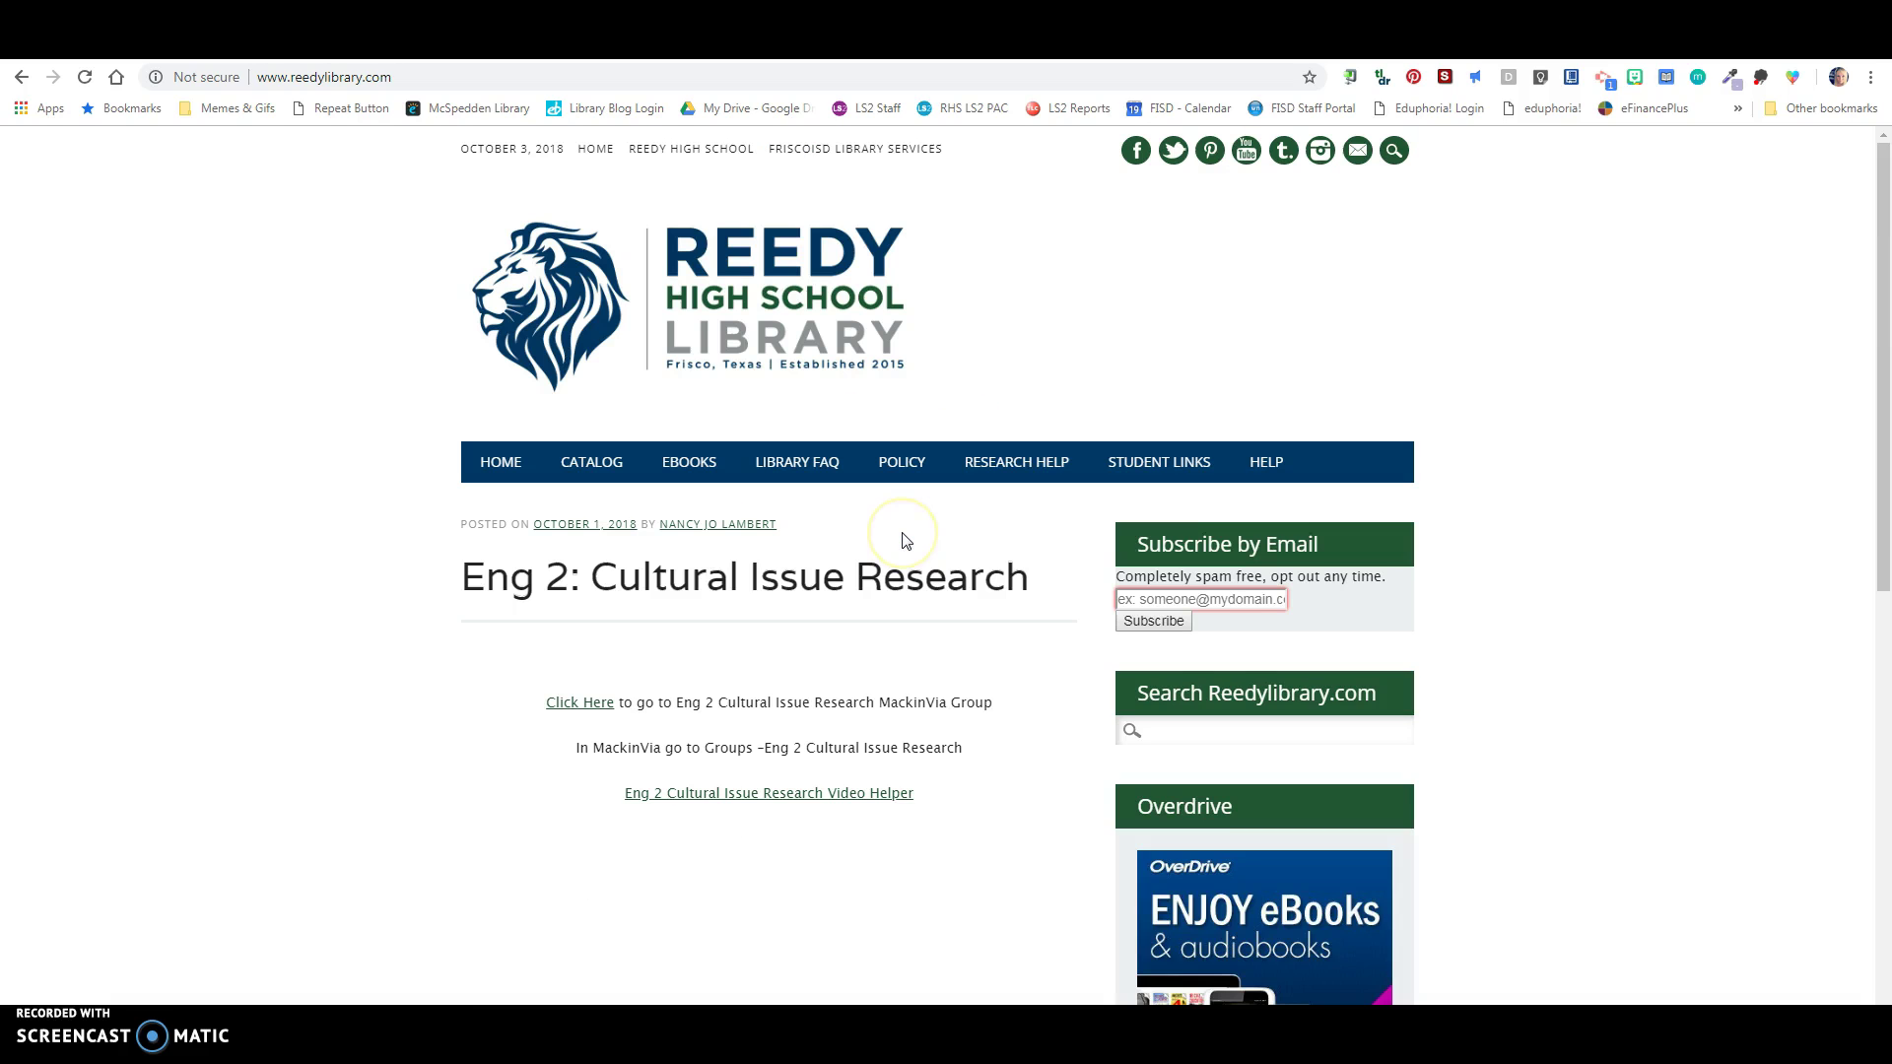
scroll(836, 708, "down", 4)
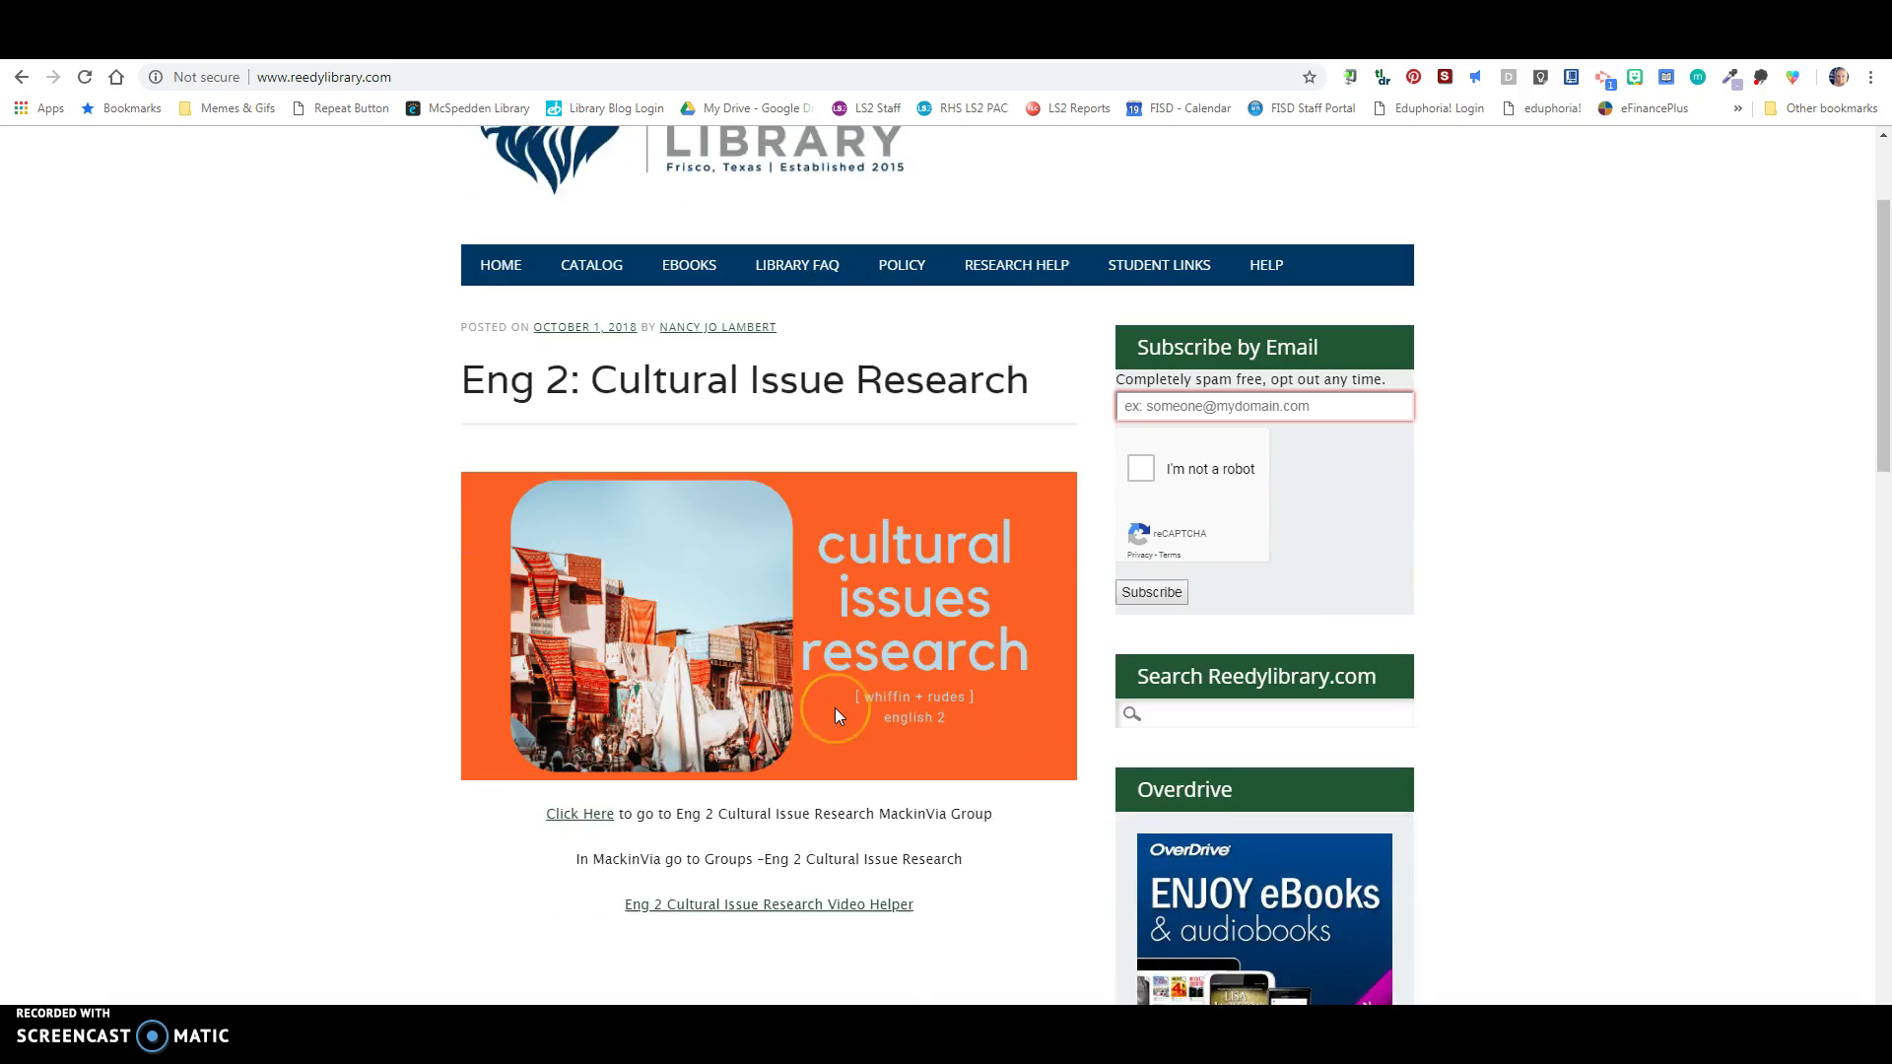
left_click(579, 623)
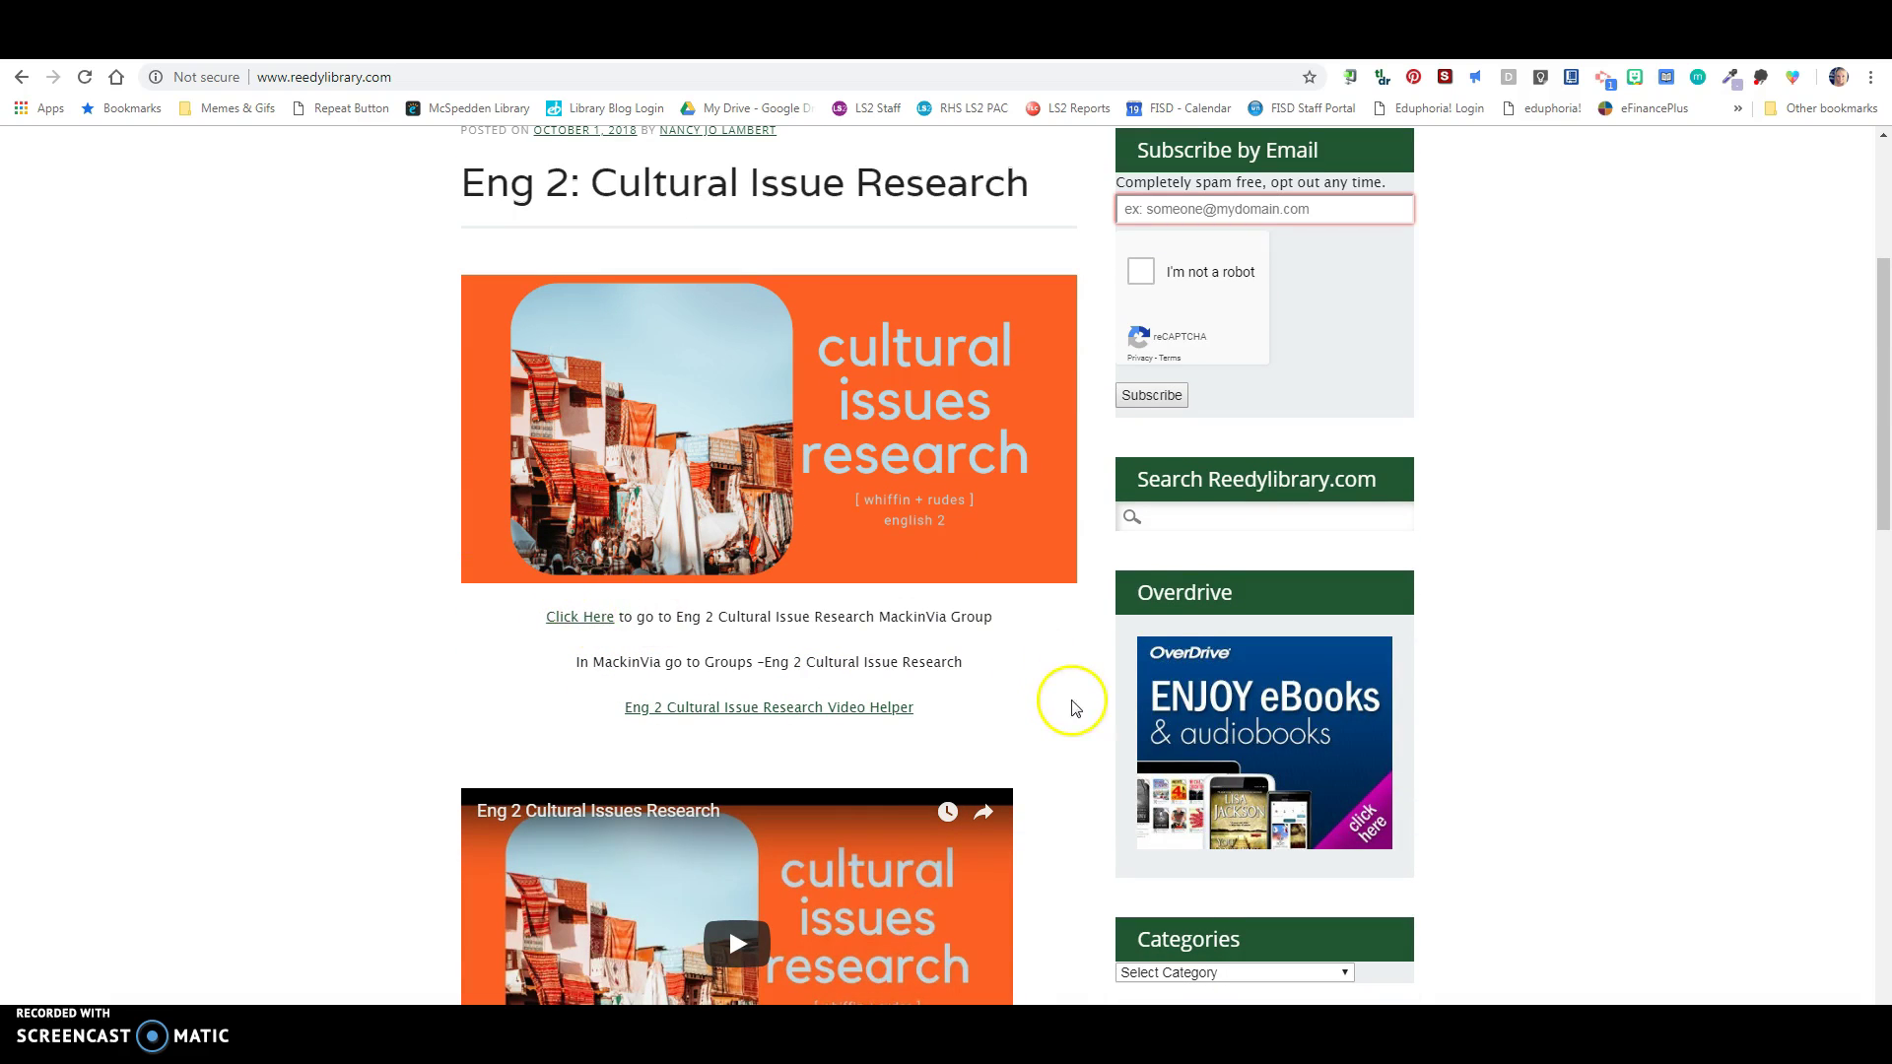
scroll(1073, 705, "down", 4)
scroll(1072, 706, "down", 8)
scroll(1128, 752, "up", 10)
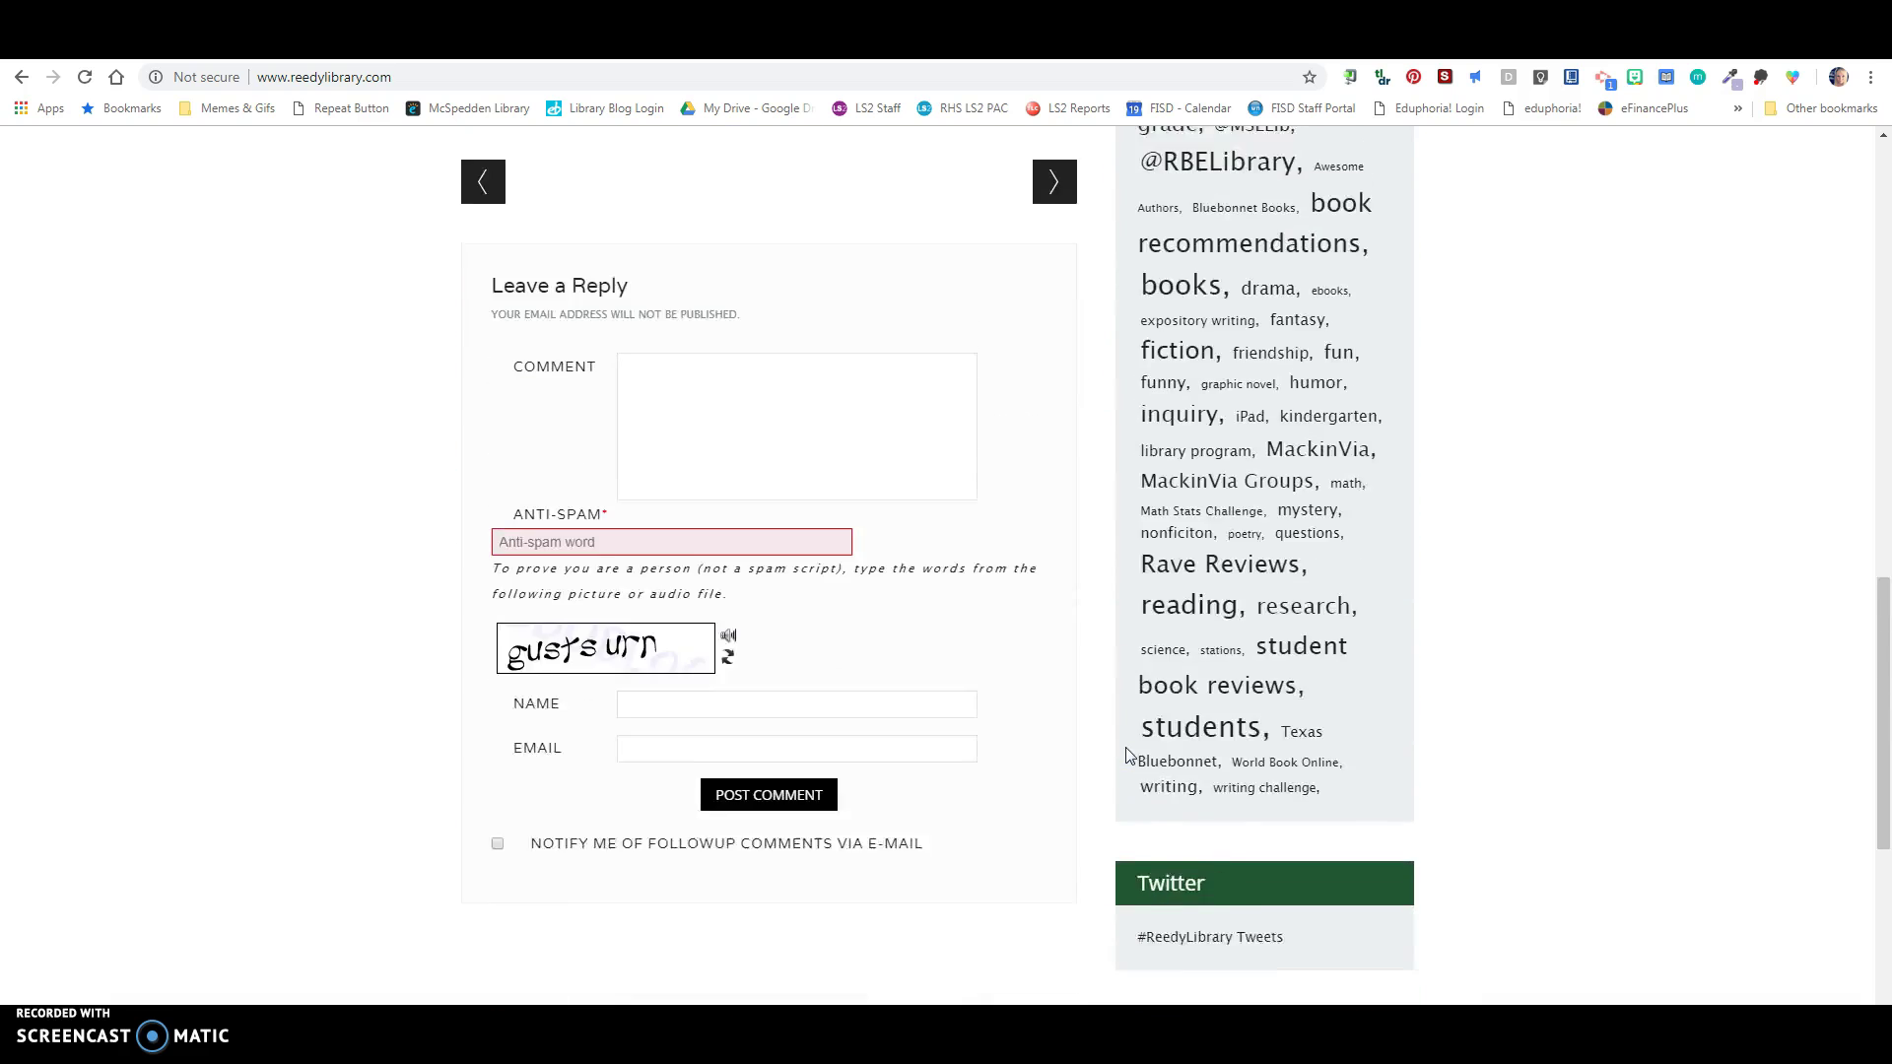
scroll(1125, 748, "up", 6)
scroll(676, 895, "down", 3)
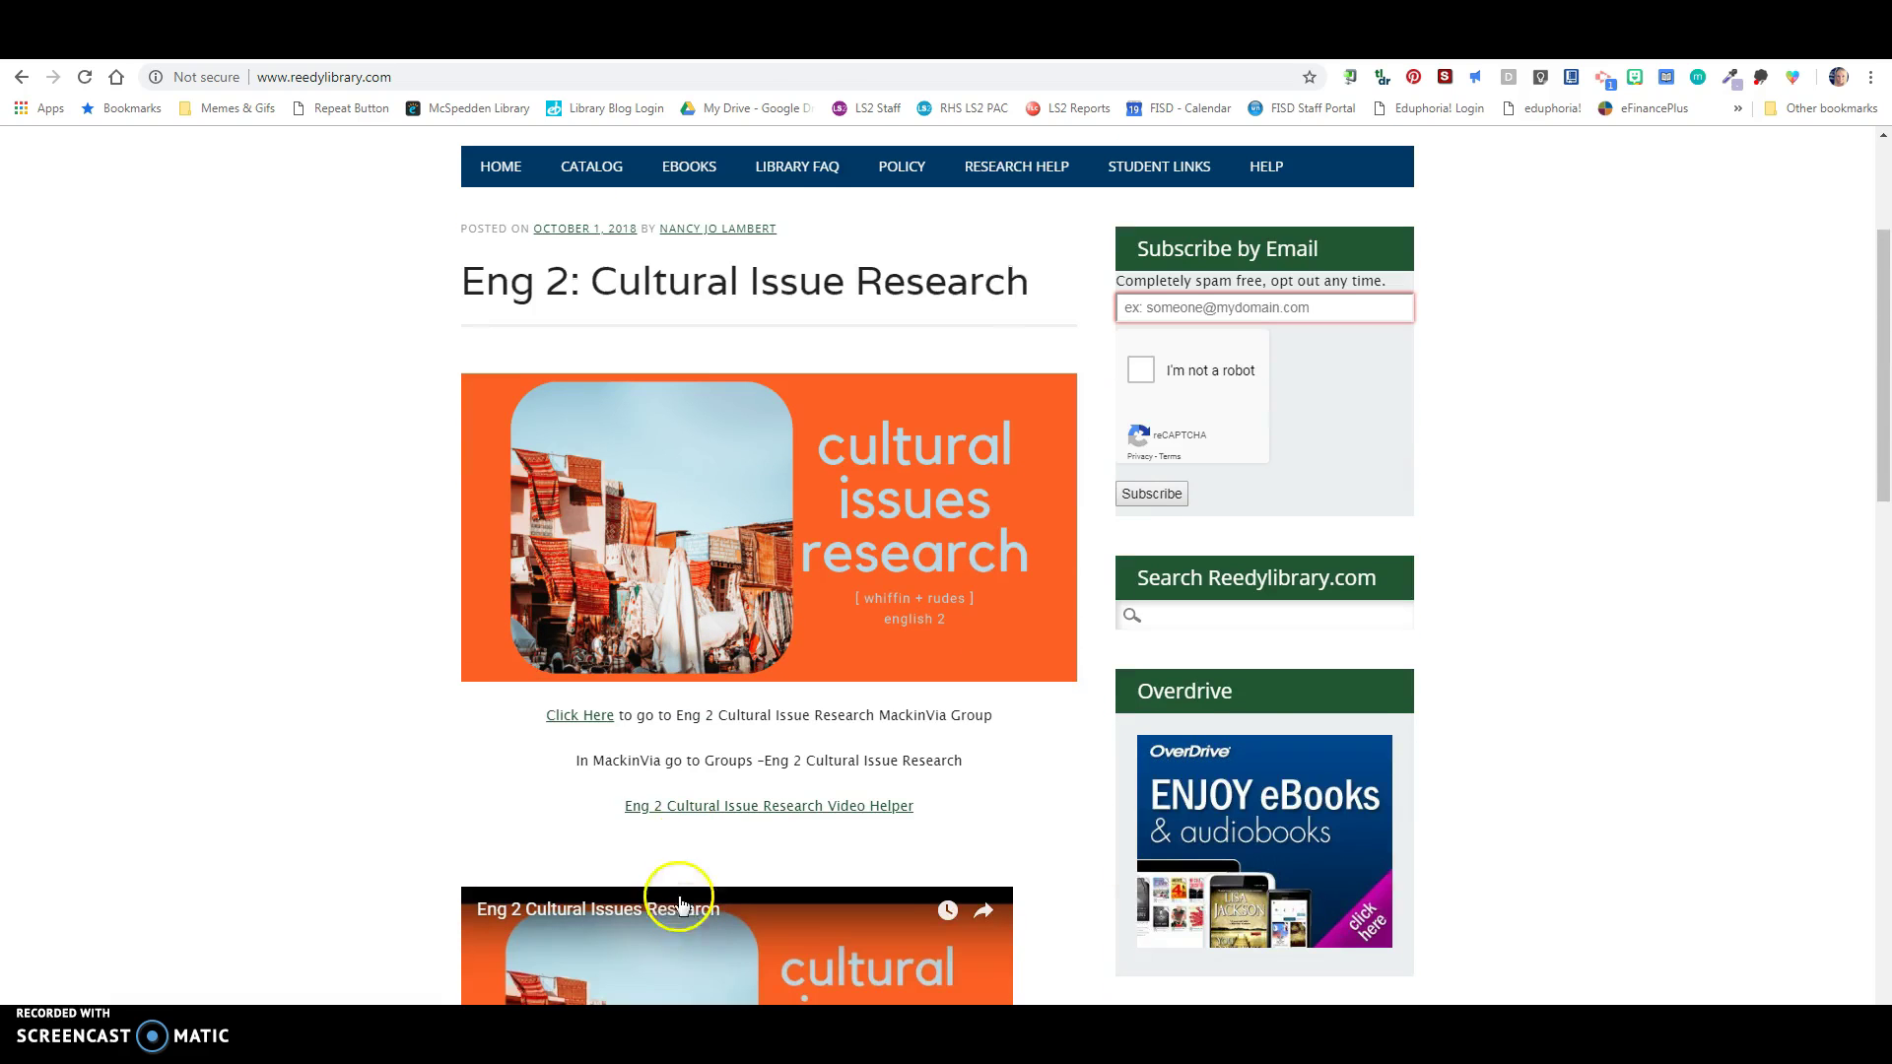
Step: Open the Eng 2 Cultural Issue Research MackinVia group and expand its View Instructions links
left_click(574, 720)
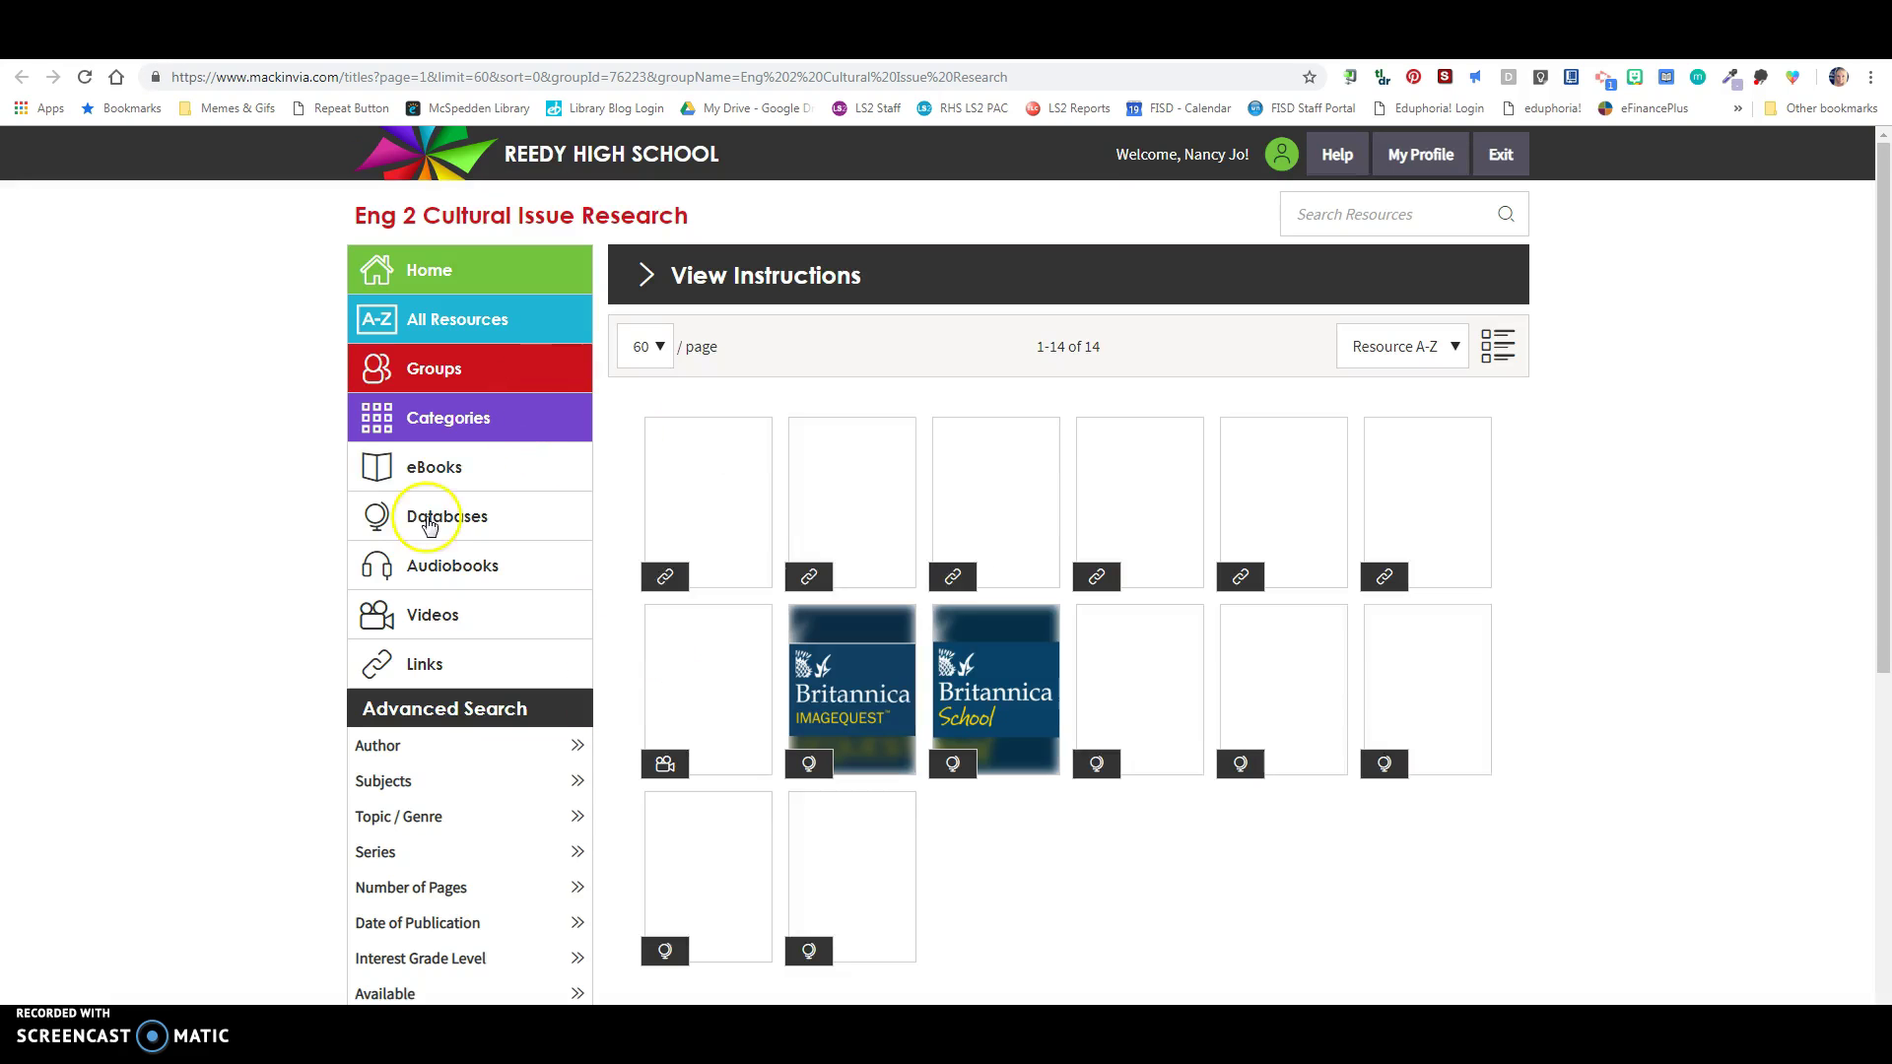
mouse_move(758, 547)
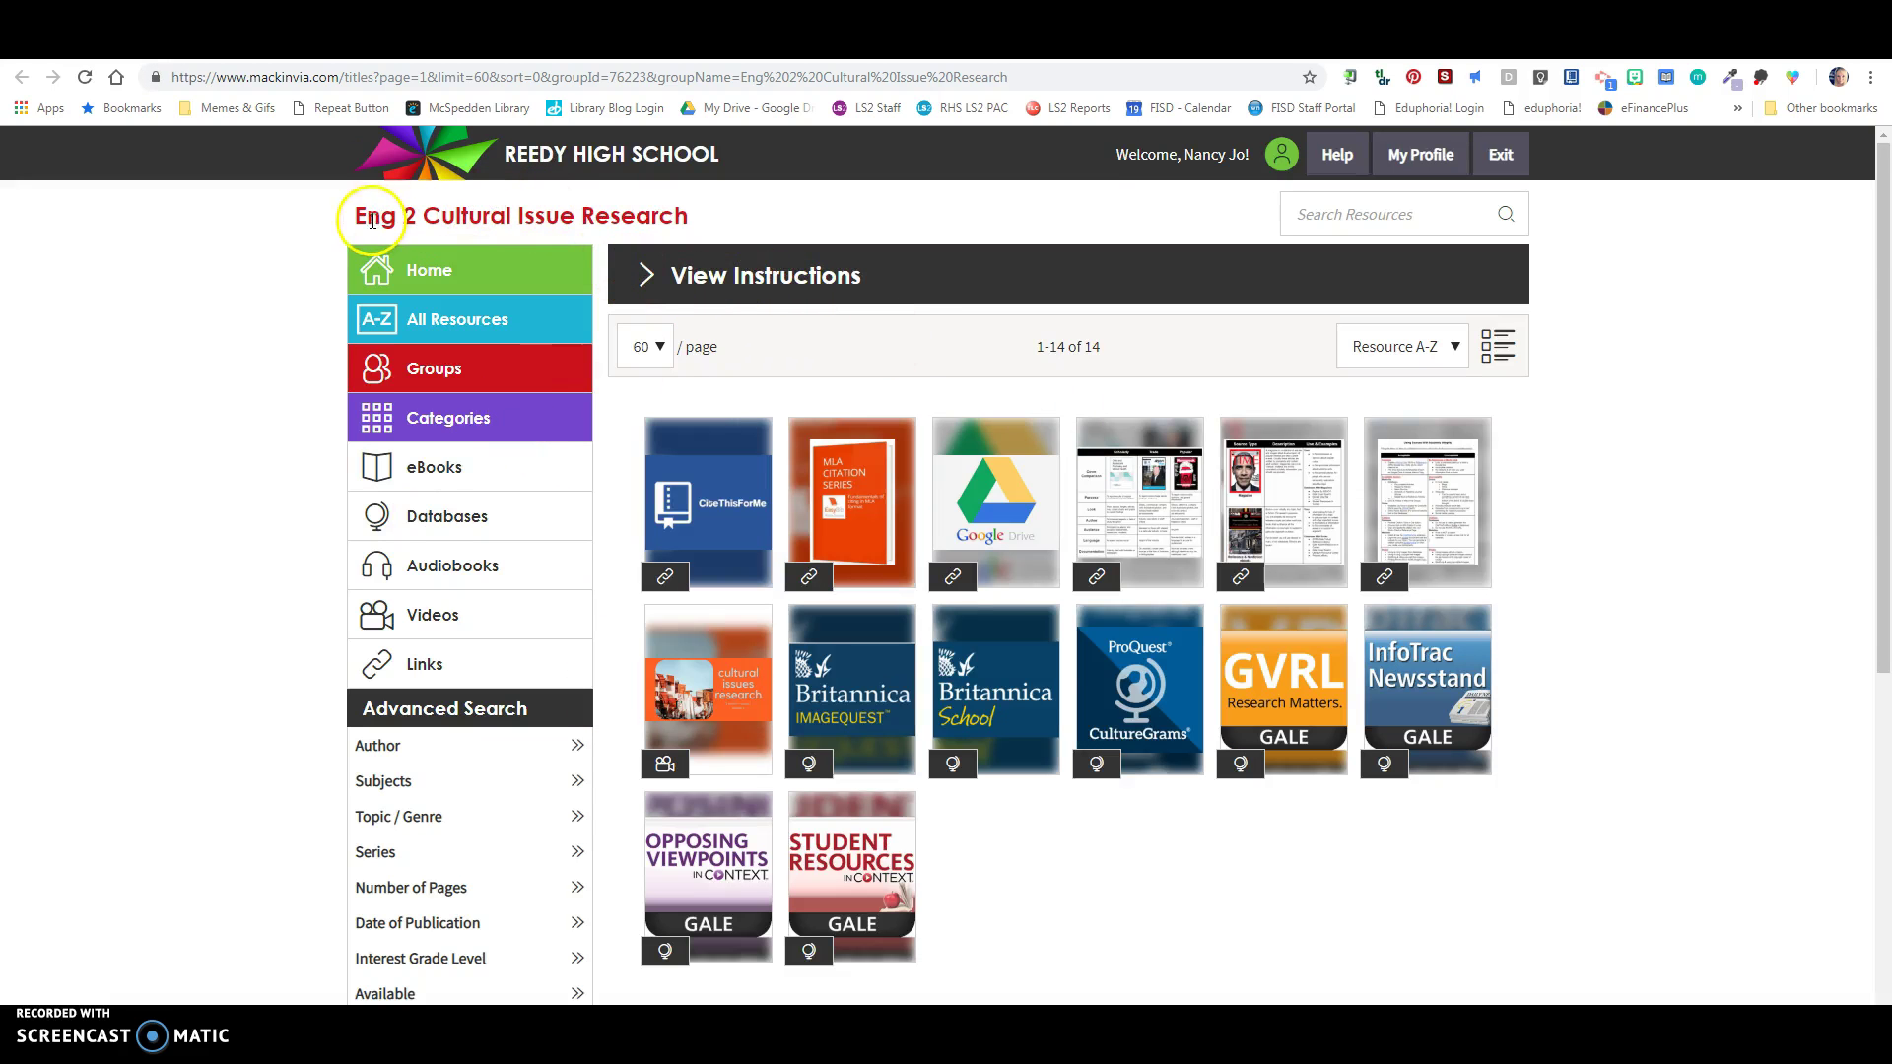
left_click_drag(401, 216, 676, 214)
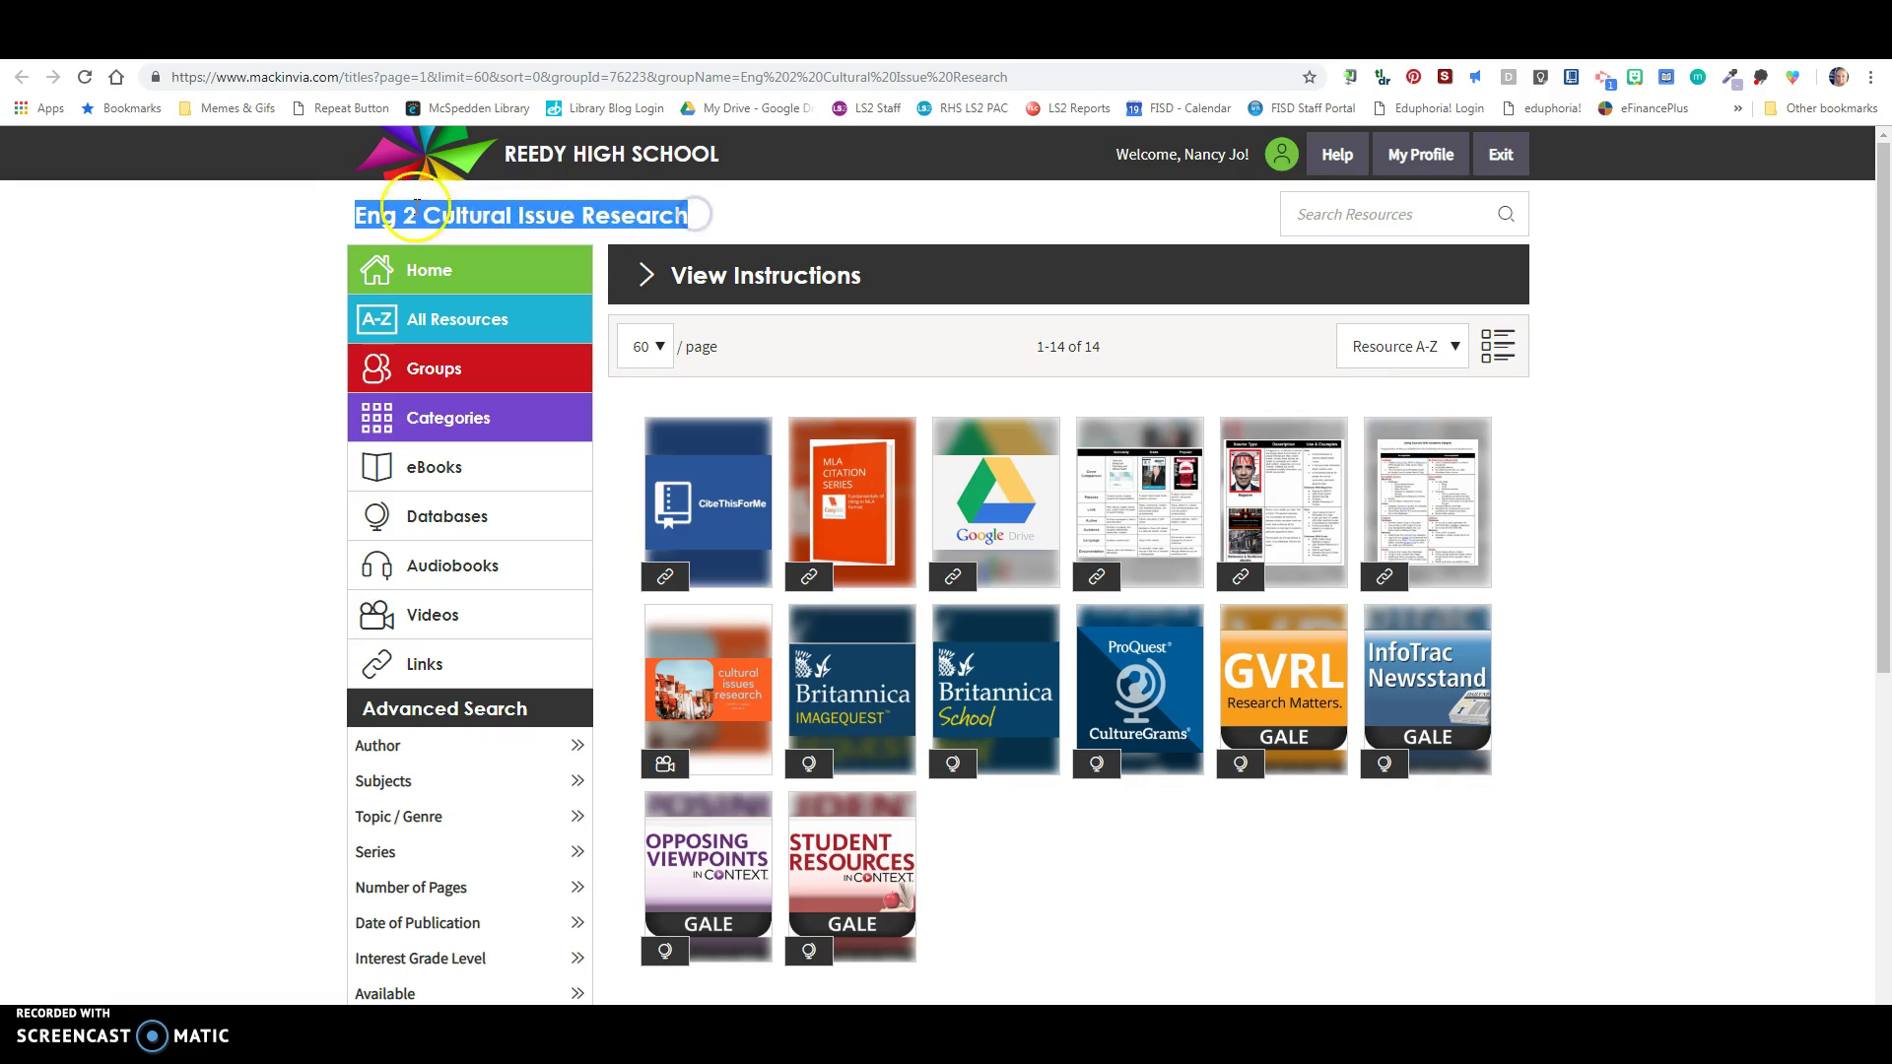
left_click(647, 280)
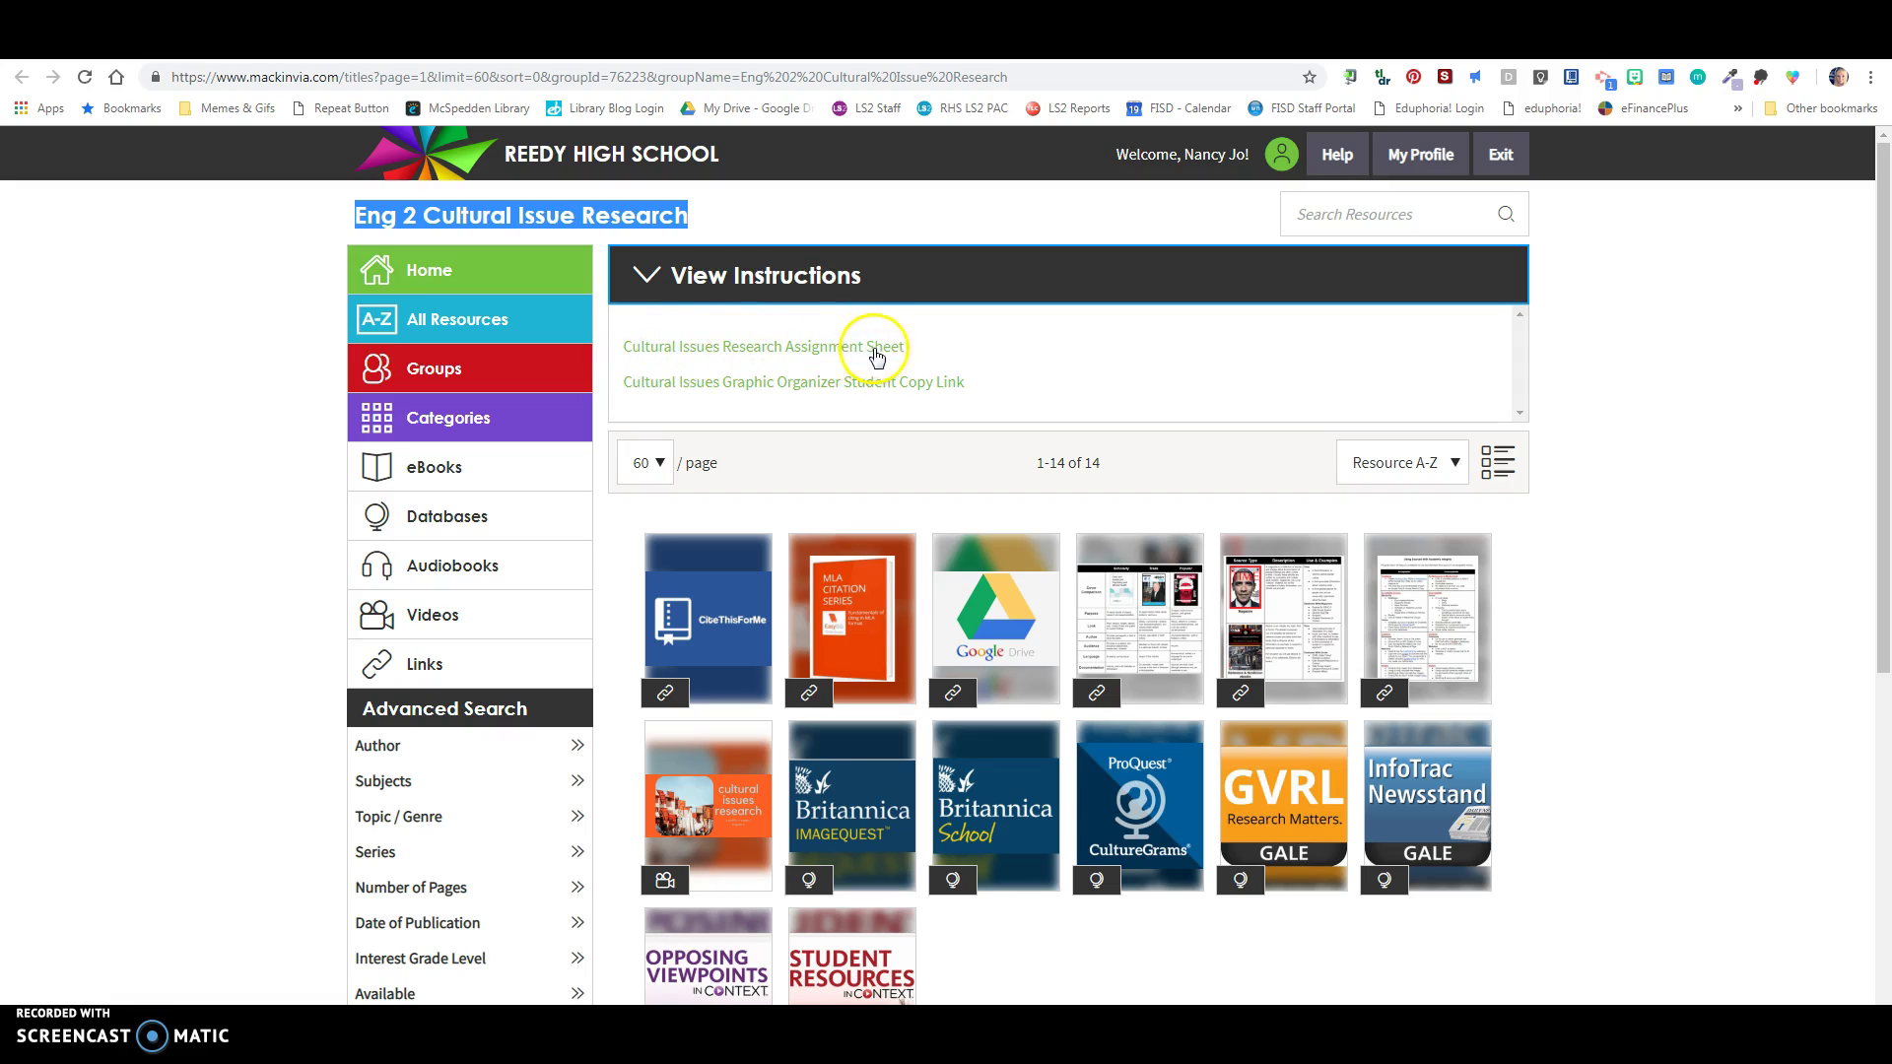
Step: Open the Cultural Issues Research Assignment Sheet and follow its Mission Steps link to Whiffin 1B
left_click(791, 348)
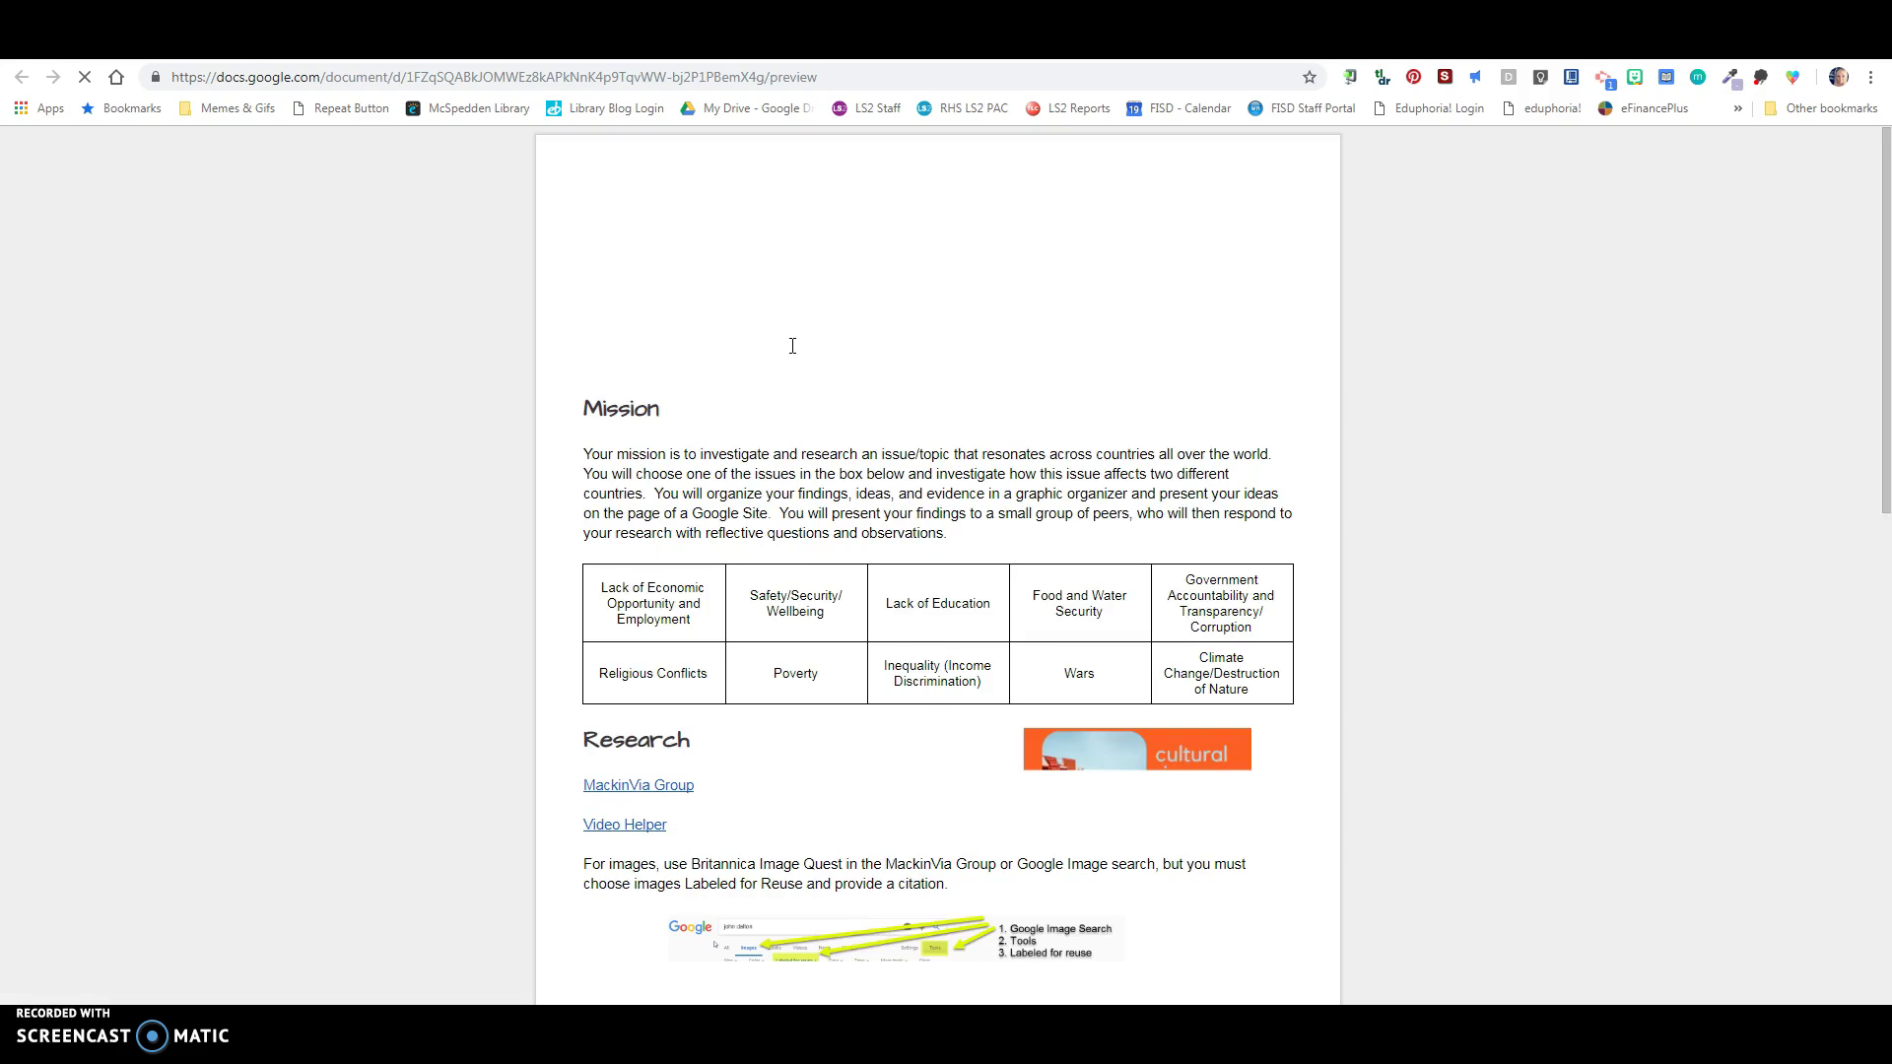
scroll(950, 621, "down", 10)
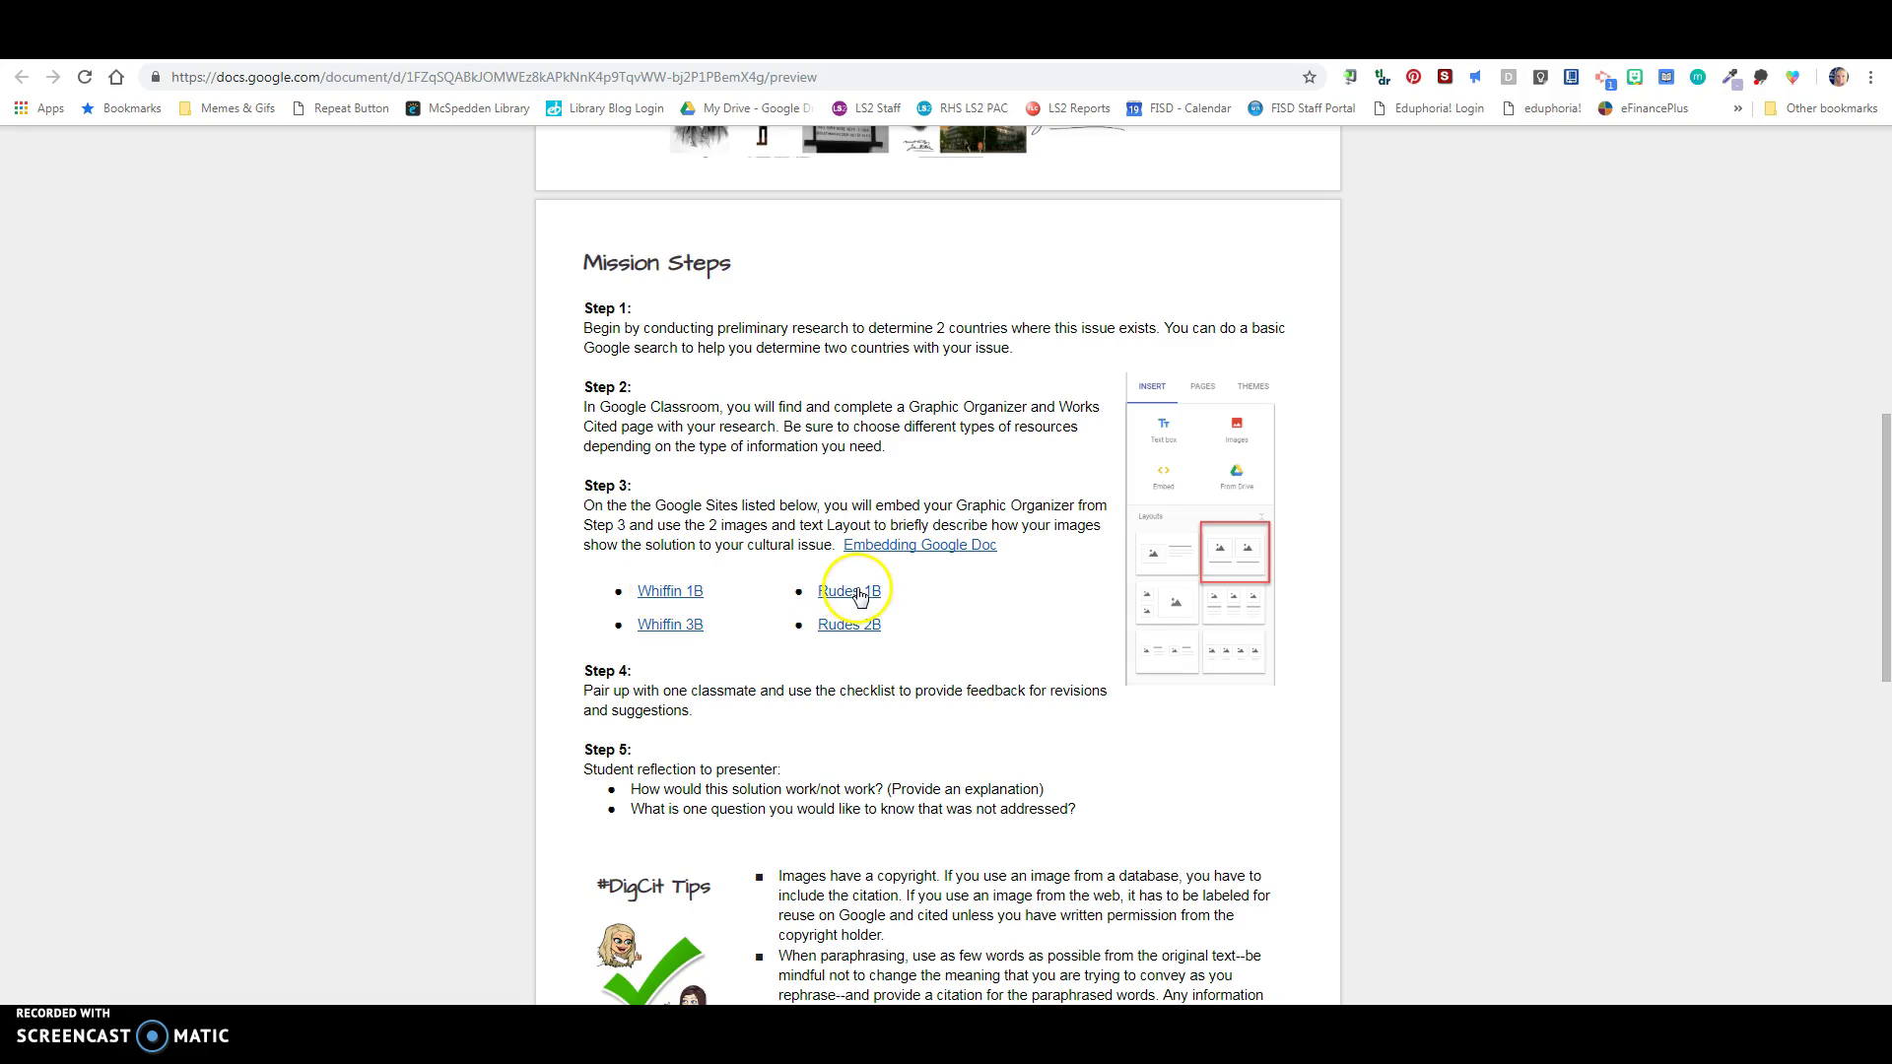
left_click(661, 594)
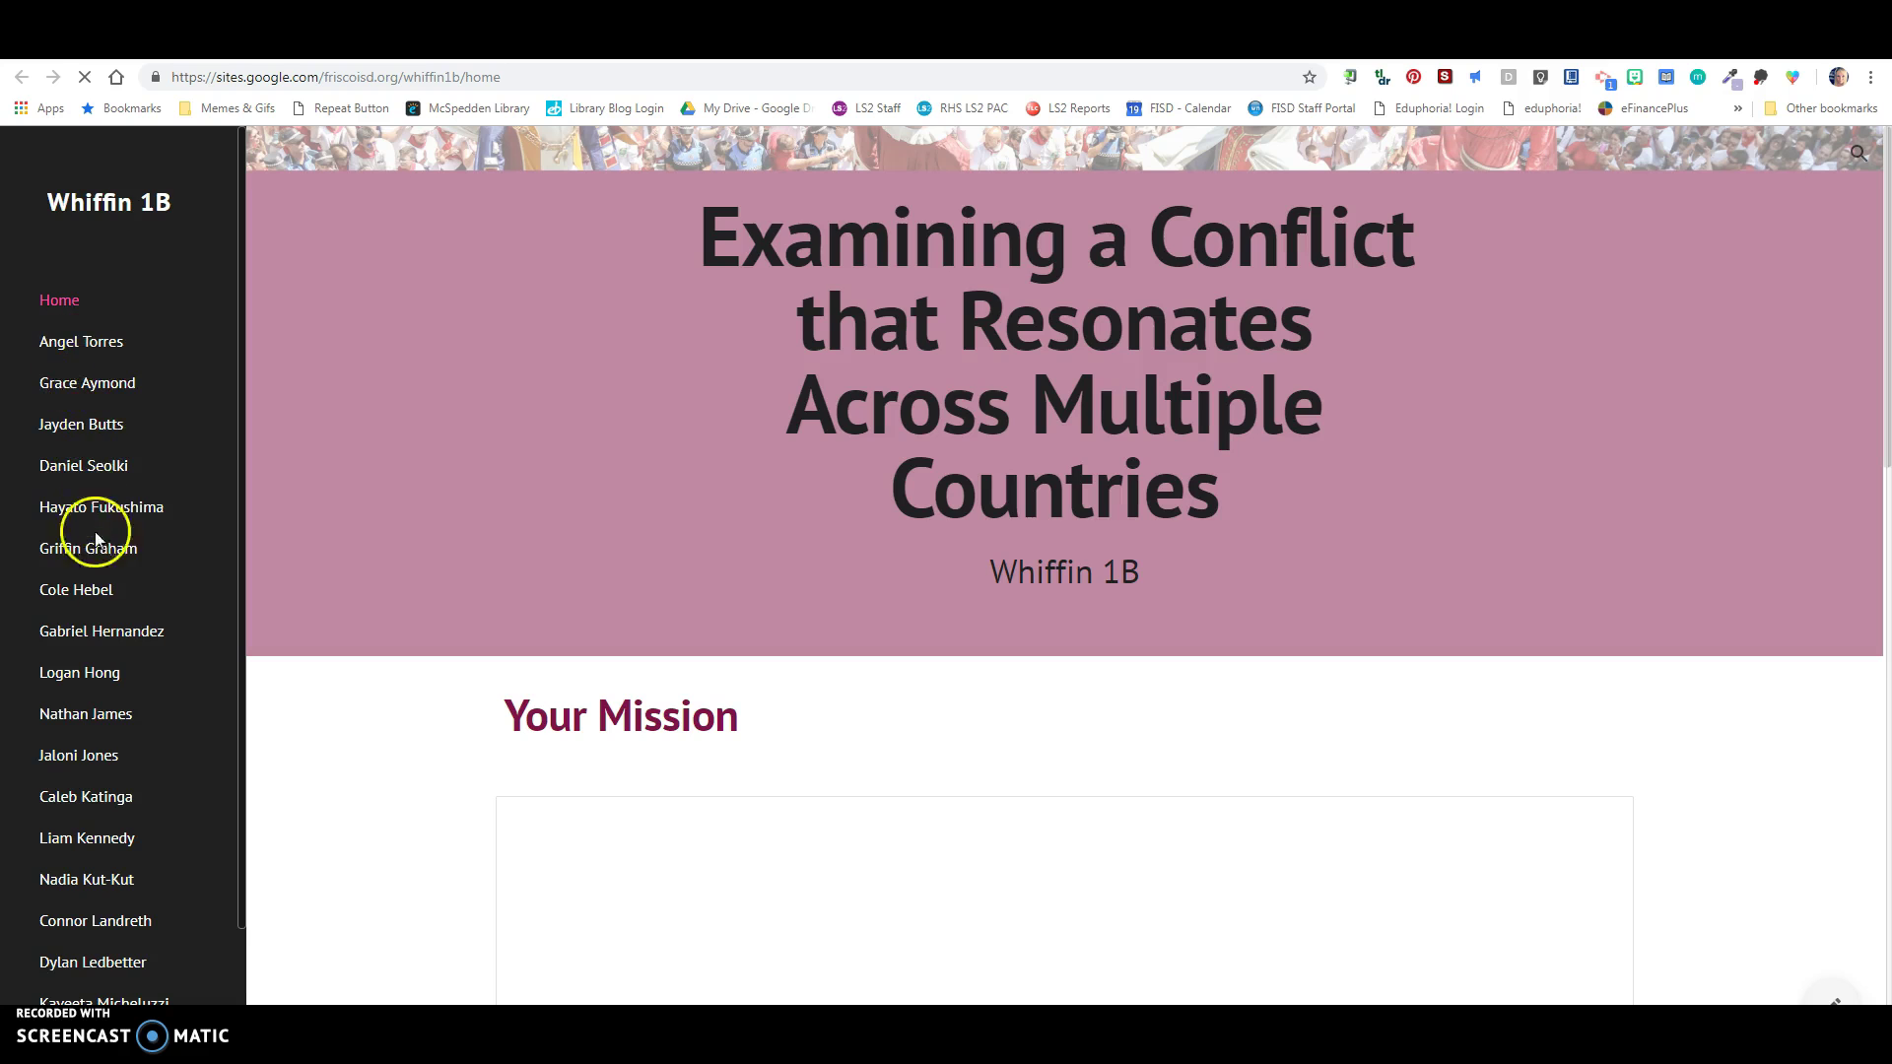
Step: Scroll the Whiffin 1B sidebar's student name list to find the student's own page
scroll(89, 789, "down", 2)
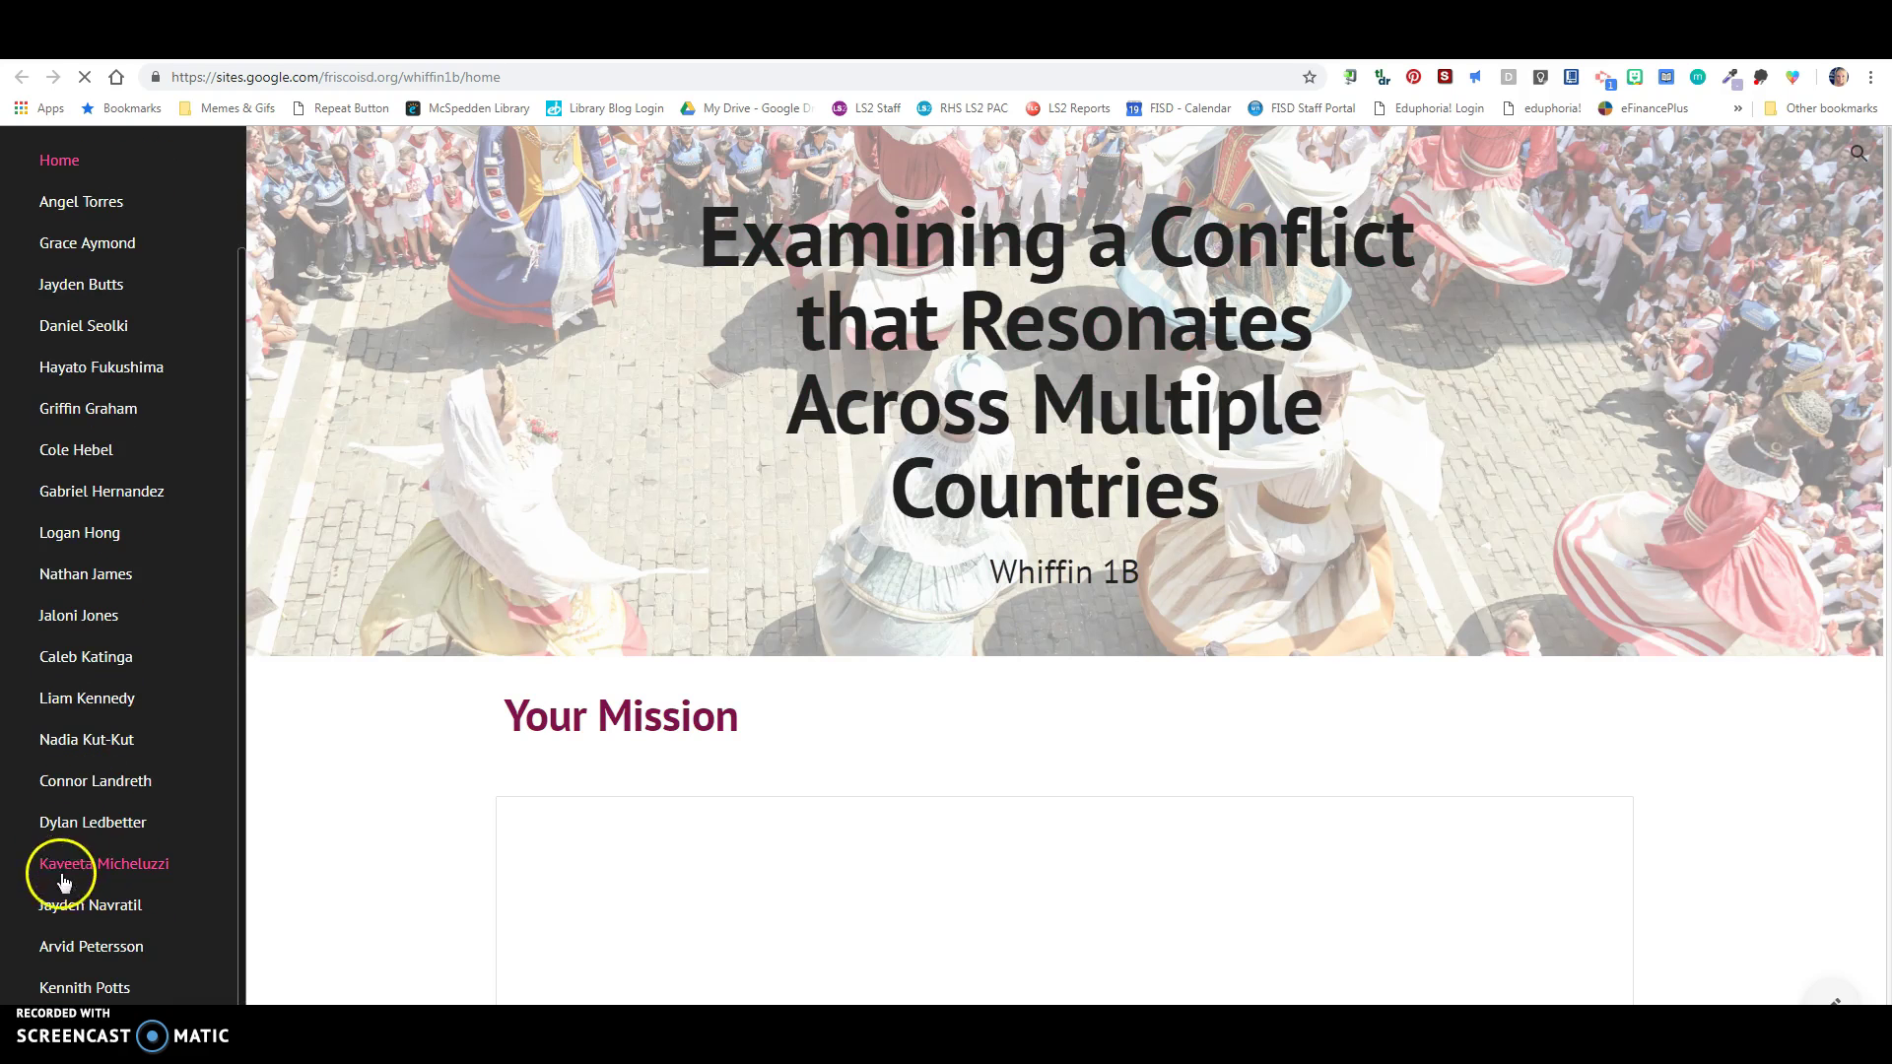
scroll(59, 340, "up", 2)
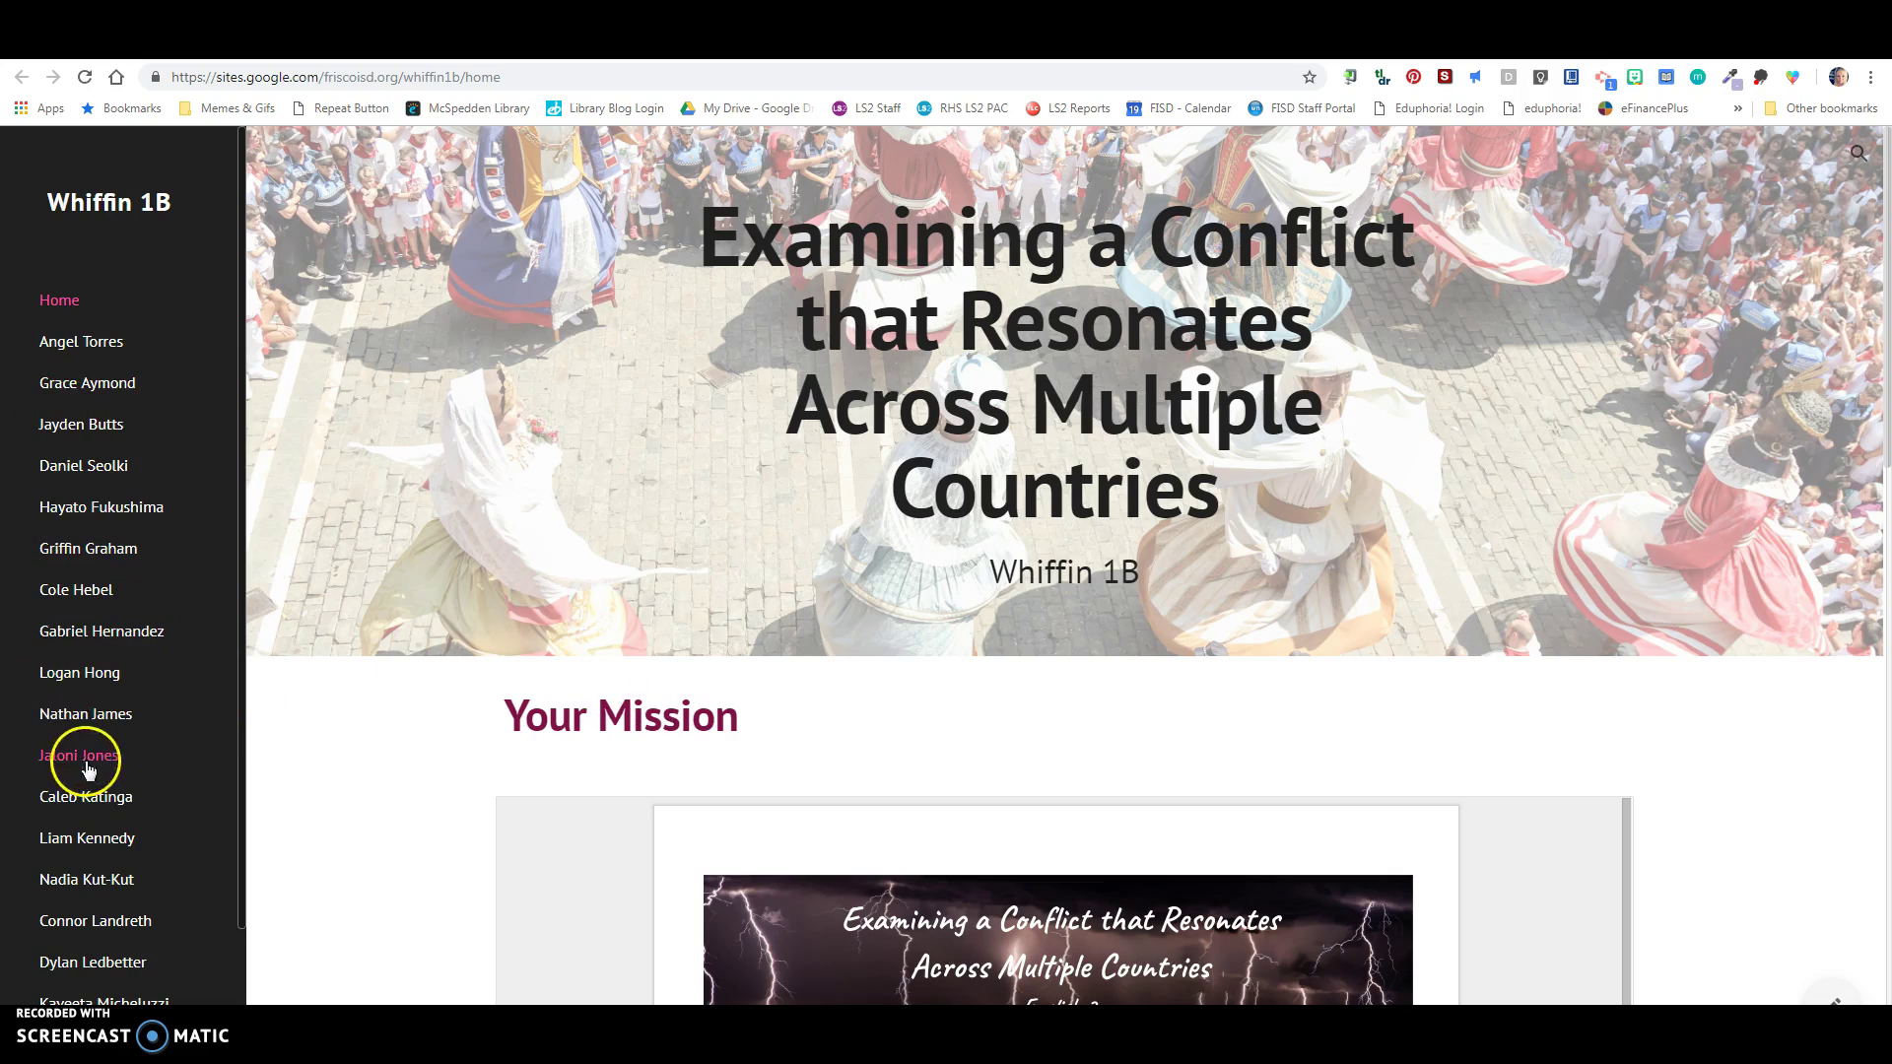
scroll(82, 809, "down", 2)
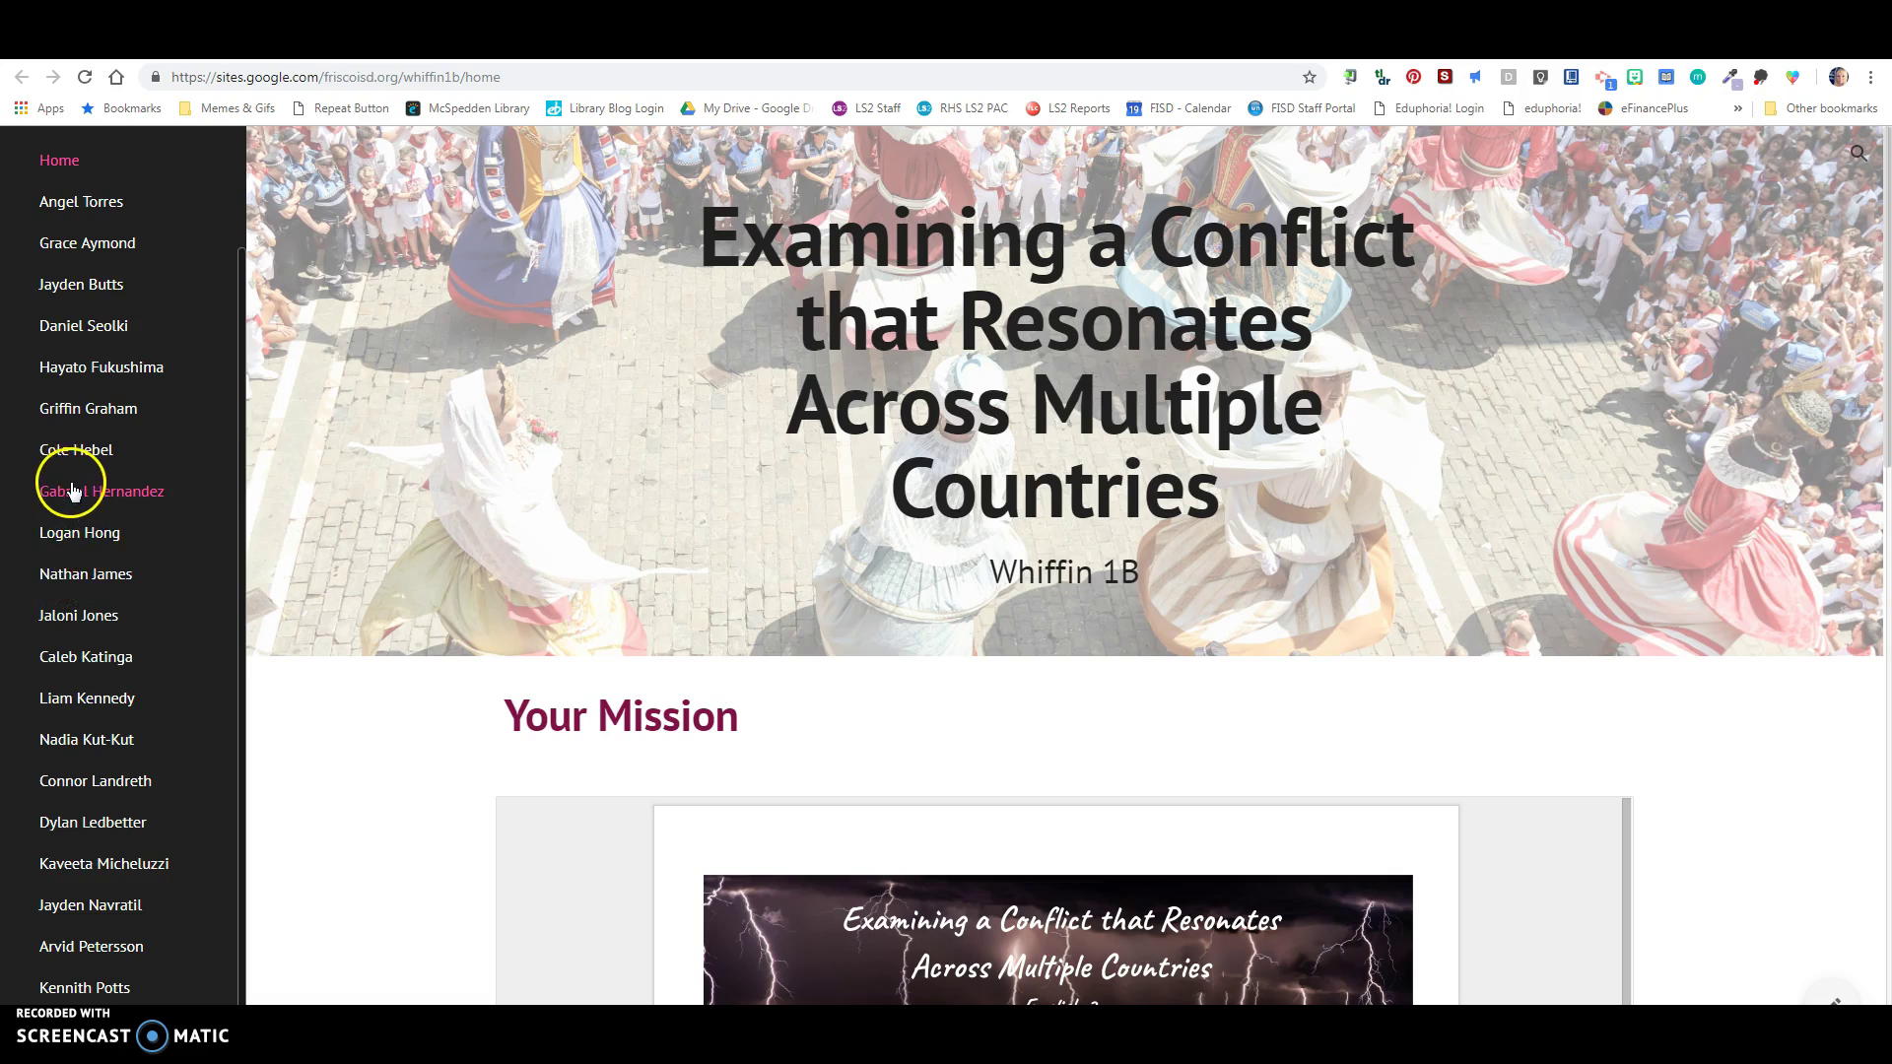
scroll(67, 483, "up", 2)
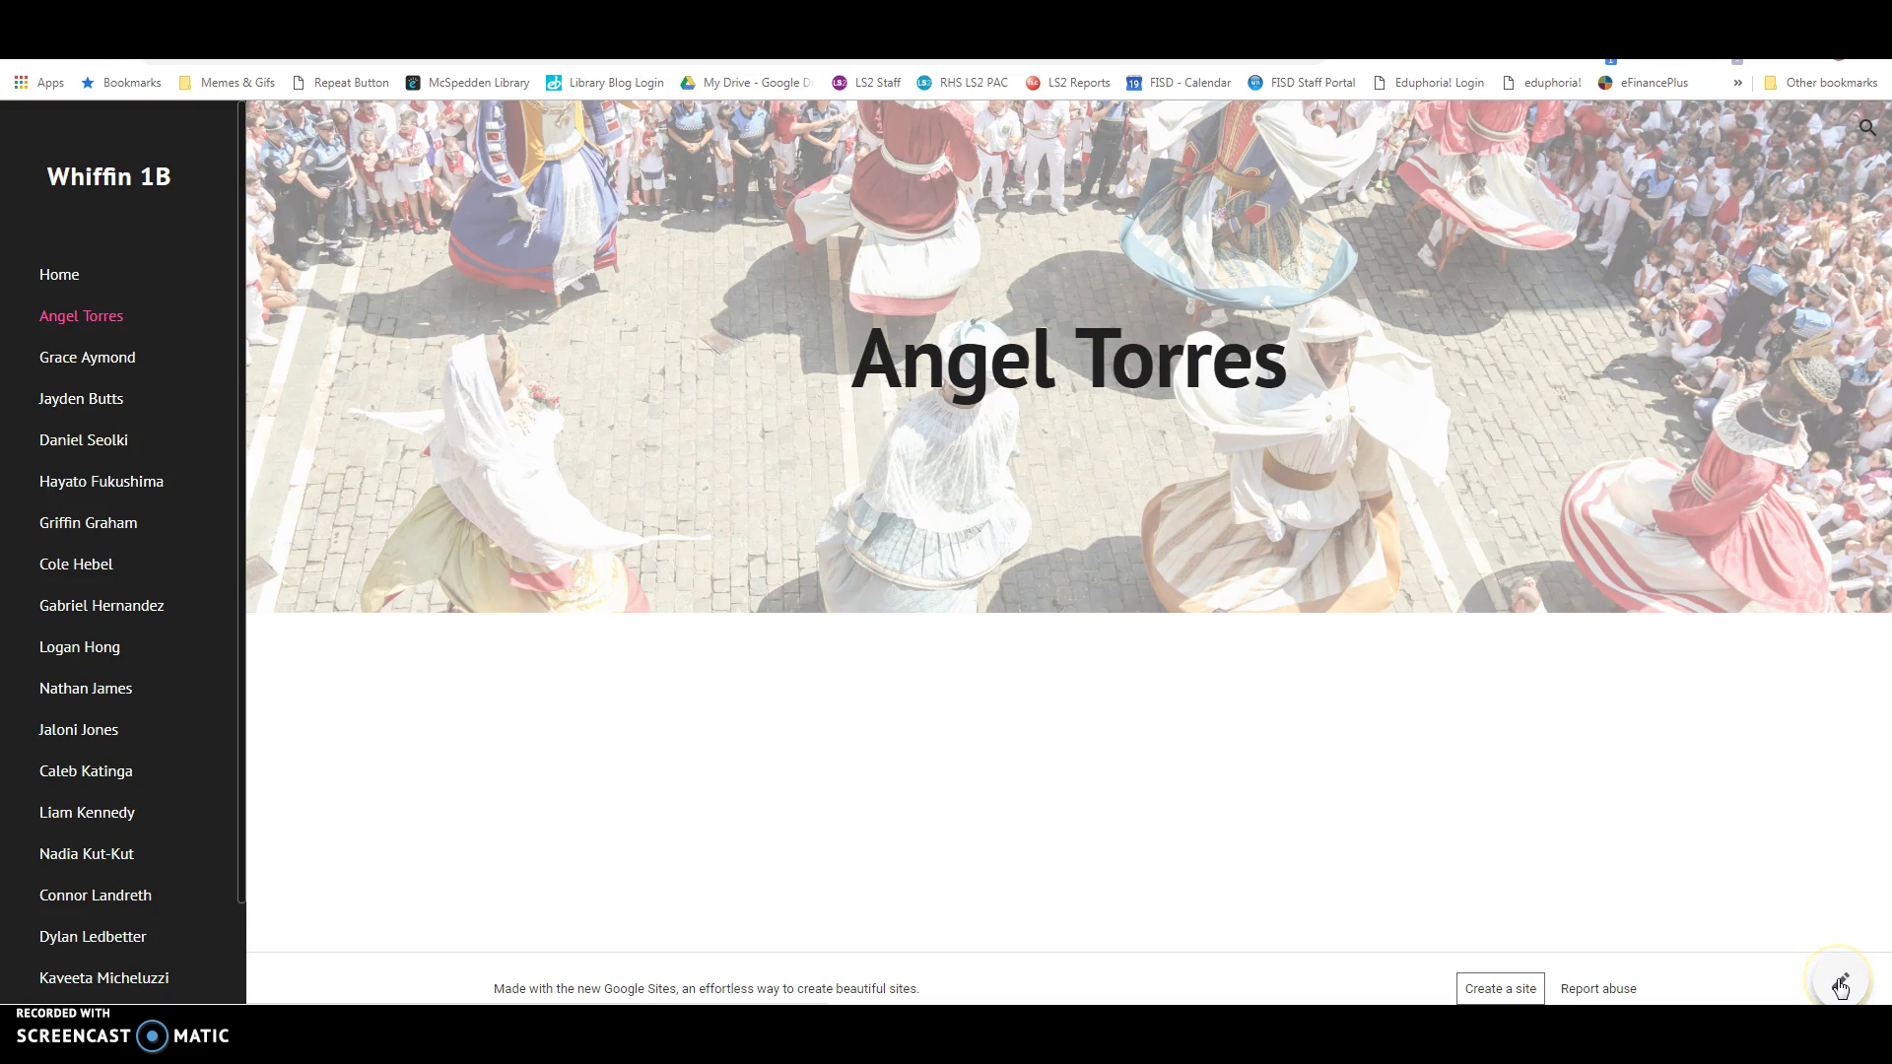
Step: Put the student's page into the Google Sites editor with the pencil Edit button
left_click(1485, 806)
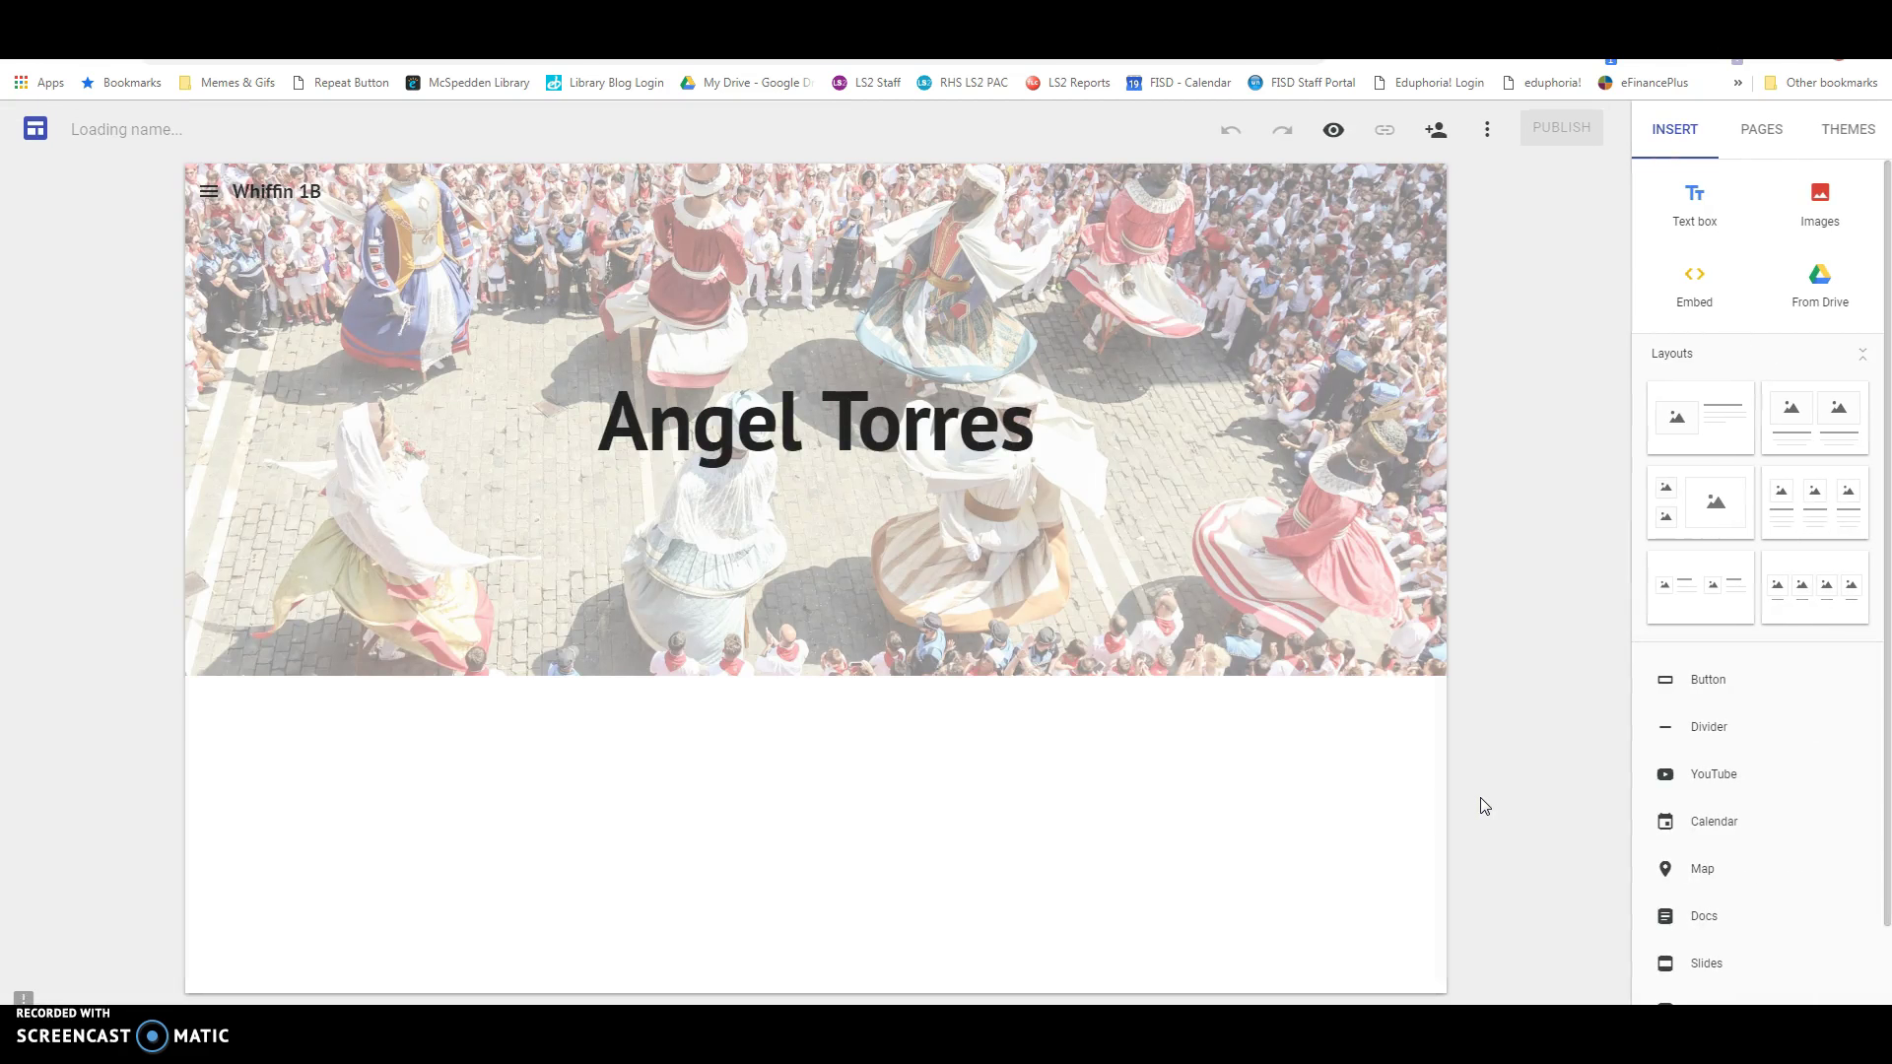
left_click(1485, 806)
mouse_move(868, 248)
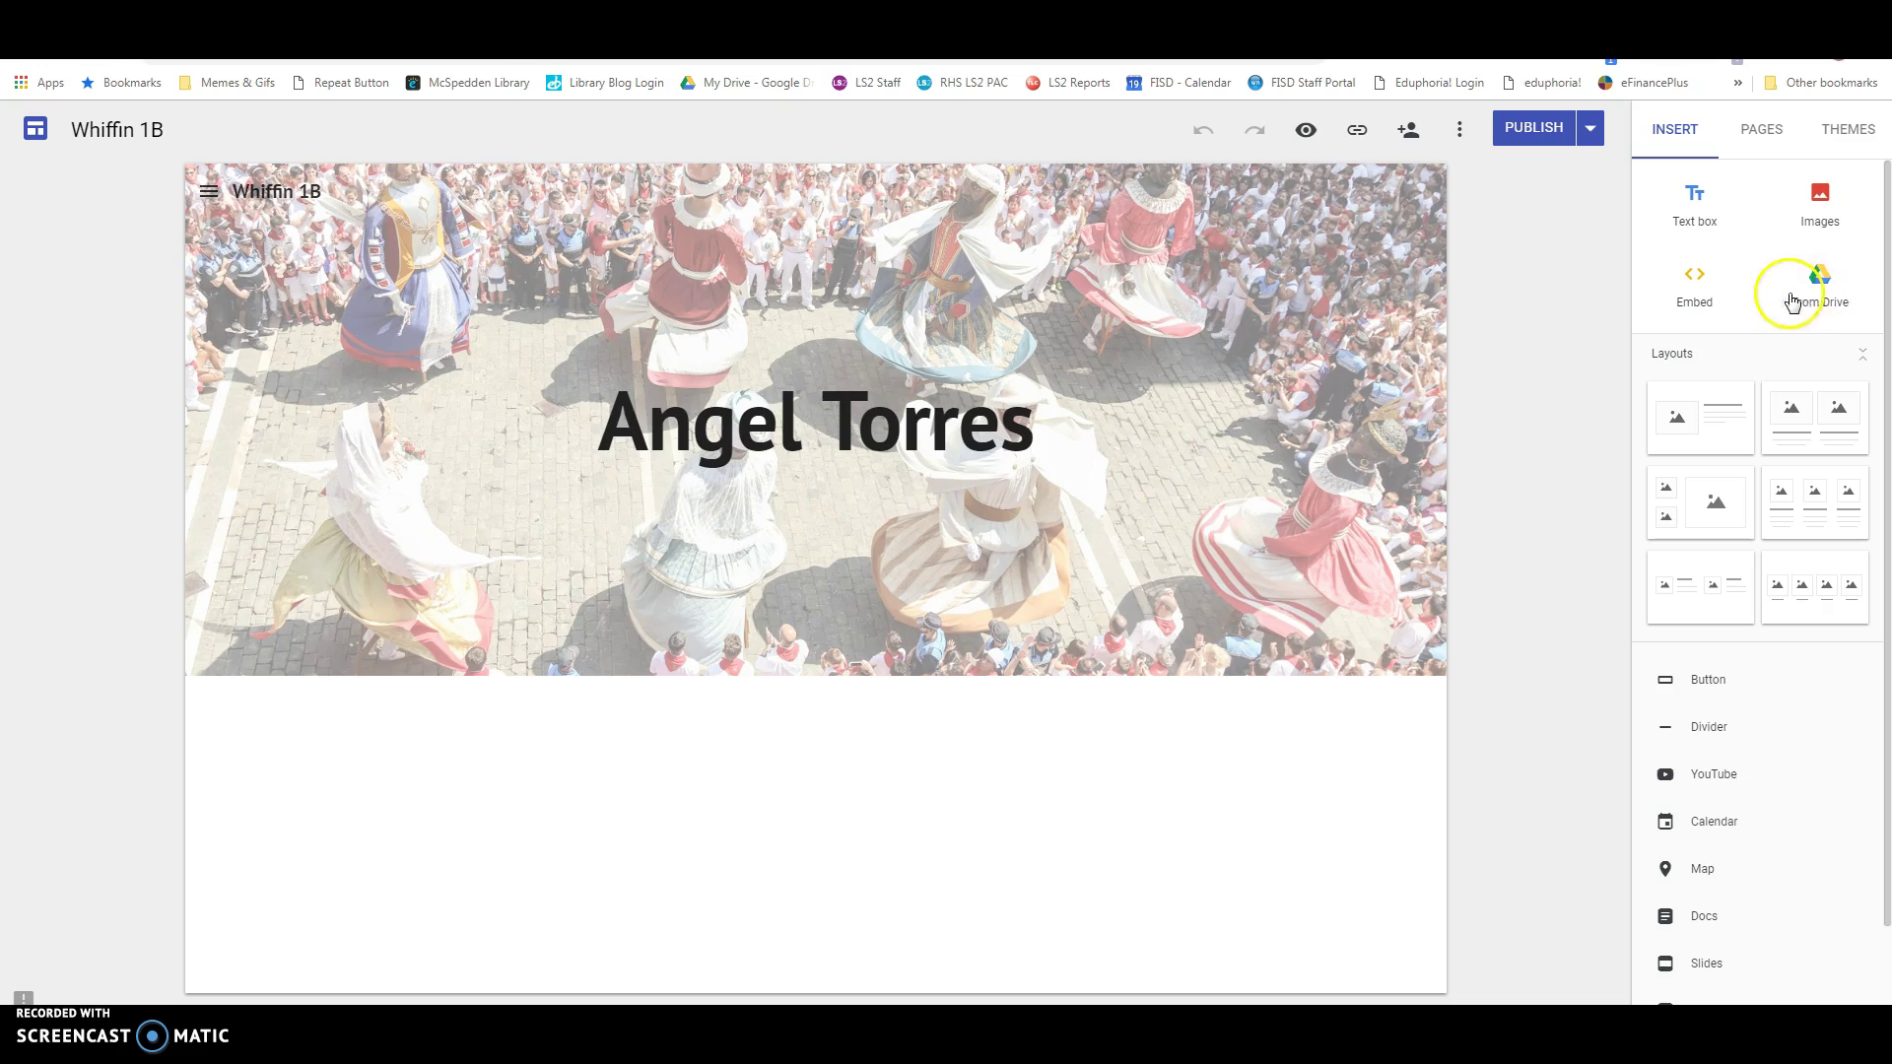
Step: Browse My Drive from the Insert panel and pick the Copy of Graphic Organizer doc
left_click(1823, 293)
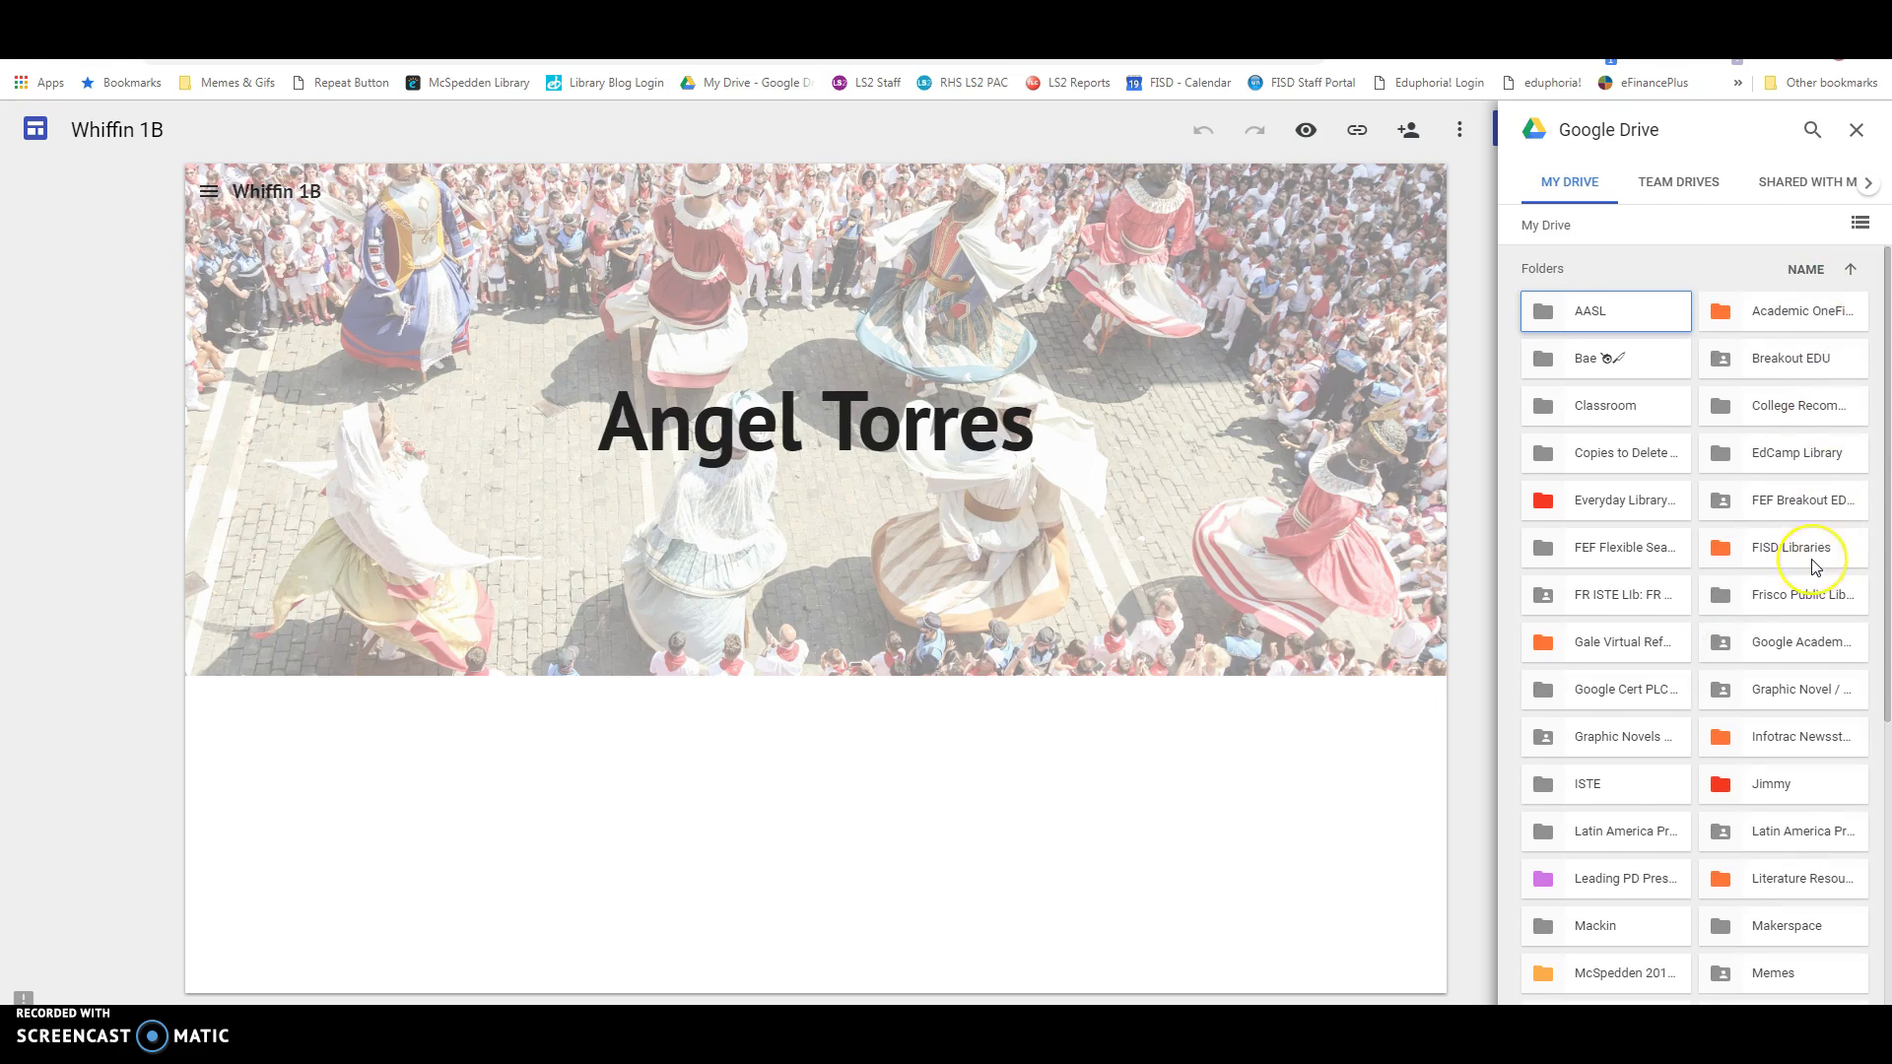
scroll(1814, 567, "down", 5)
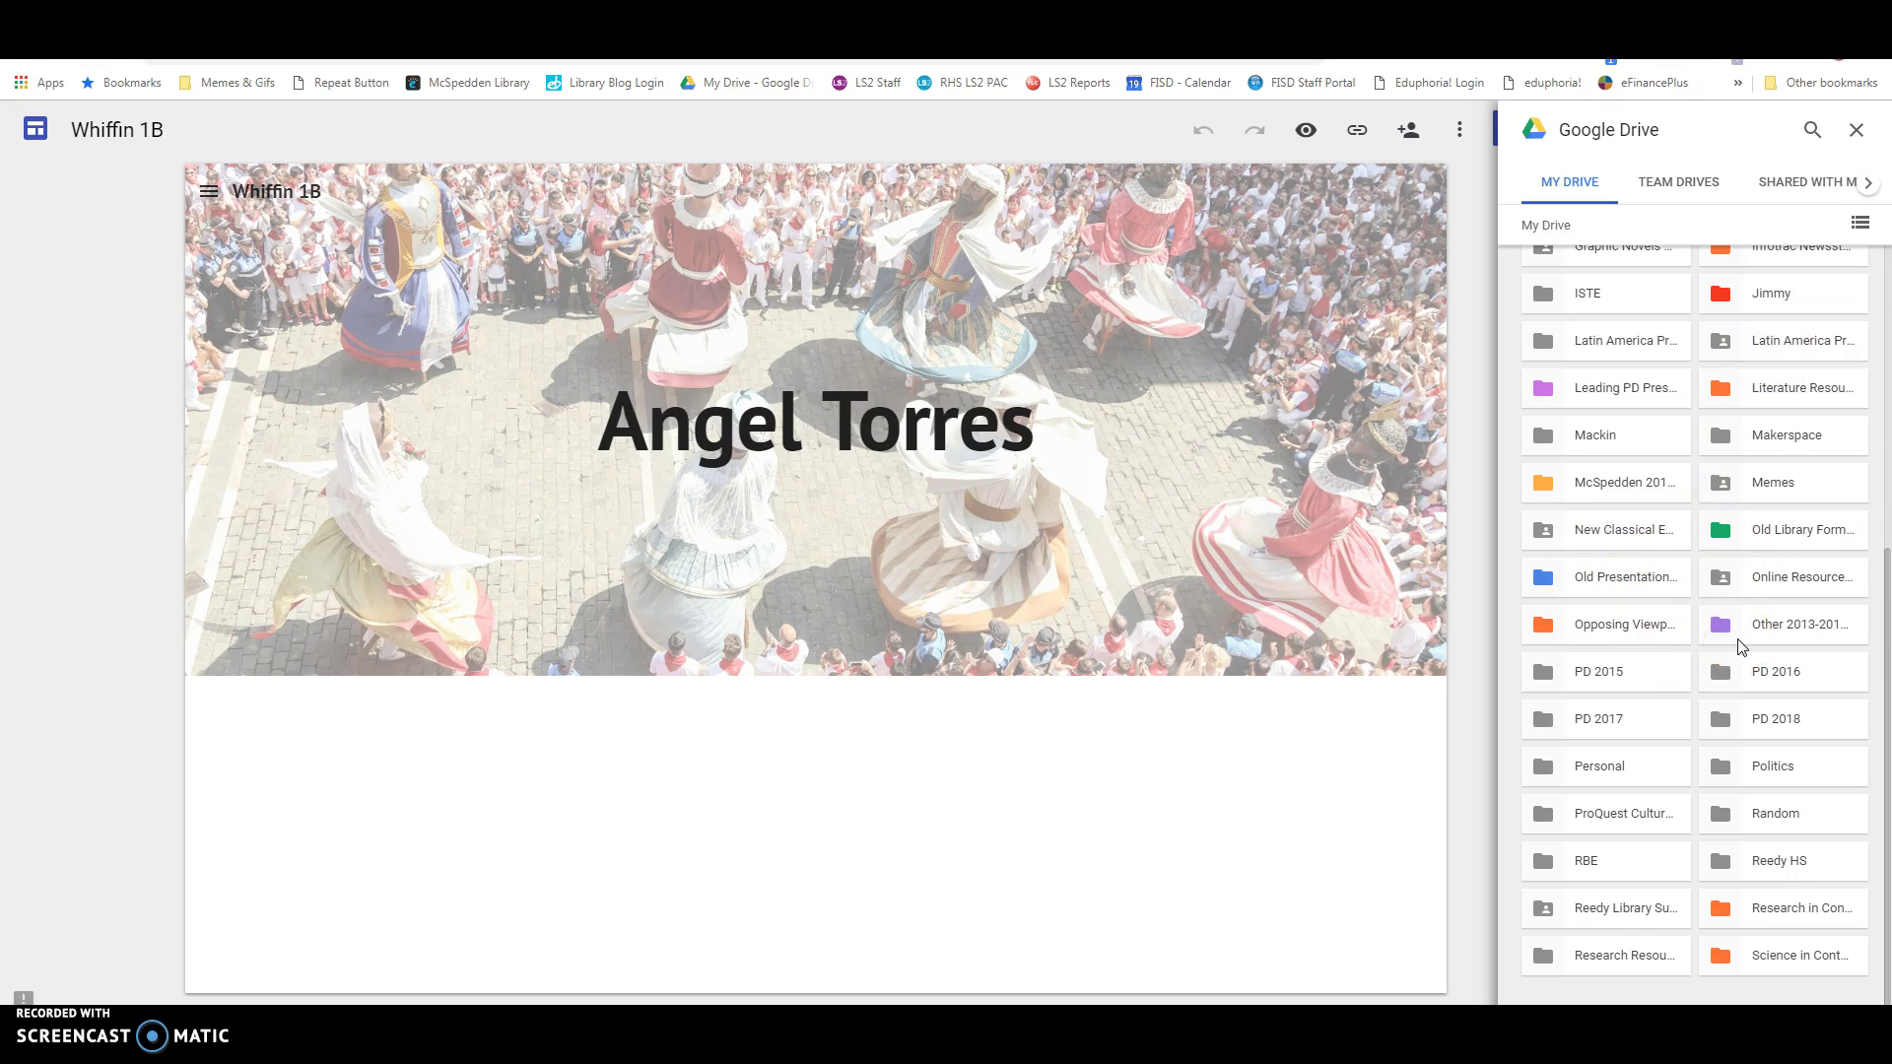
scroll(1740, 647, "down", 7)
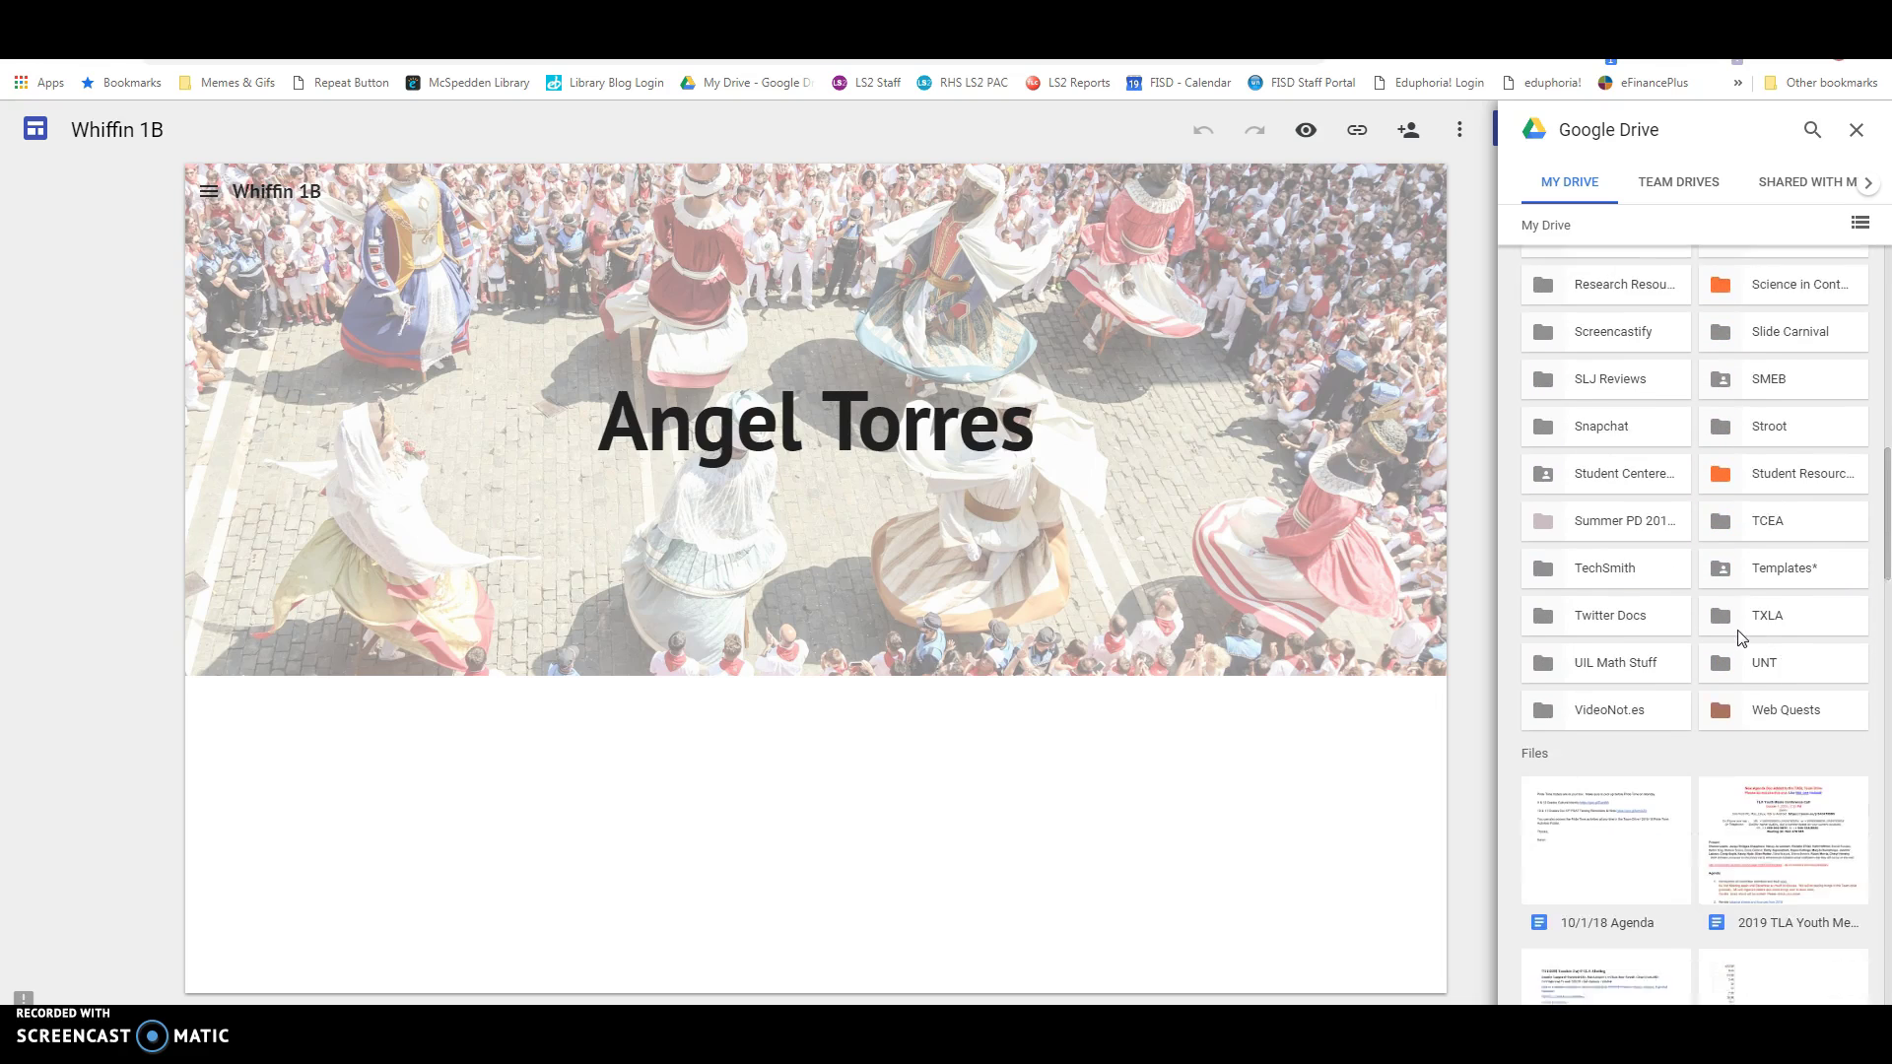
scroll(1741, 639, "down", 10)
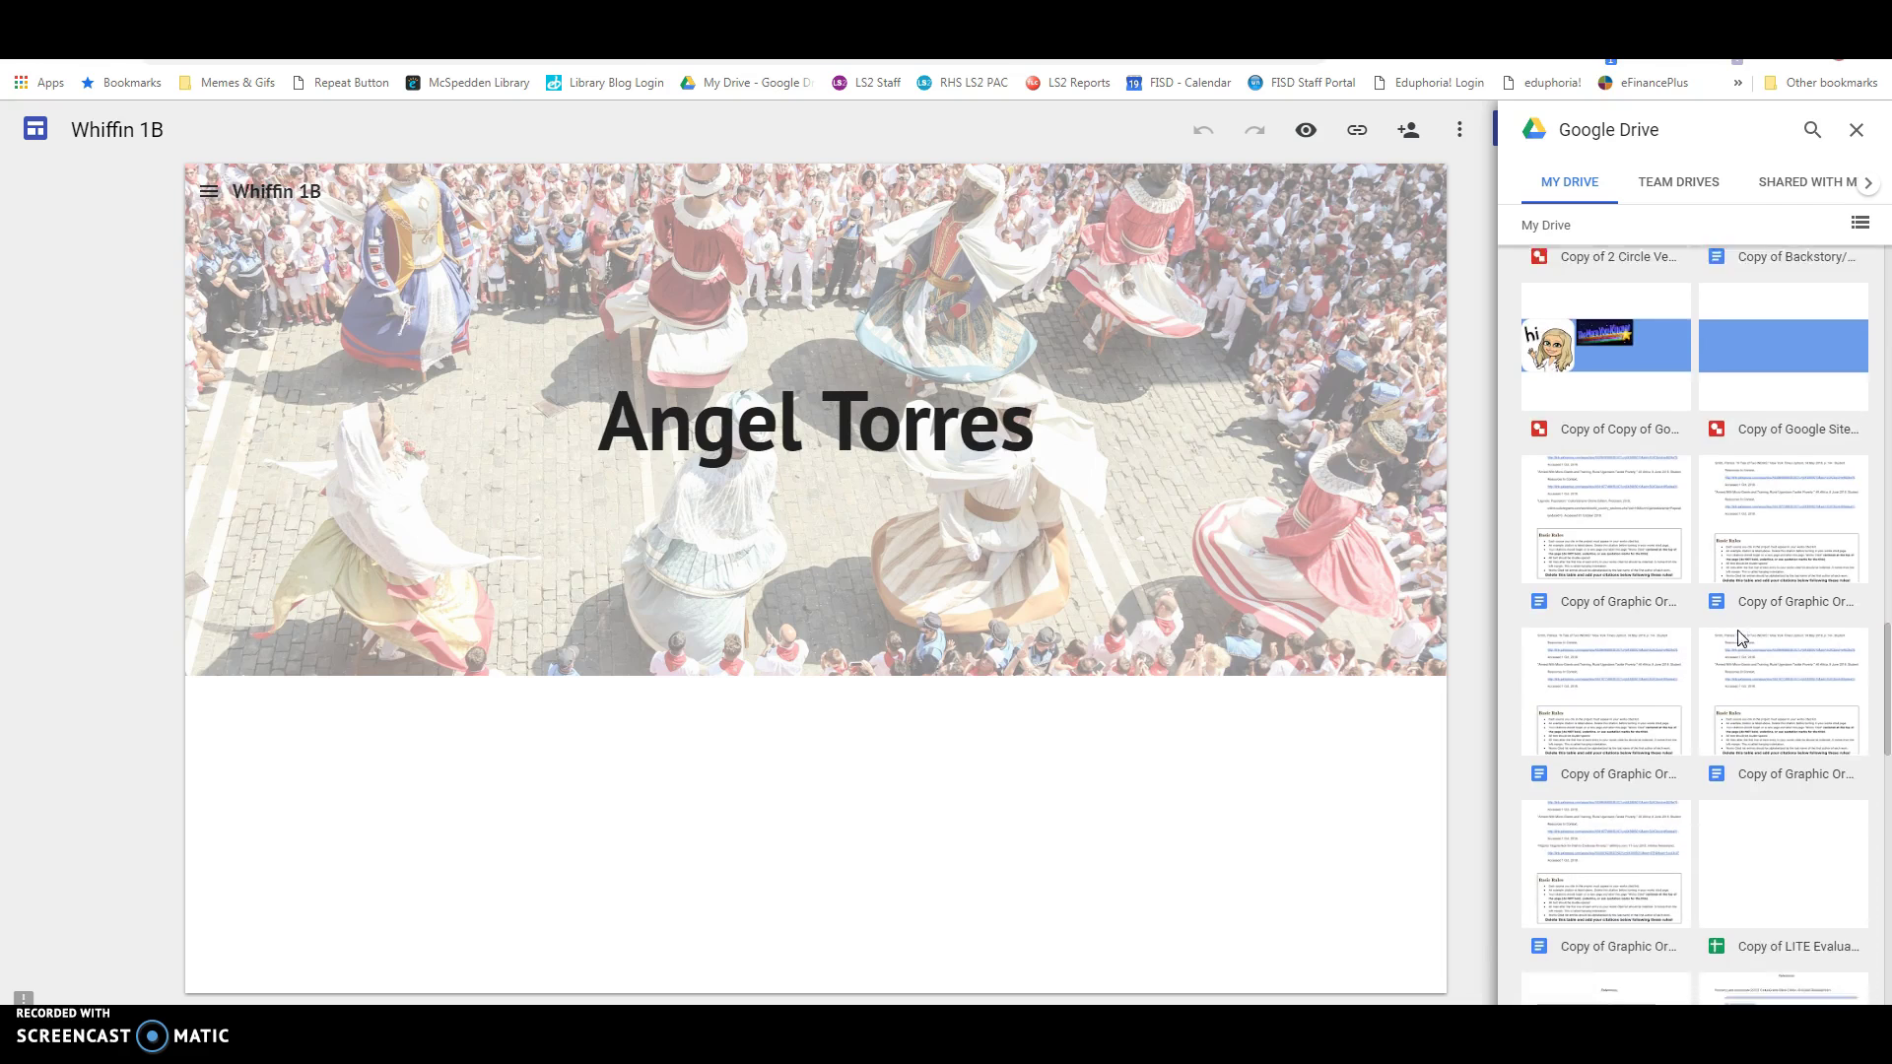
scroll(1741, 639, "down", 1)
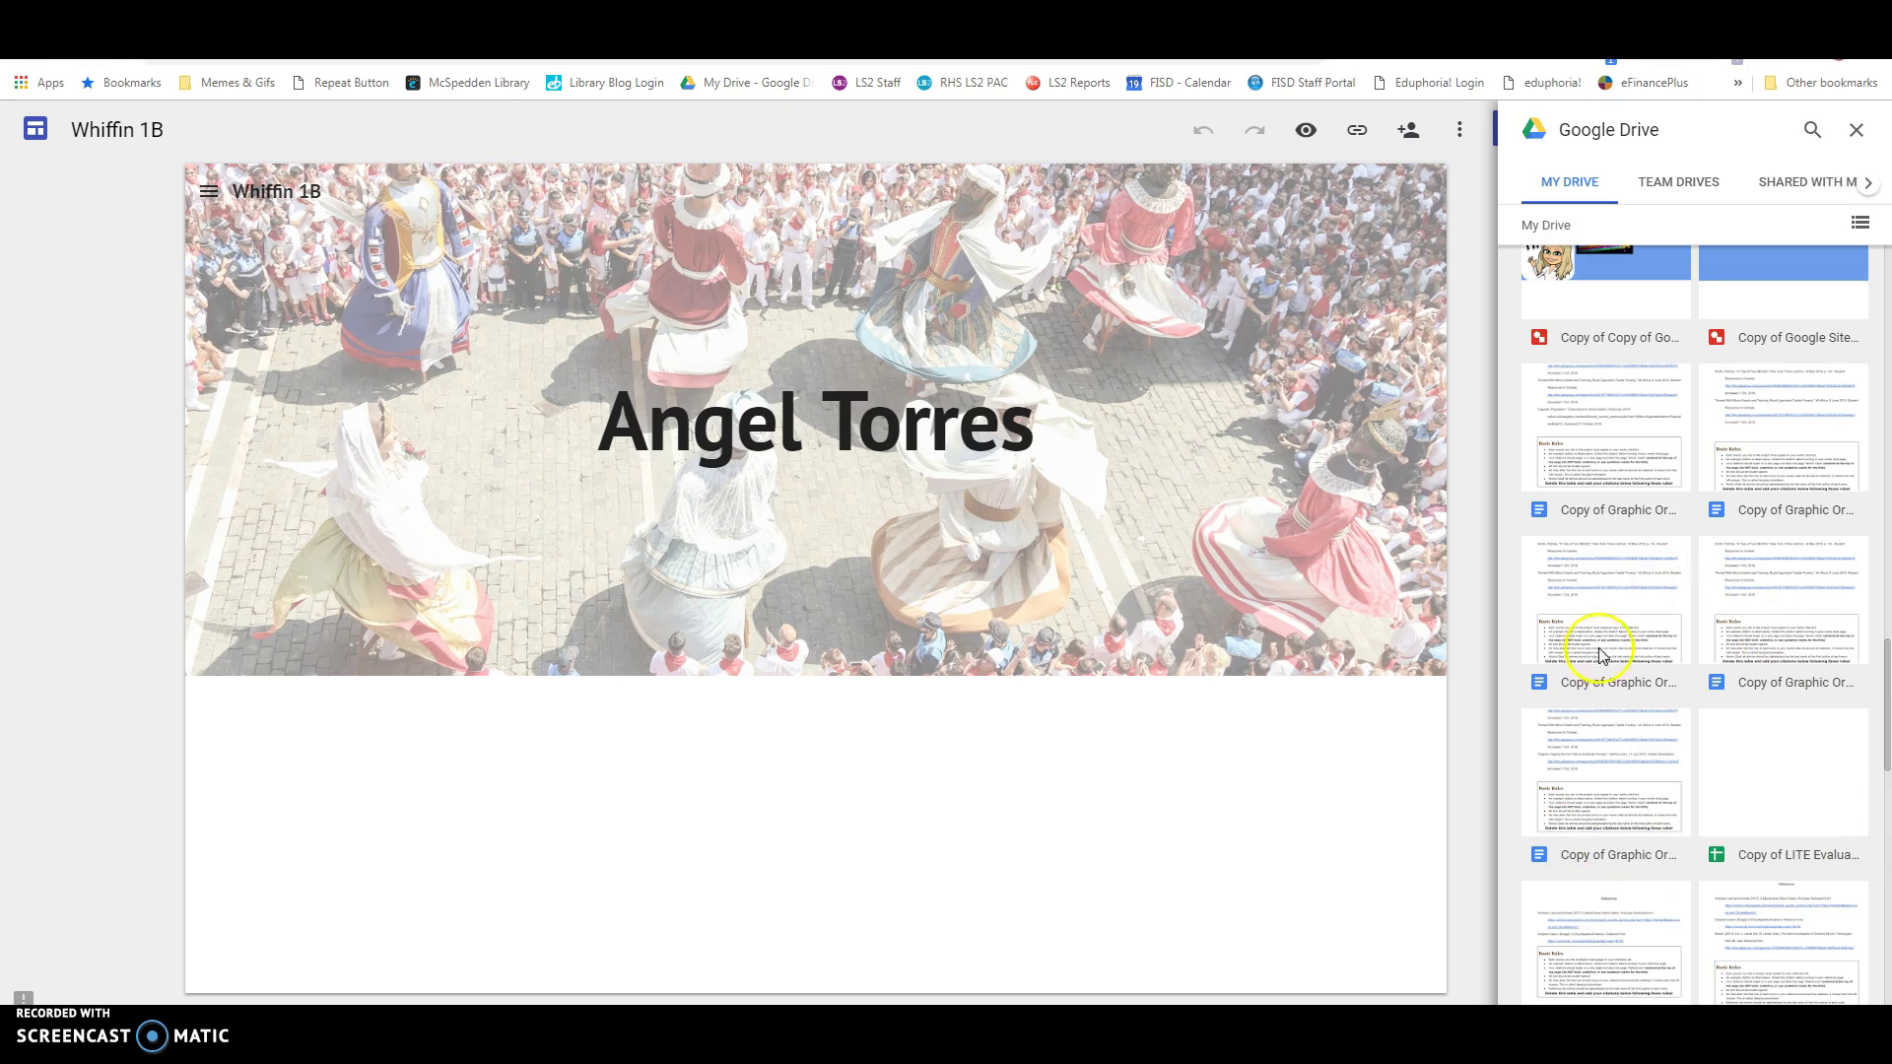
left_click(1605, 744)
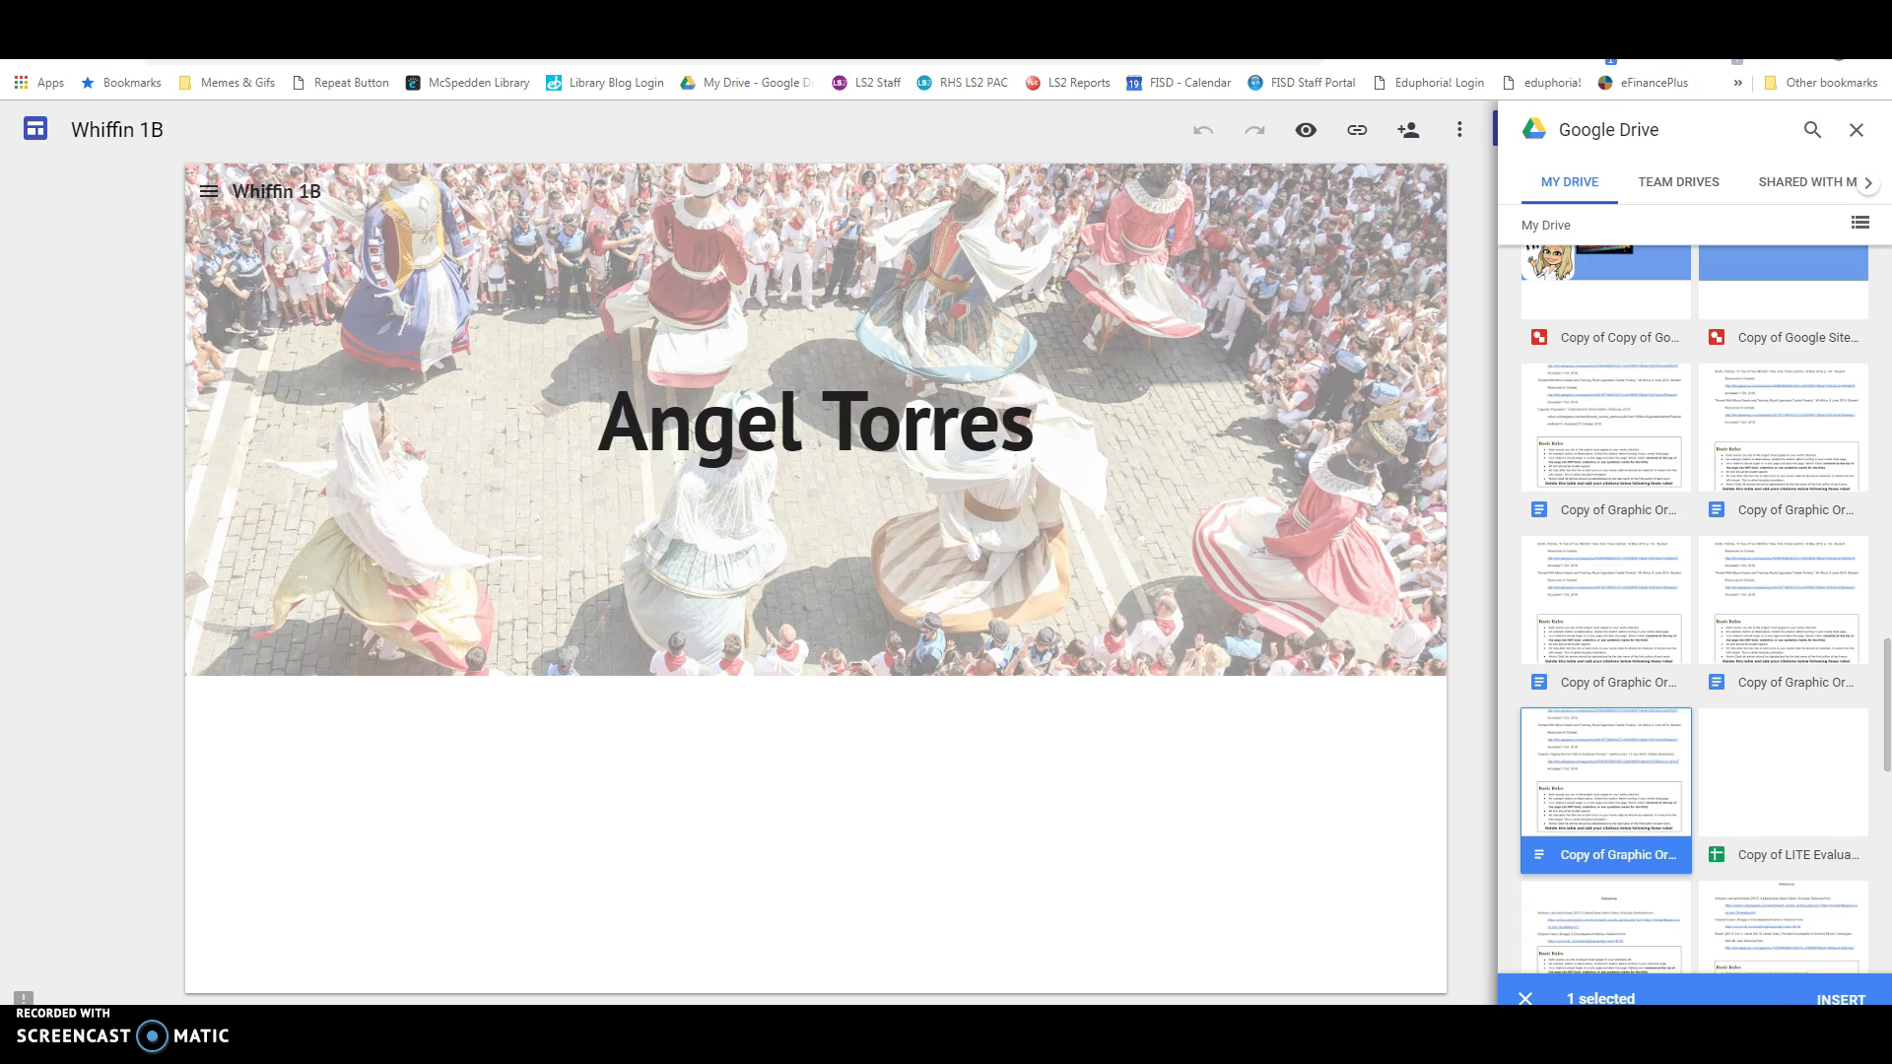
Step: Insert the chosen graphic organizer copy onto the student's page
left_click(1842, 988)
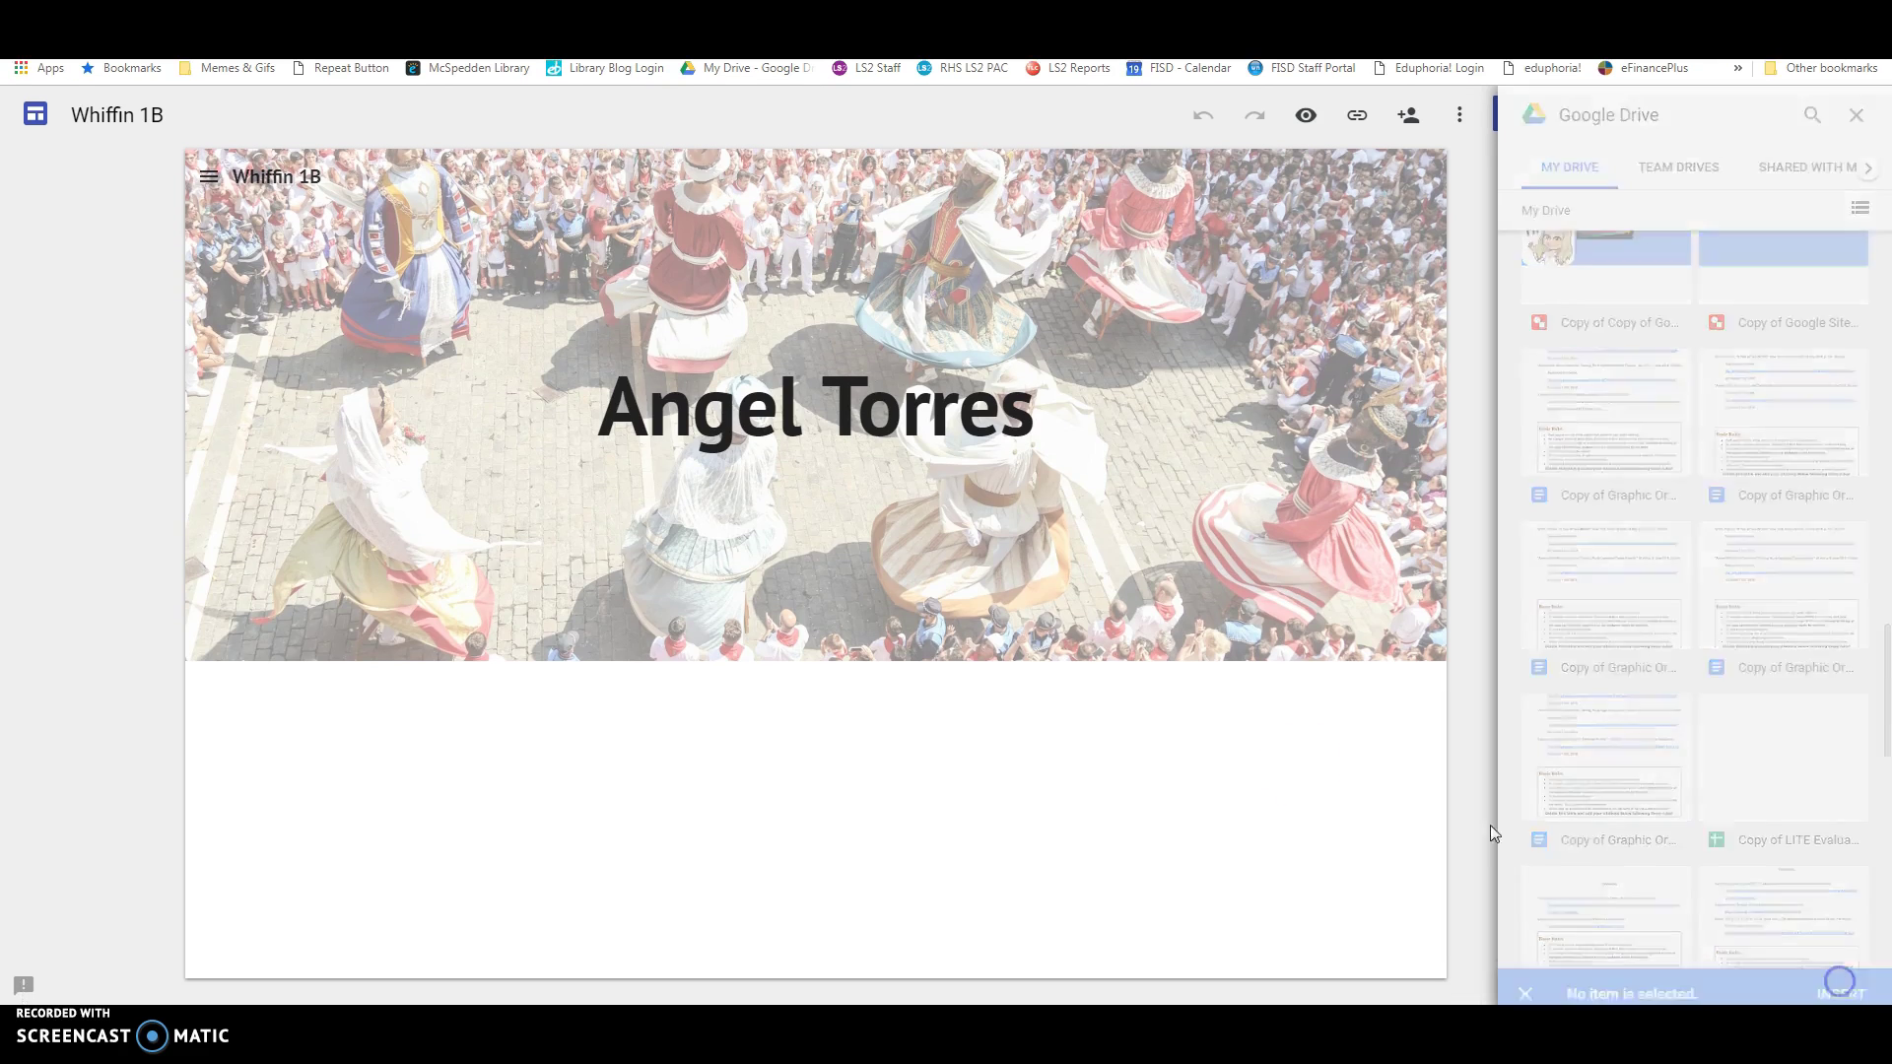
scroll(944, 769, "down", 3)
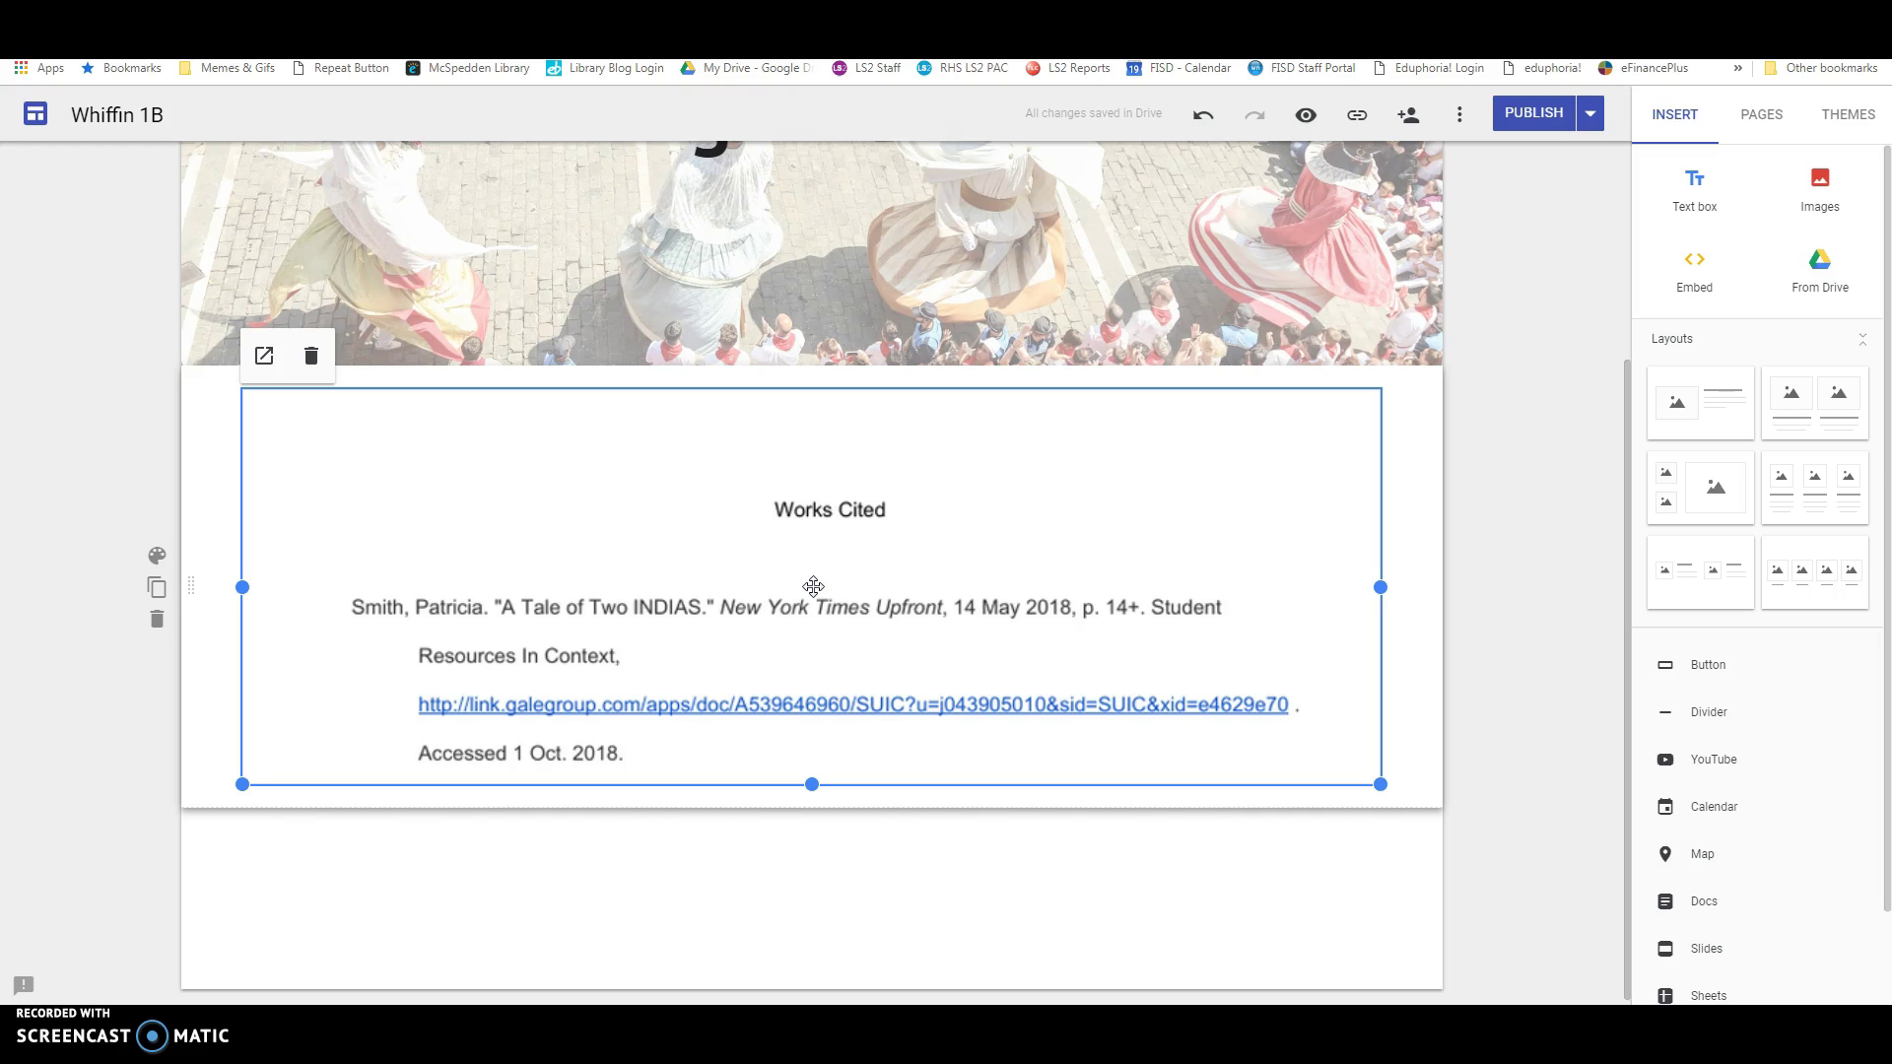
left_click(684, 494)
left_click(784, 621)
Step: Stretch the embed taller until all three Works Cited entries, including Nigeria, are visible
left_click_drag(811, 817, 814, 960)
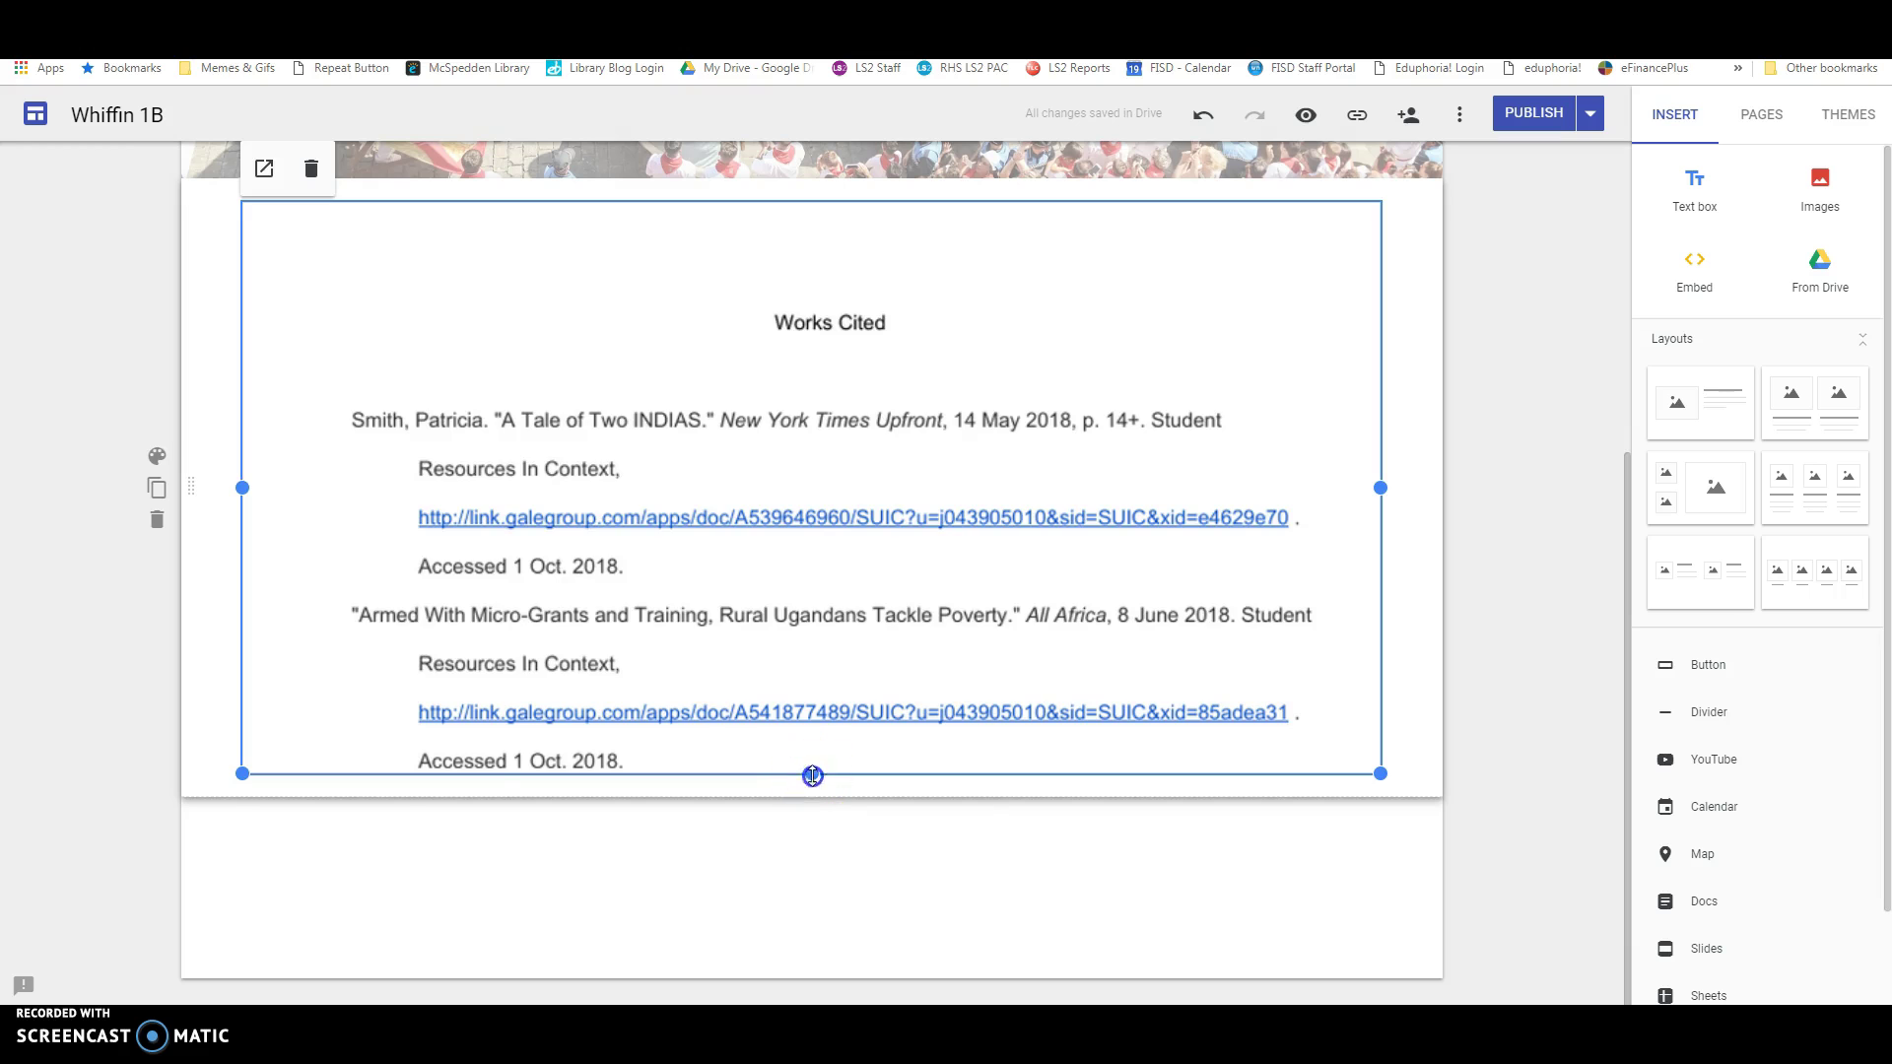
left_click_drag(811, 773, 800, 938)
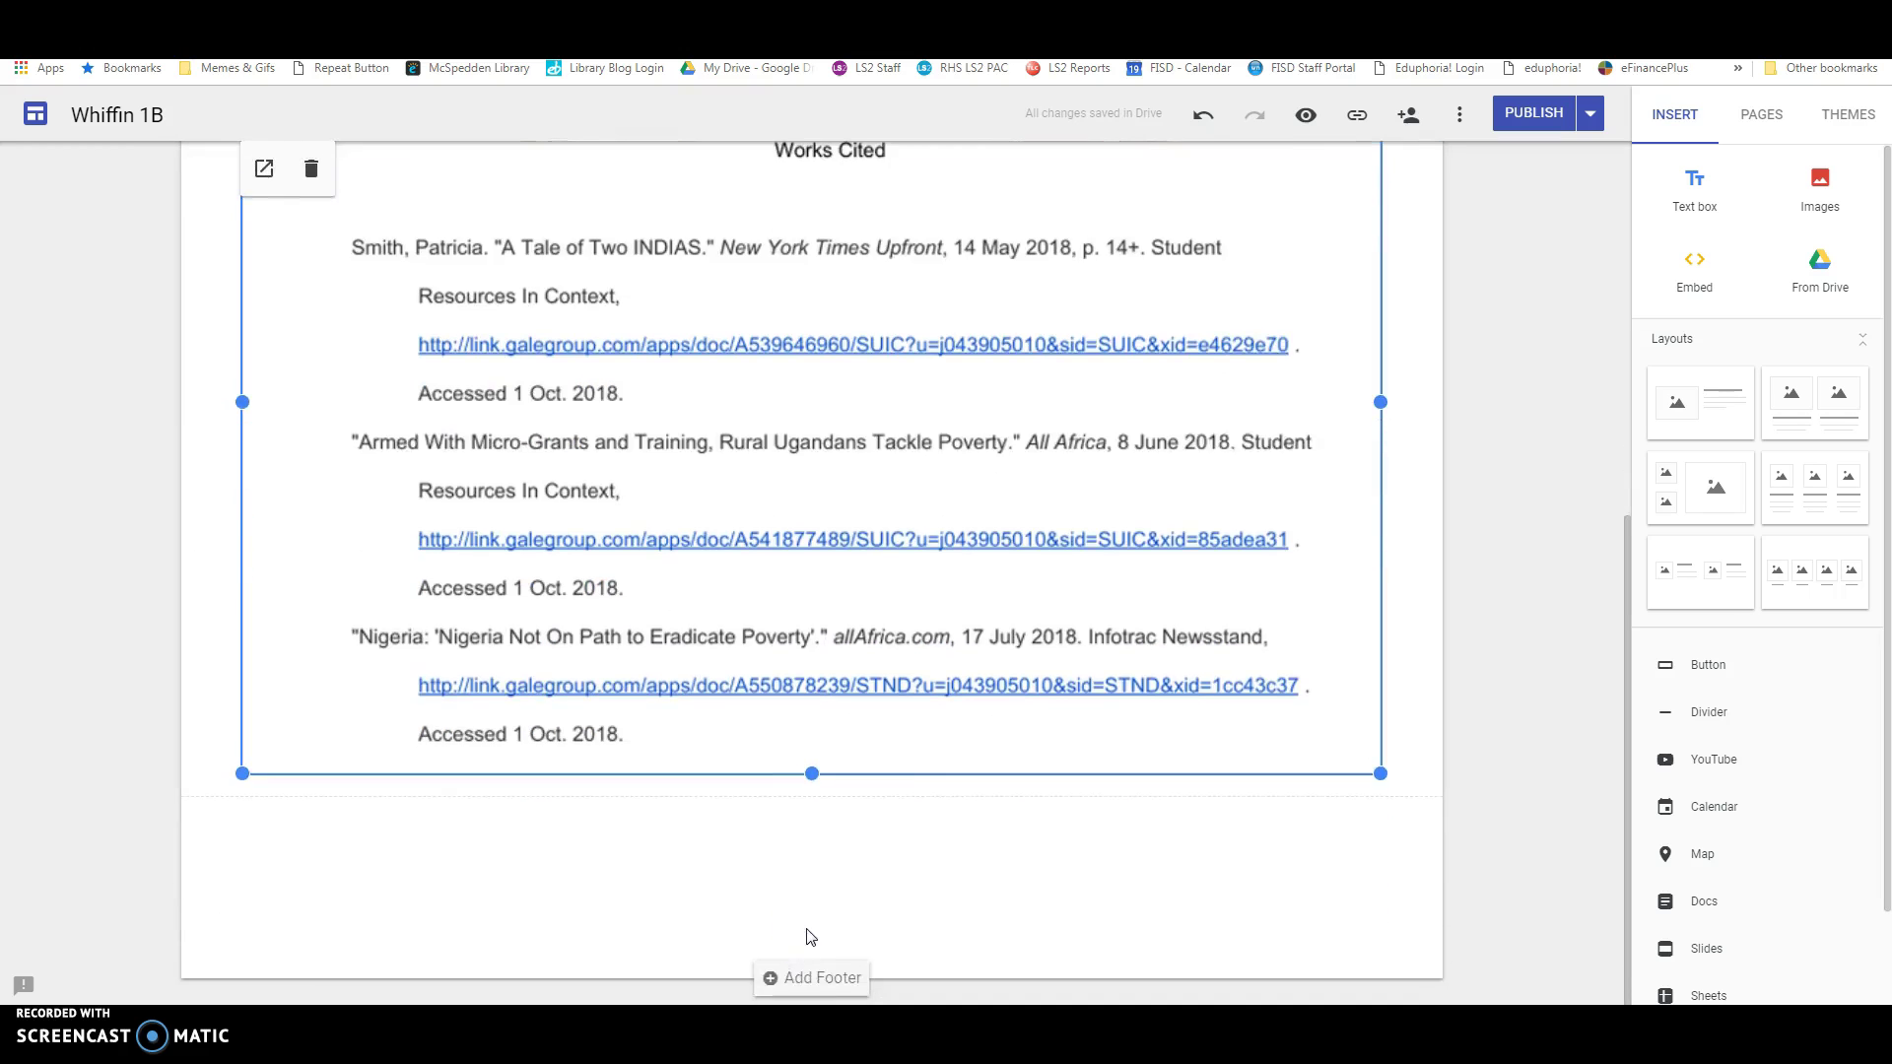
scroll(304, 456, "up", 3)
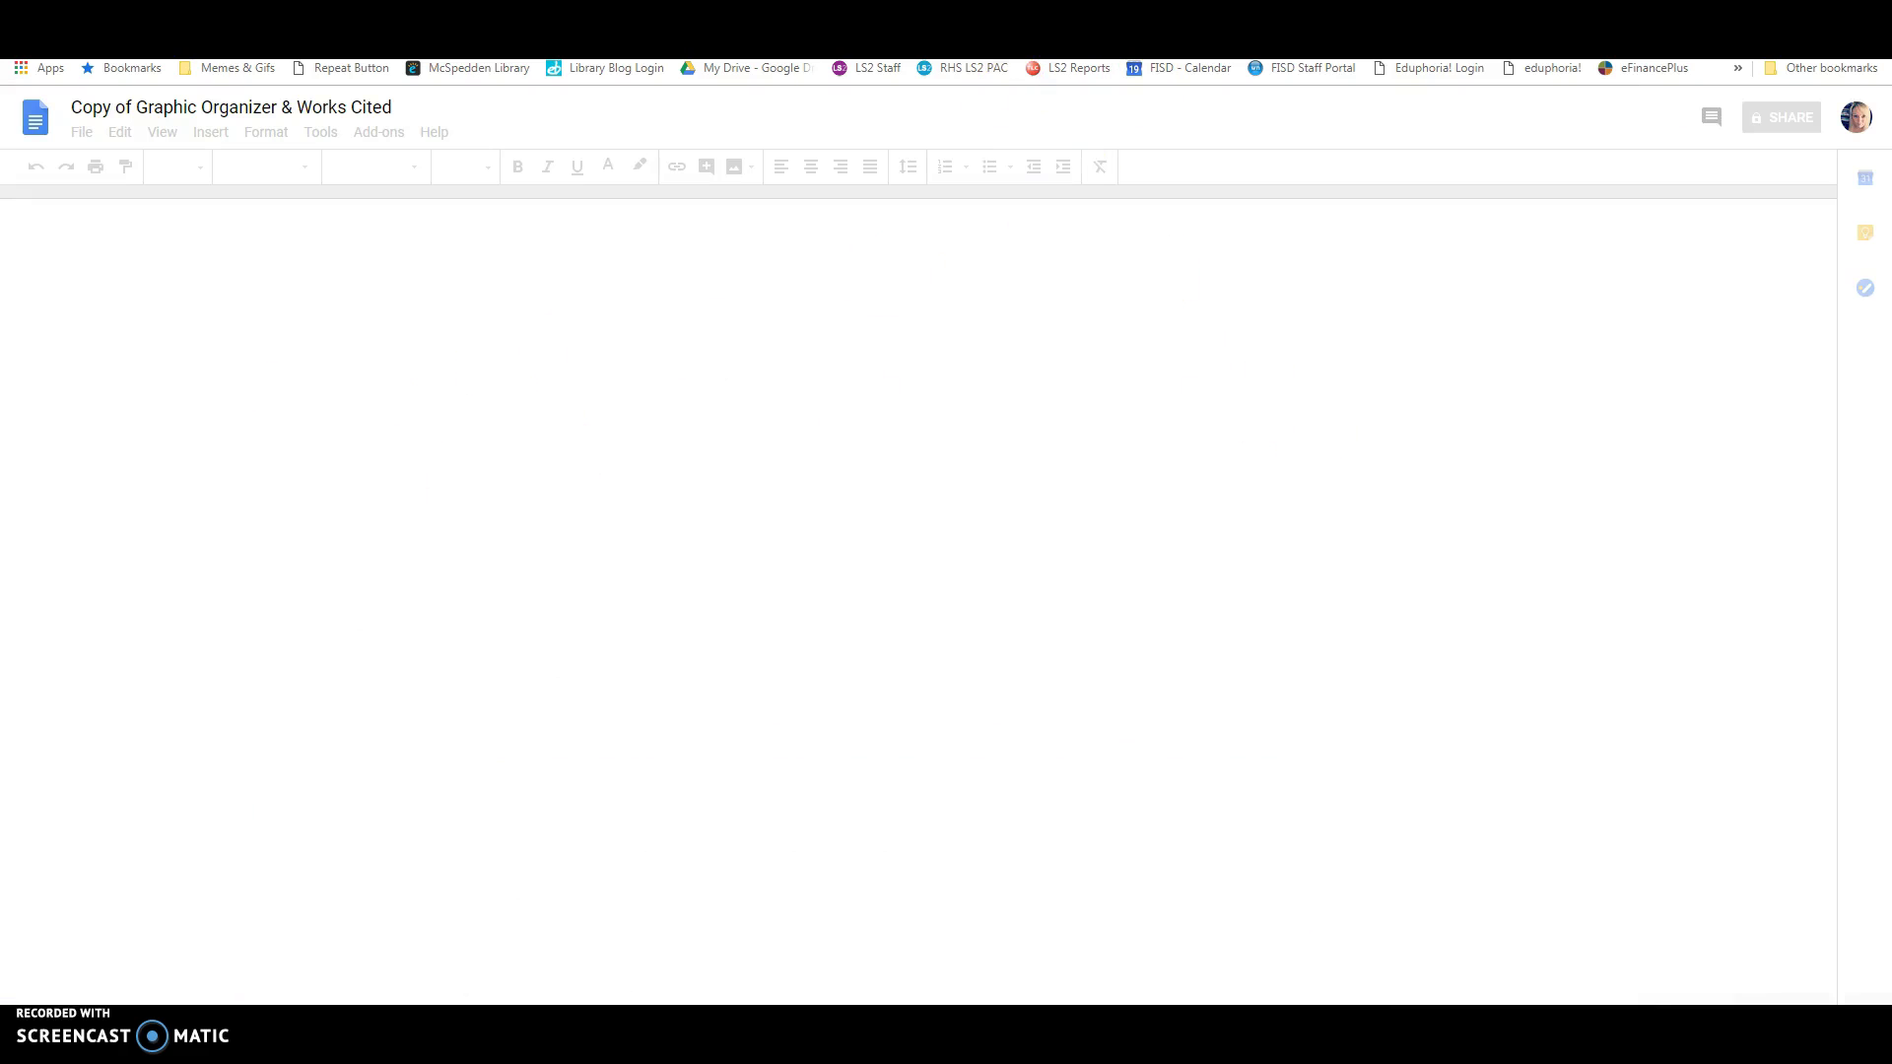
scroll(872, 549, "down", 10)
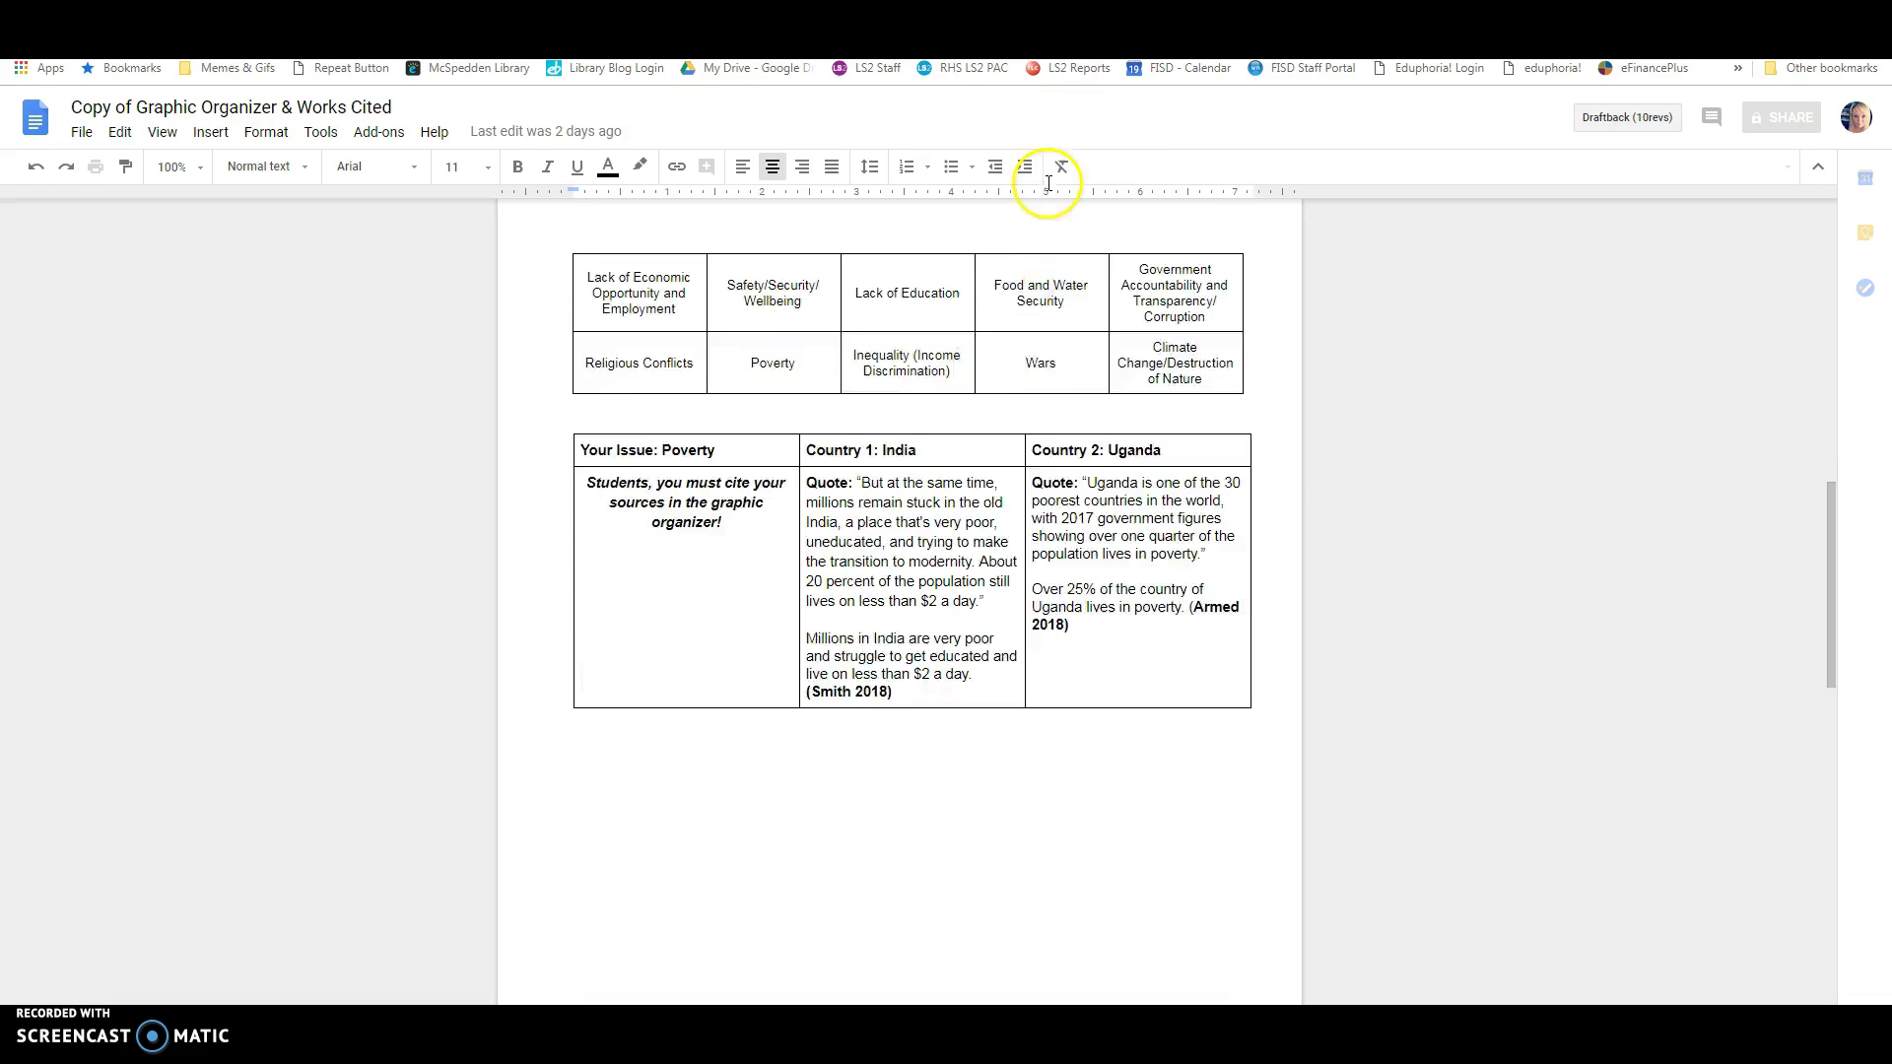
key("ctrl+Tab")
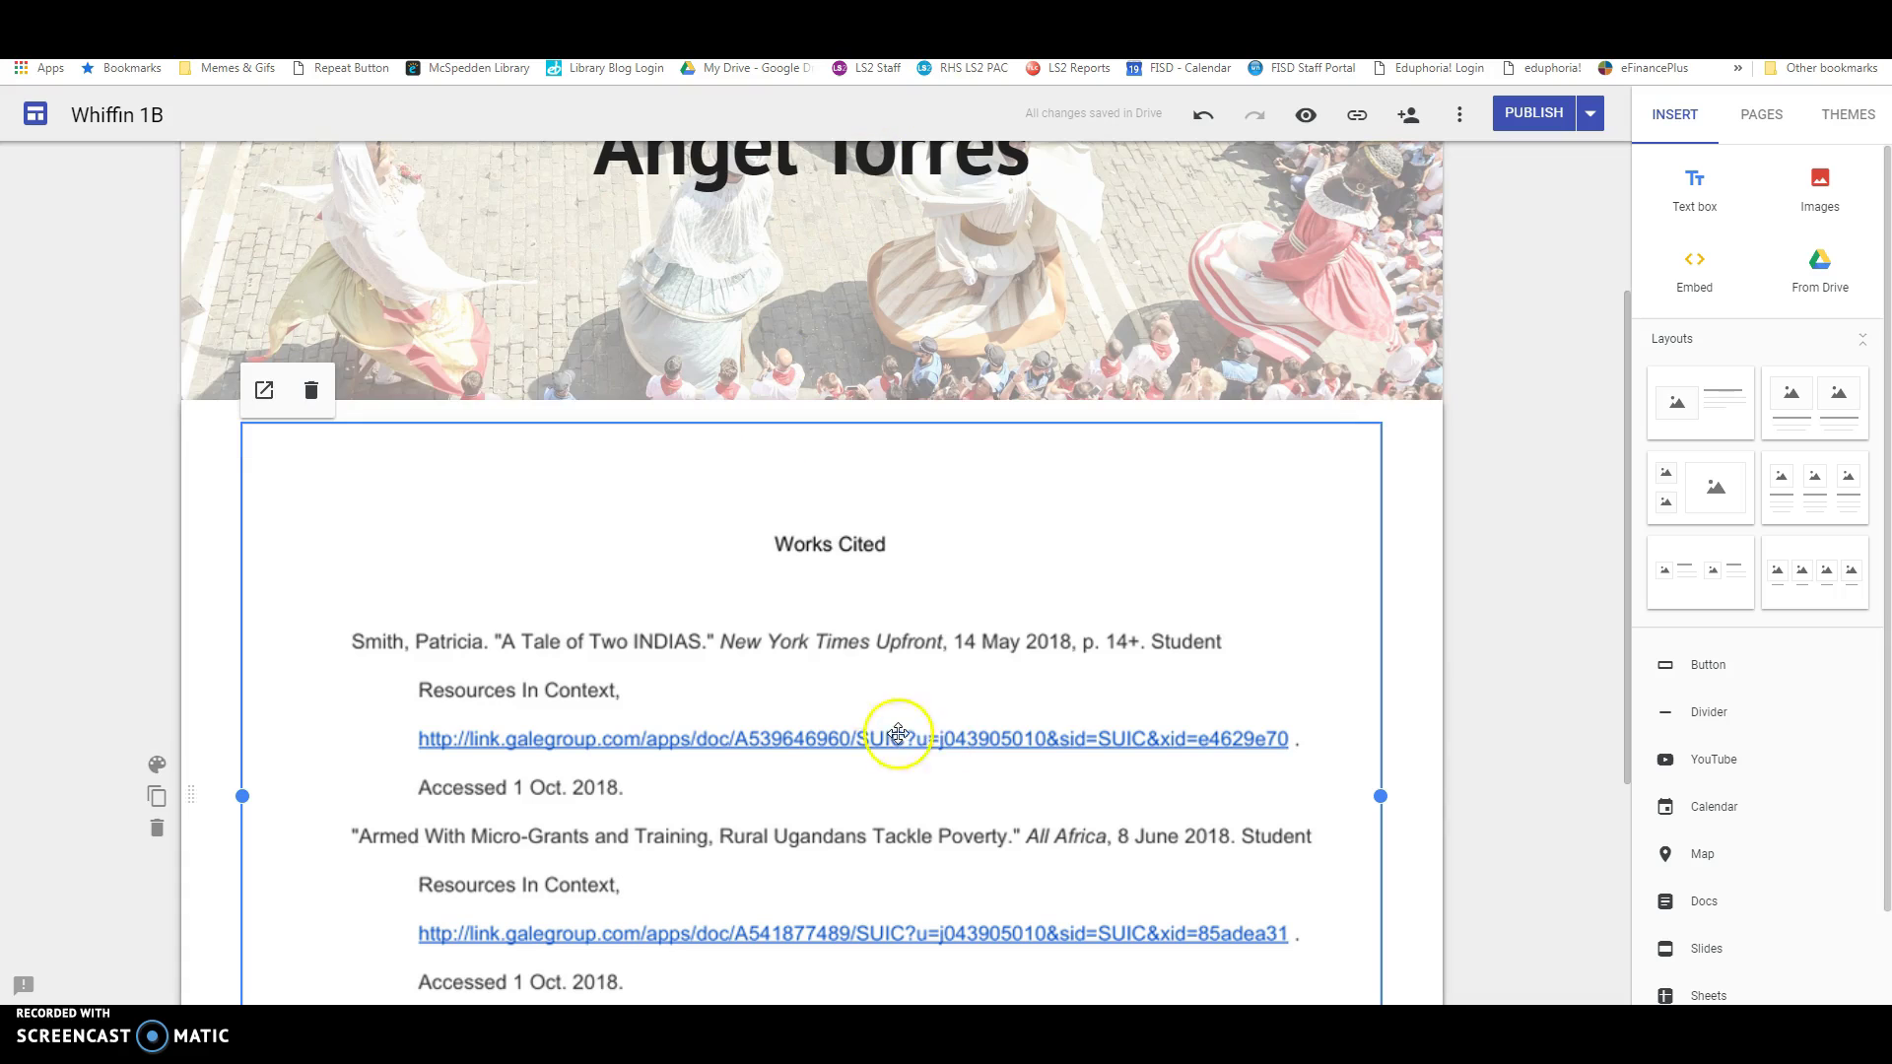
scroll(838, 651, "down", 4)
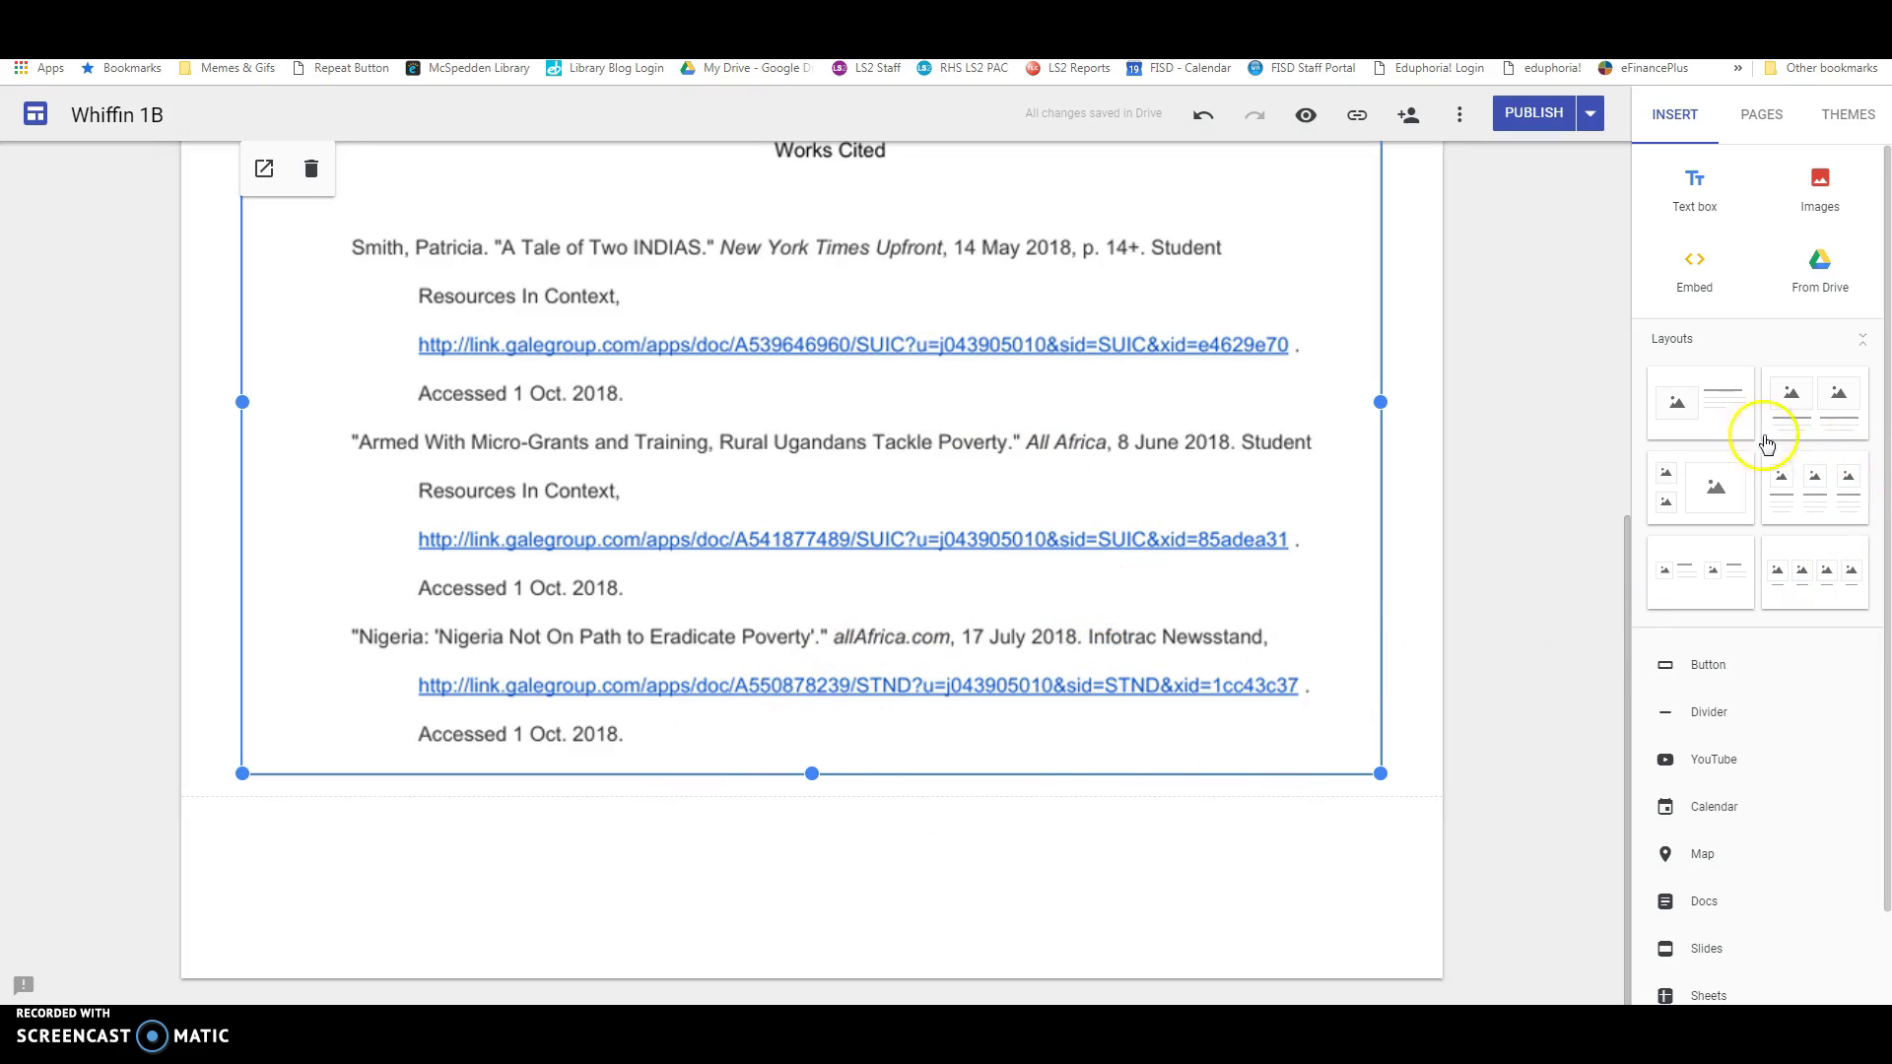
Step: Add the two-image Layouts section below the Works Cited embed and try rearranging its placeholders
left_click(1862, 338)
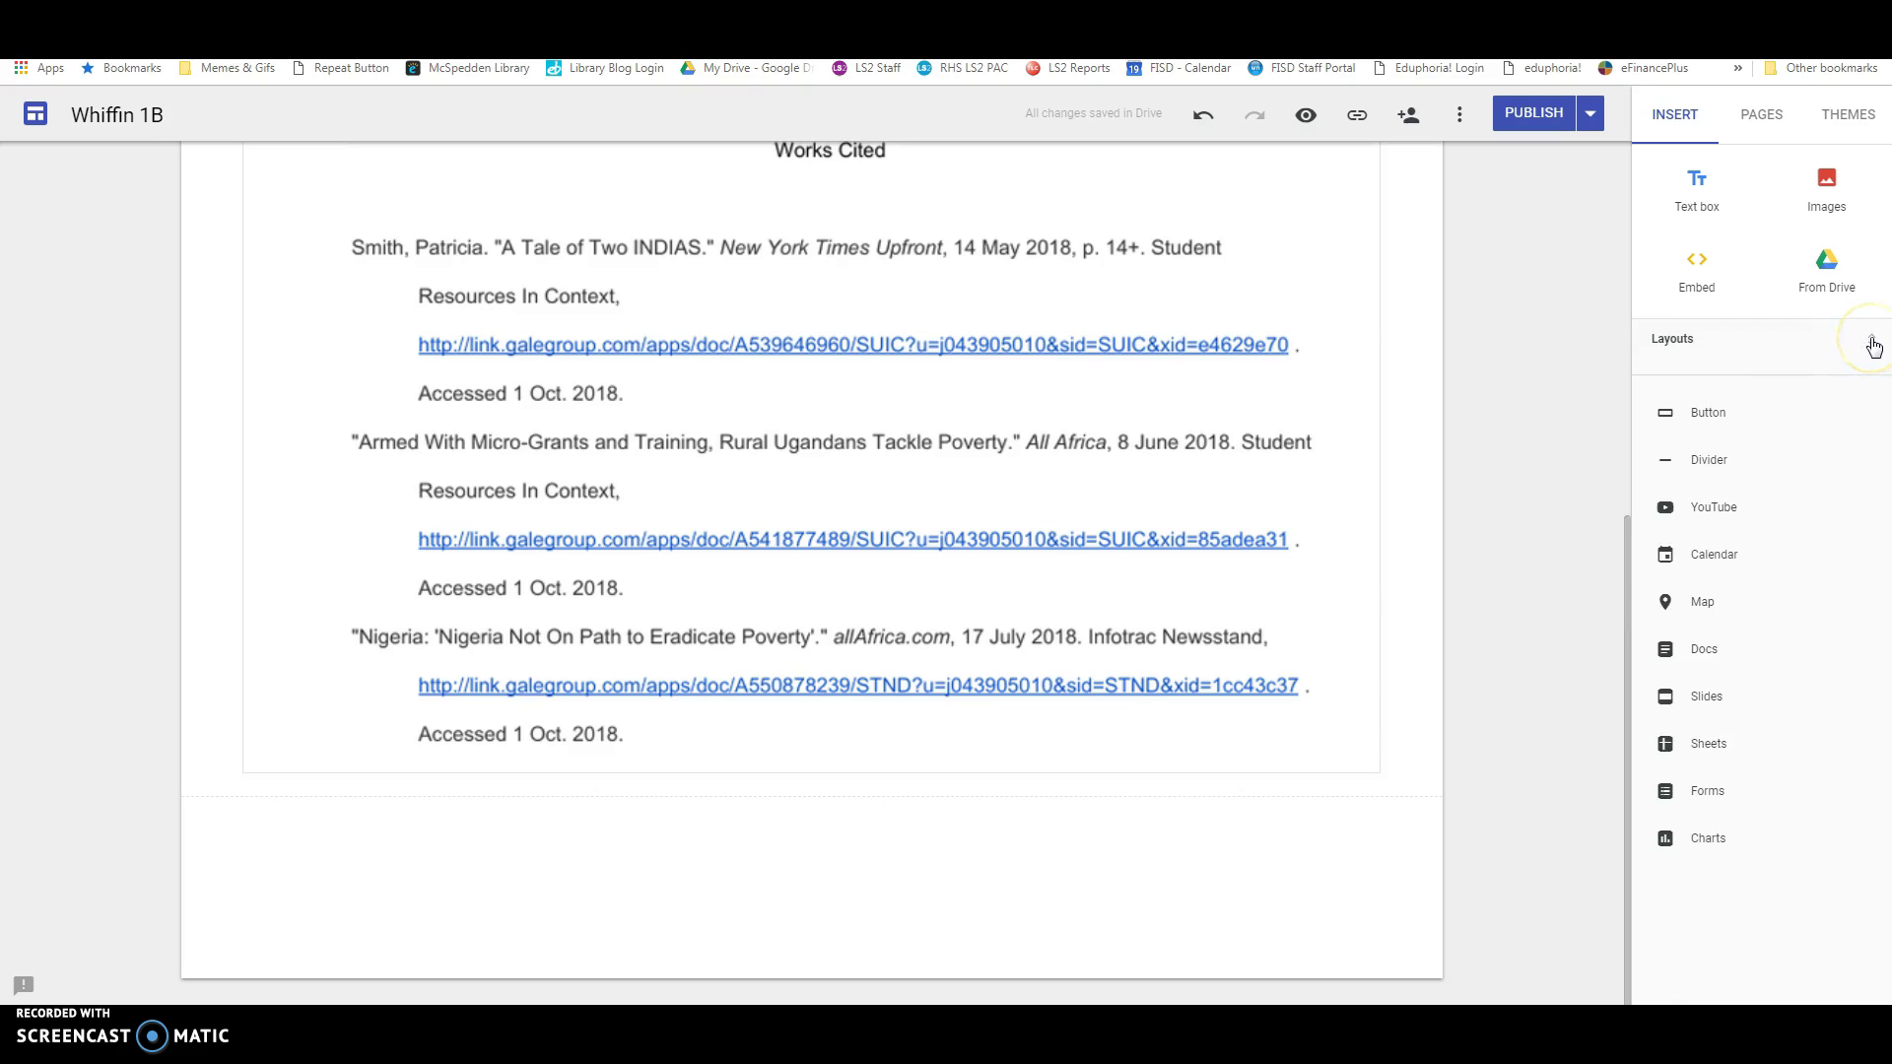
left_click(1873, 344)
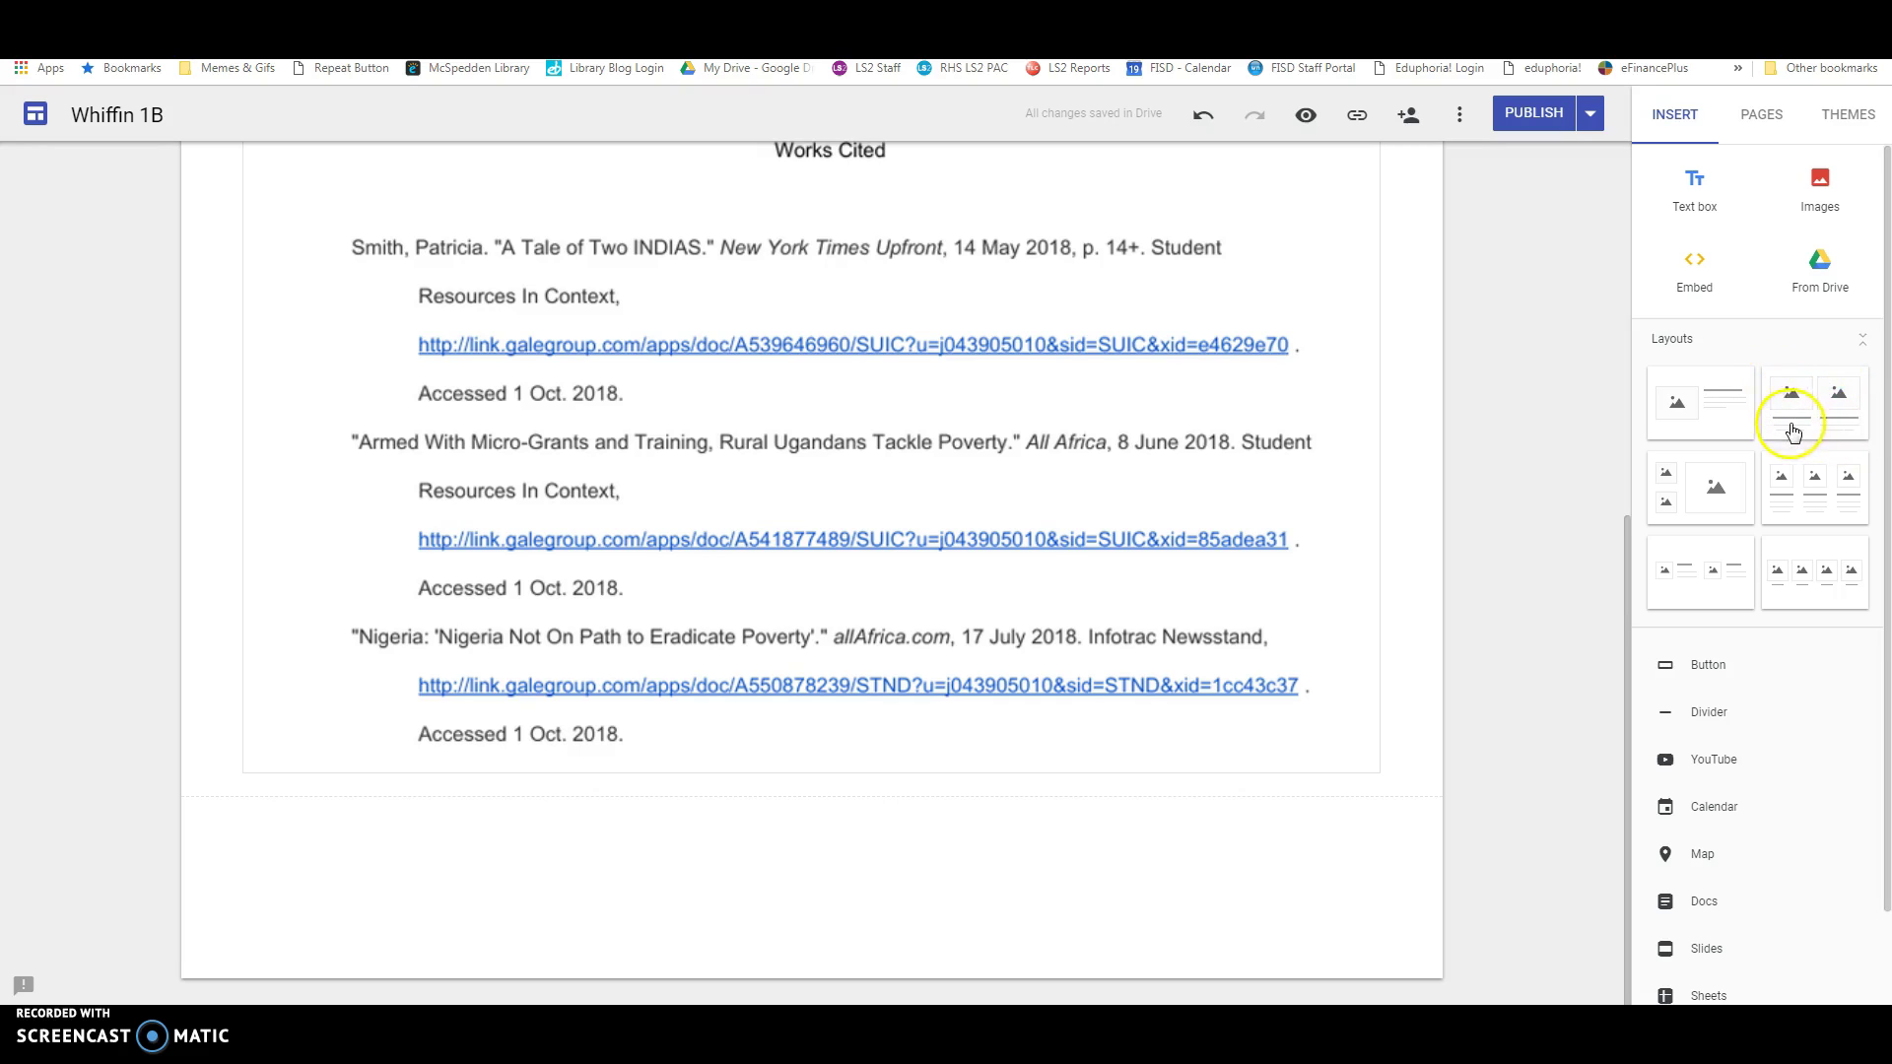
left_click(1793, 432)
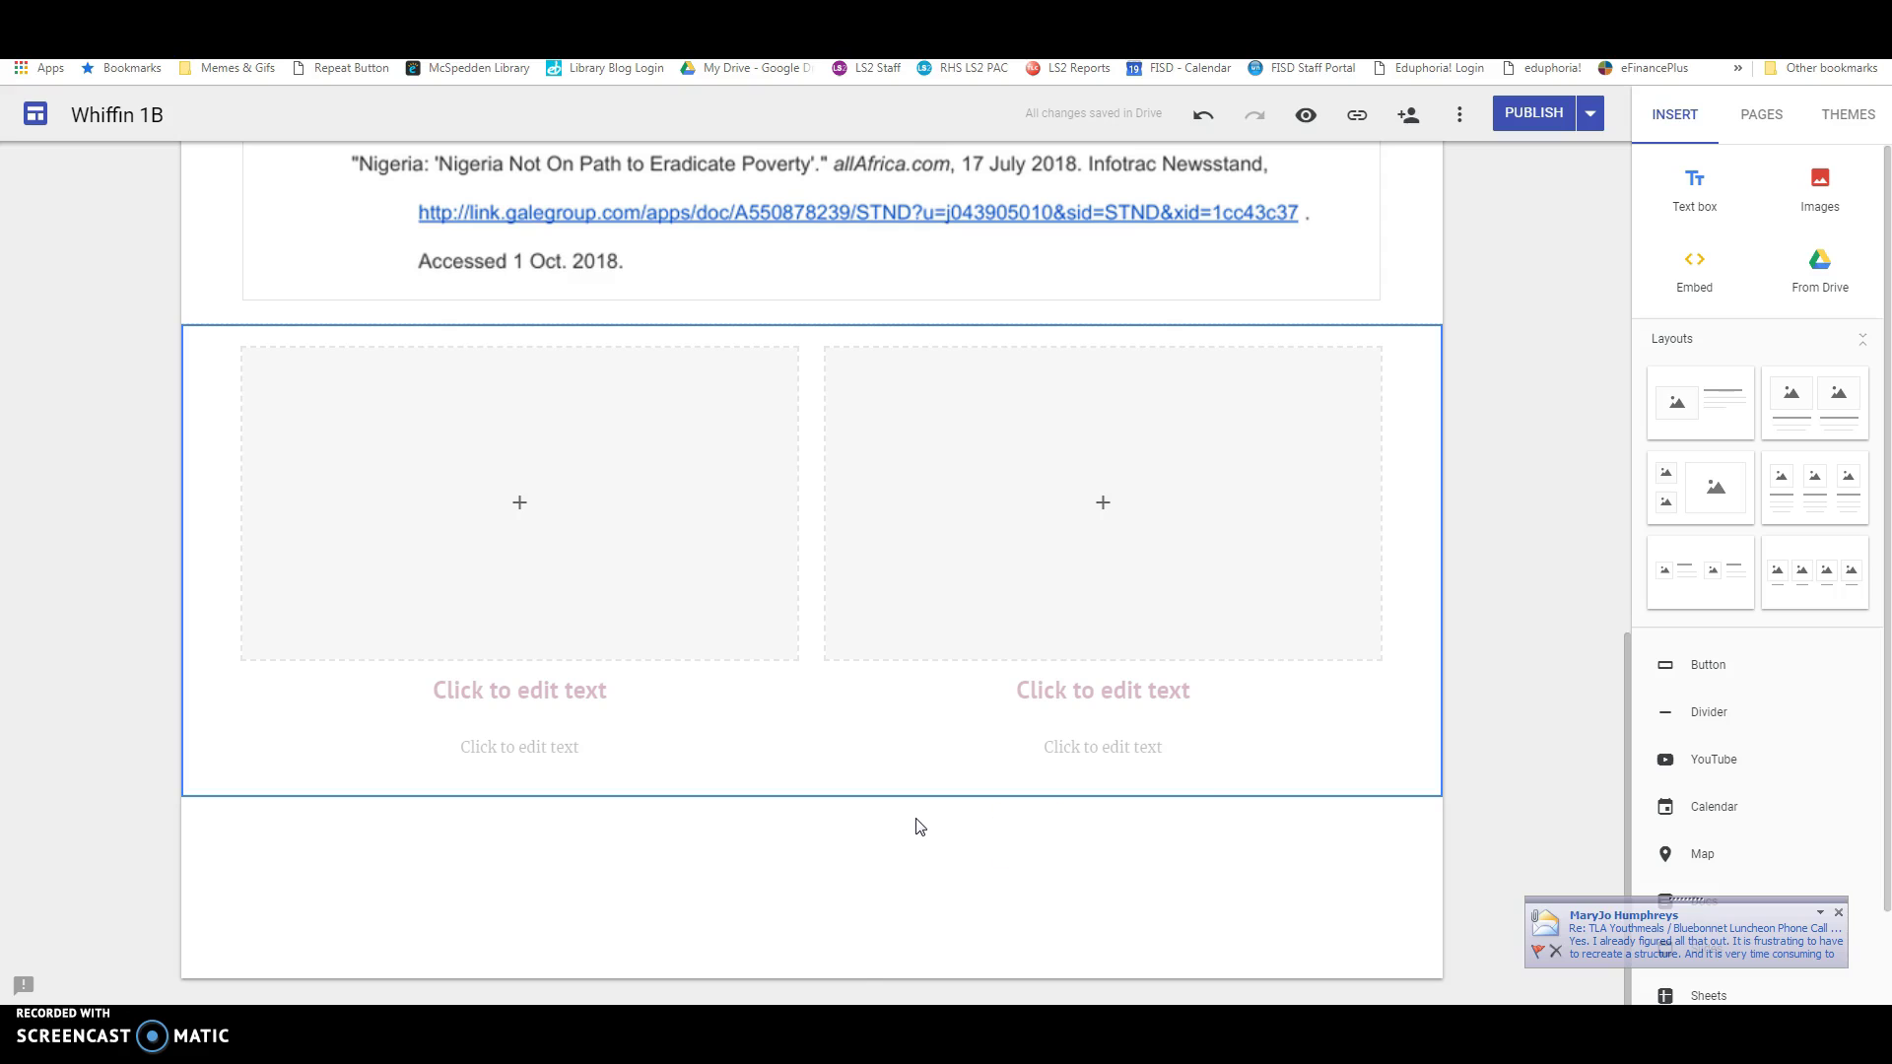
left_click(1839, 913)
left_click(756, 703)
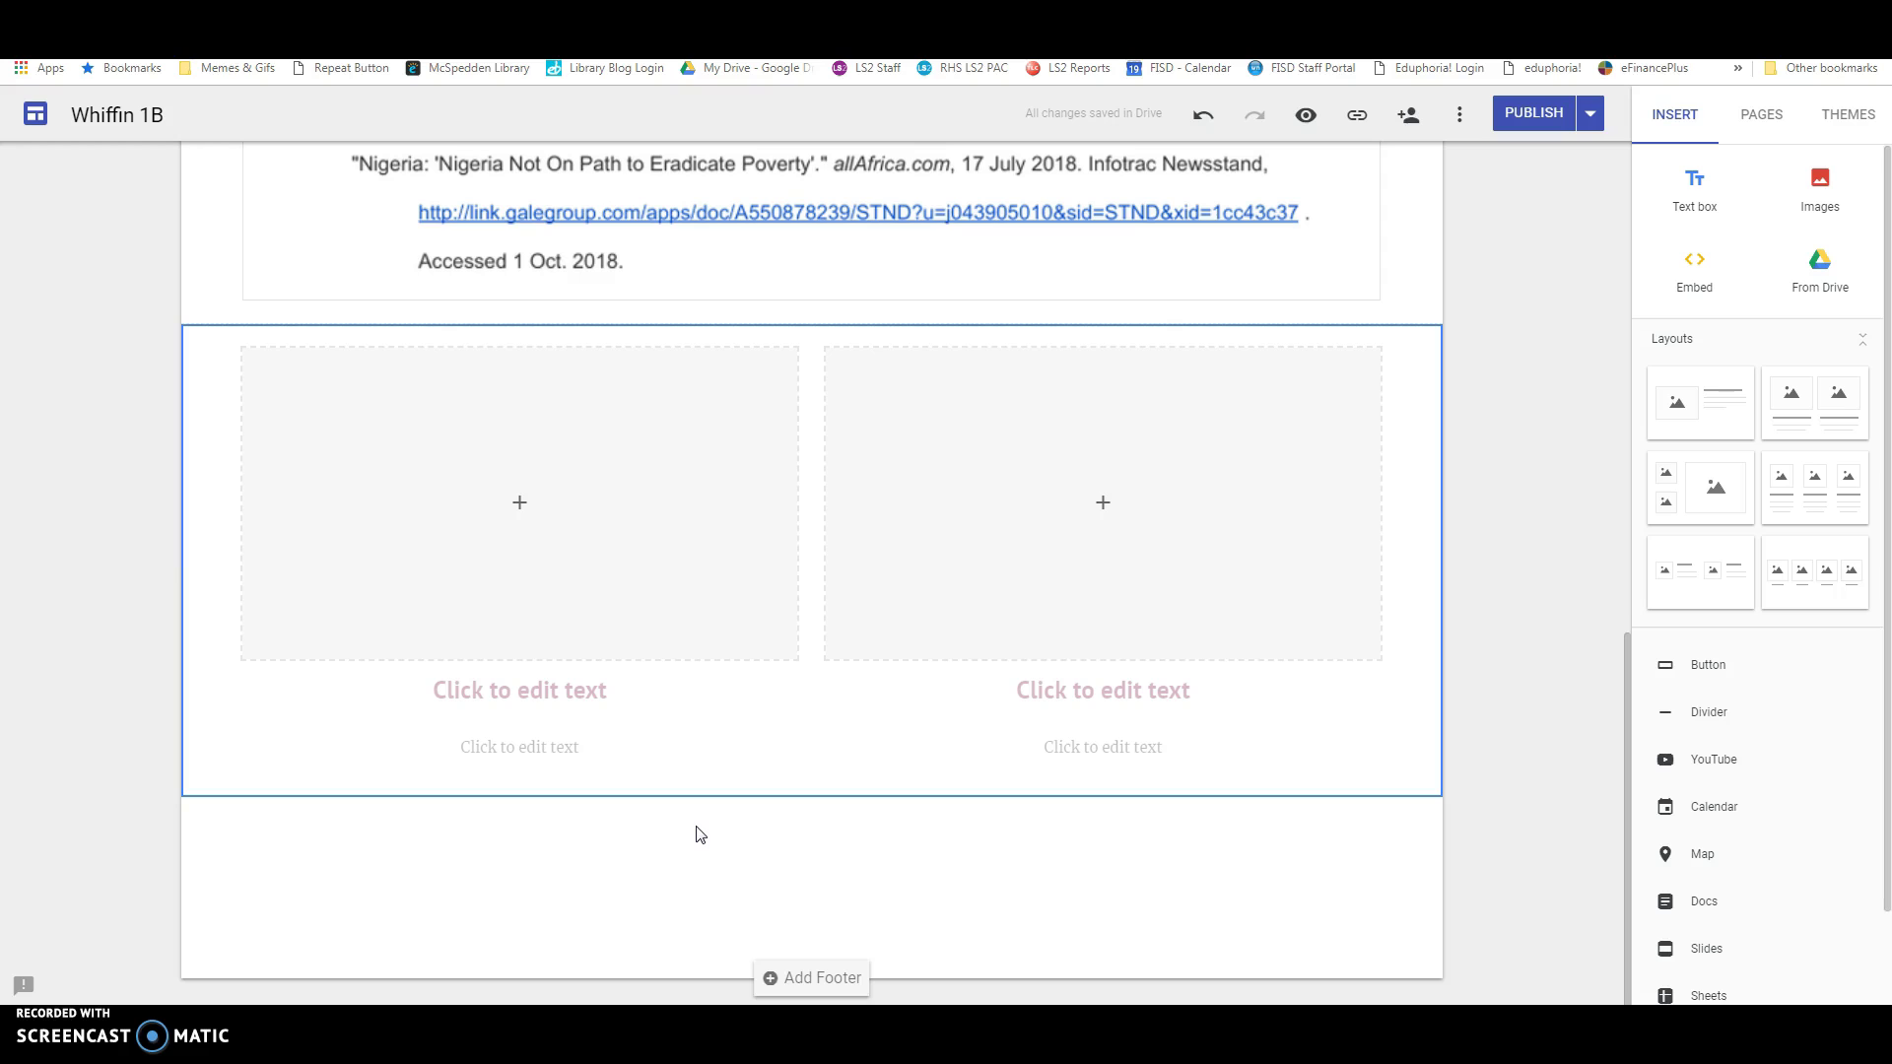
left_click_drag(499, 511, 498, 711)
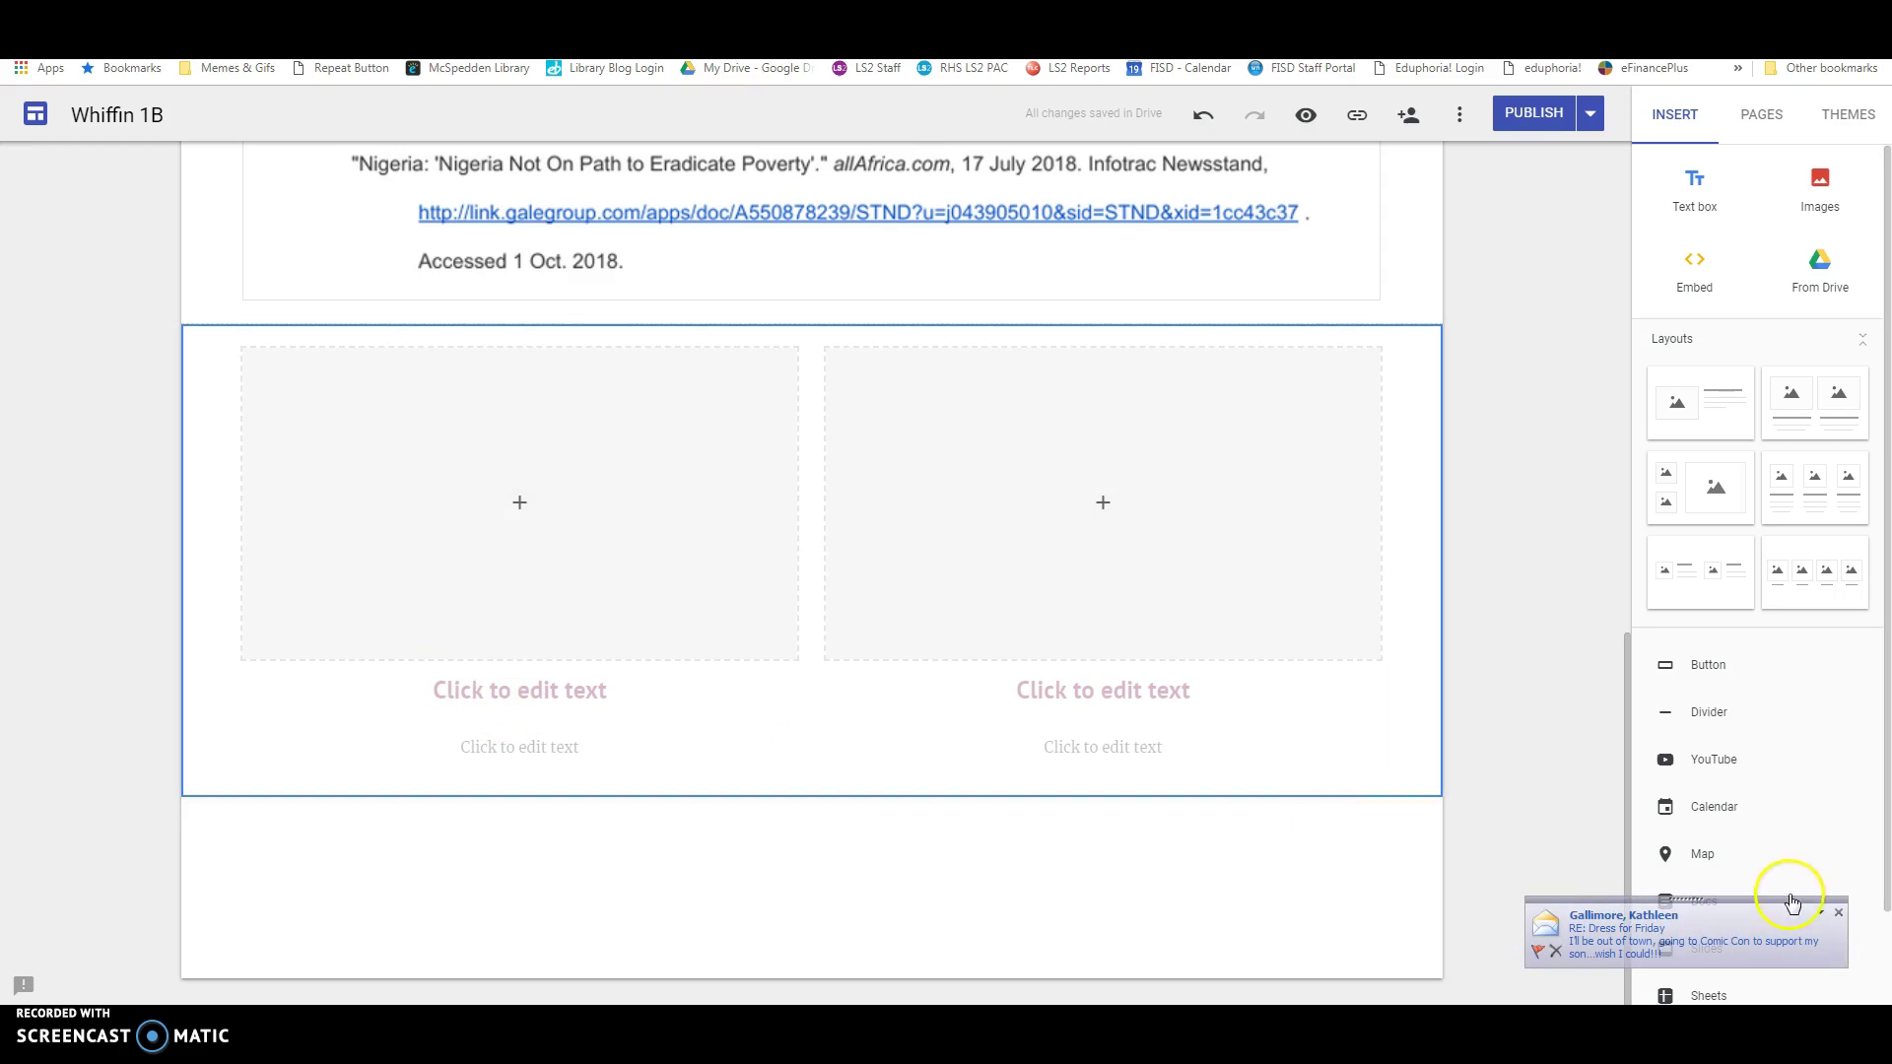
Step: Select the left image's caption heading and description boxes, then scroll to review the page
left_click(1840, 917)
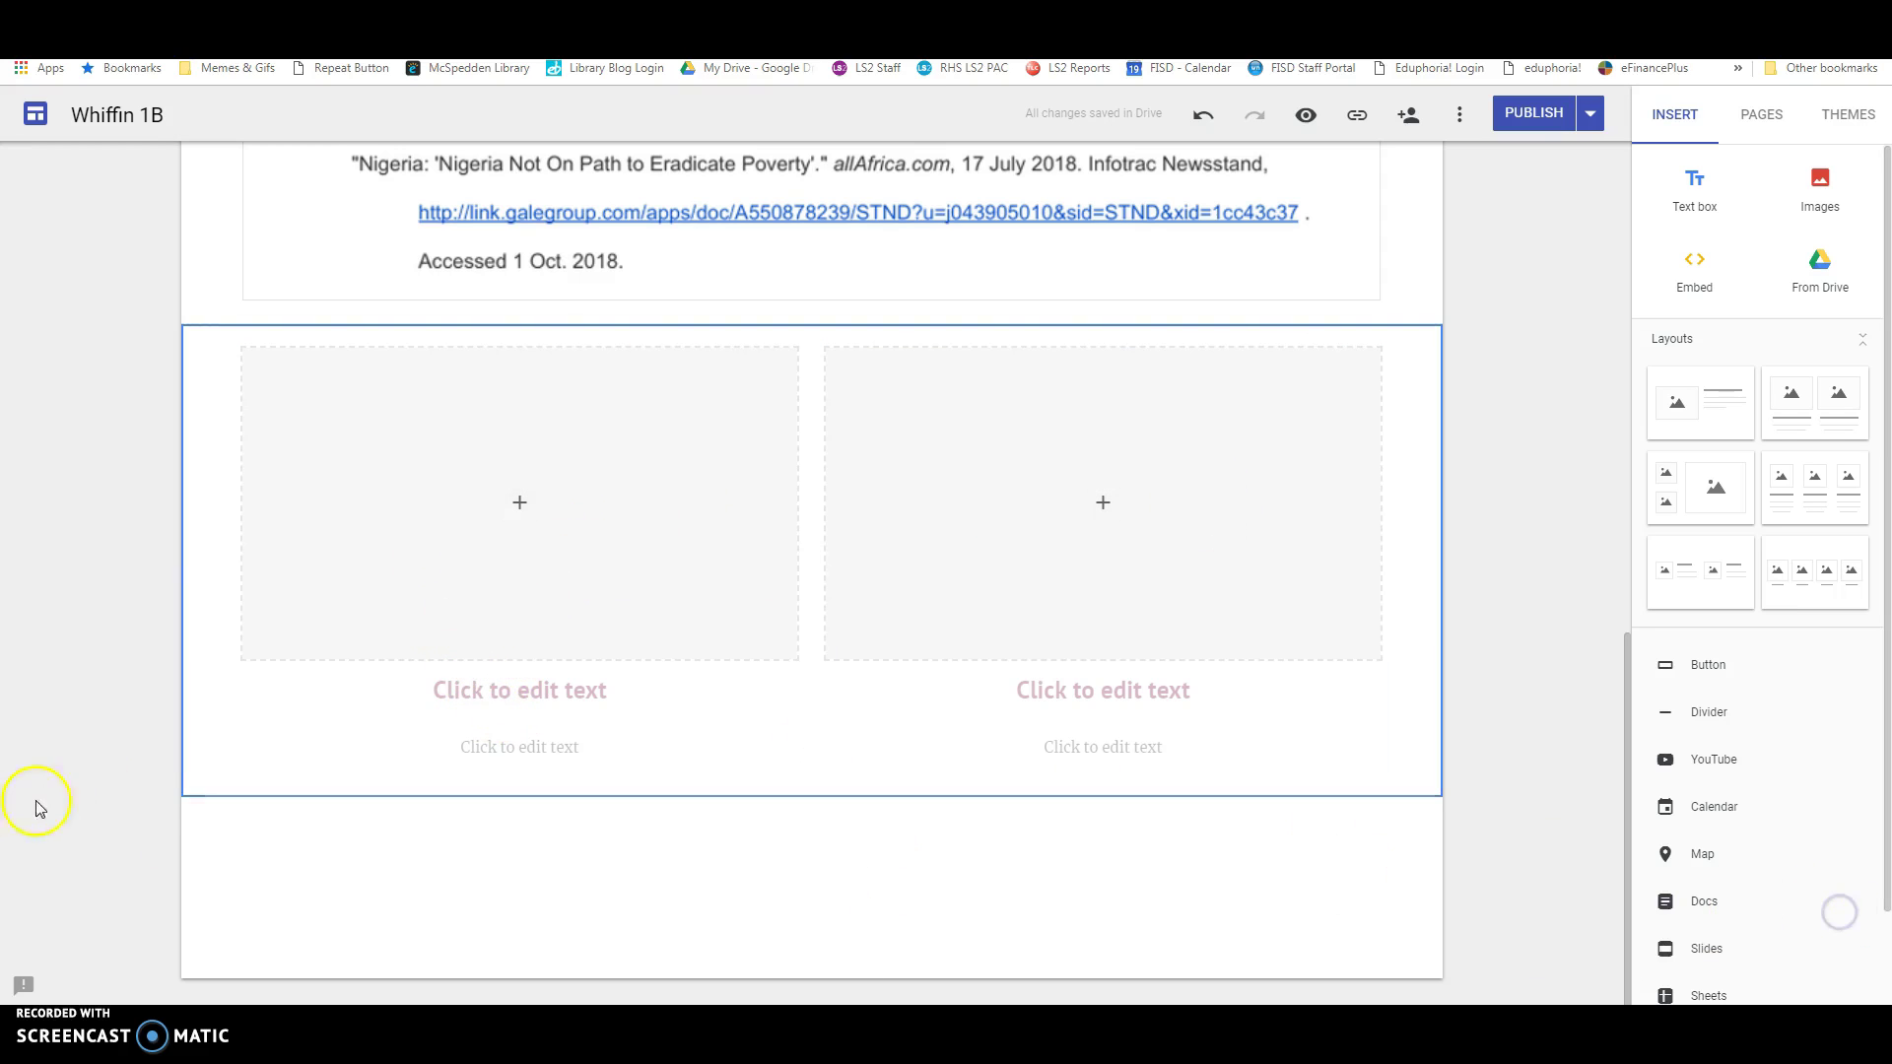
left_click(455, 692)
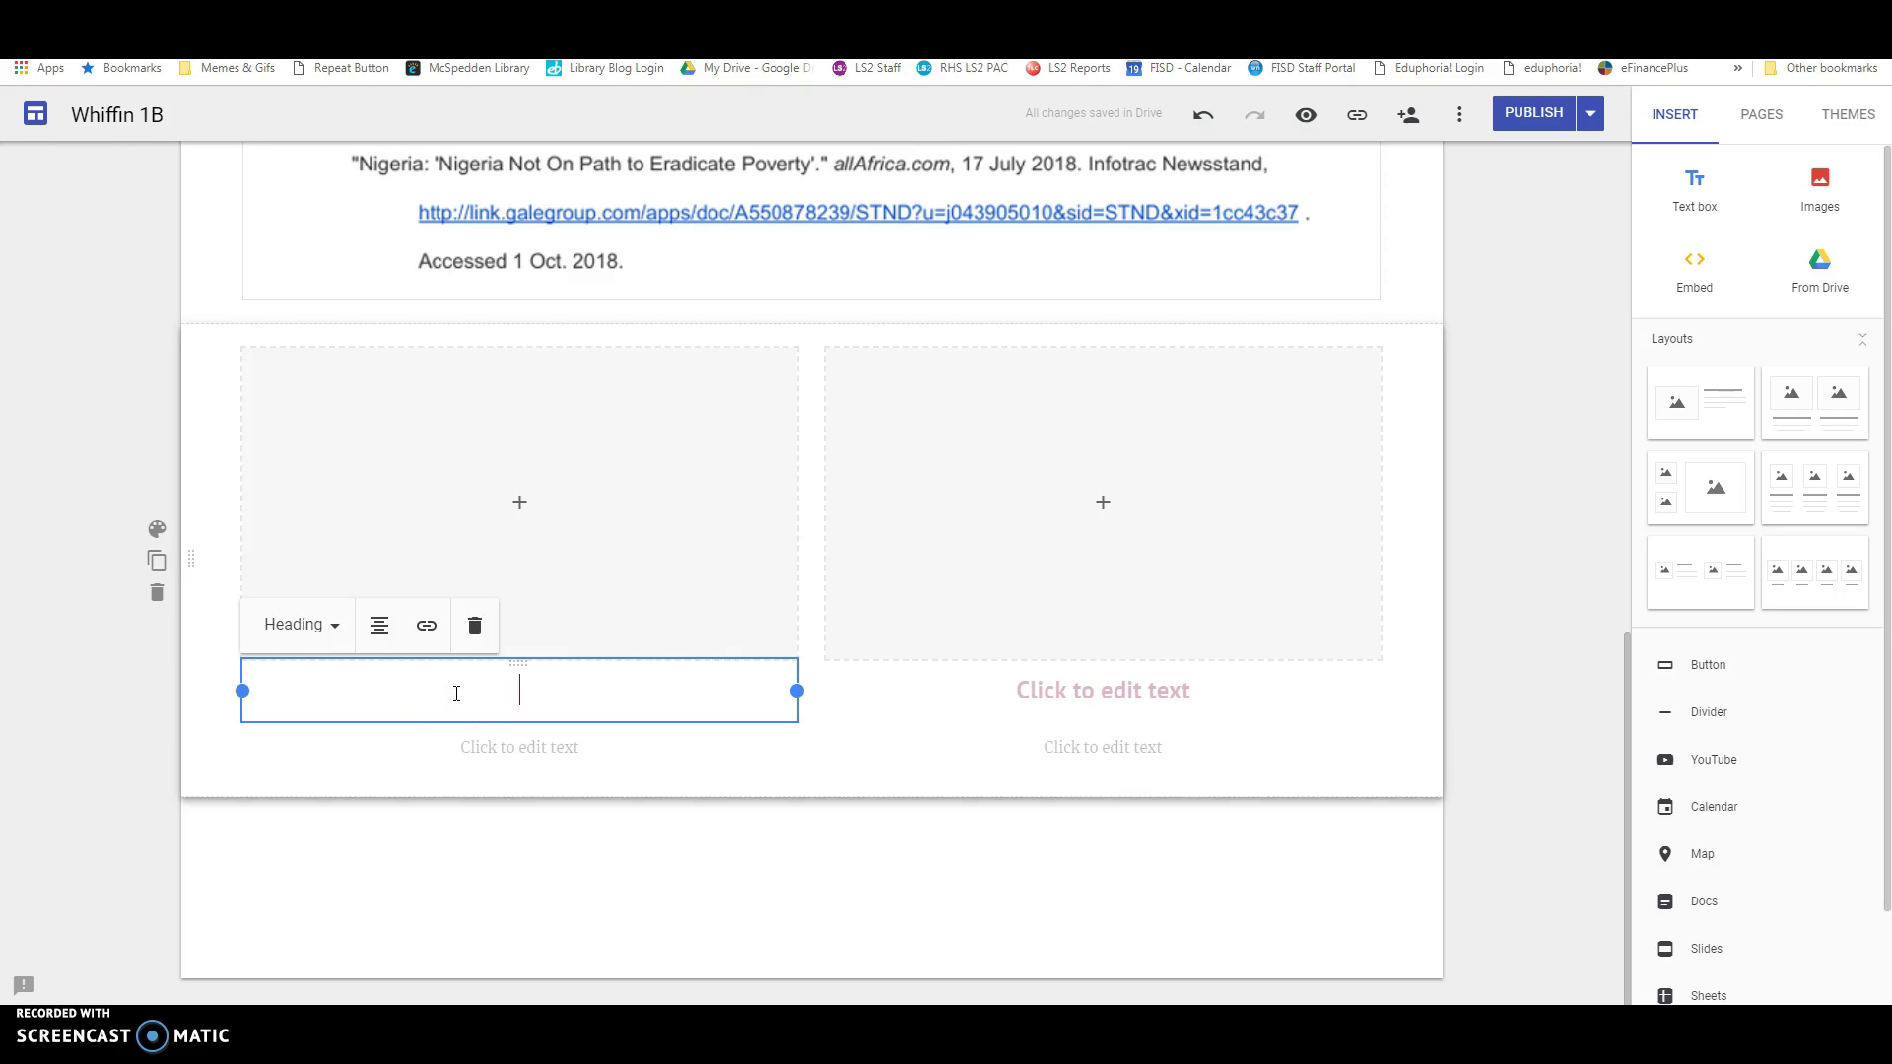
left_click(493, 748)
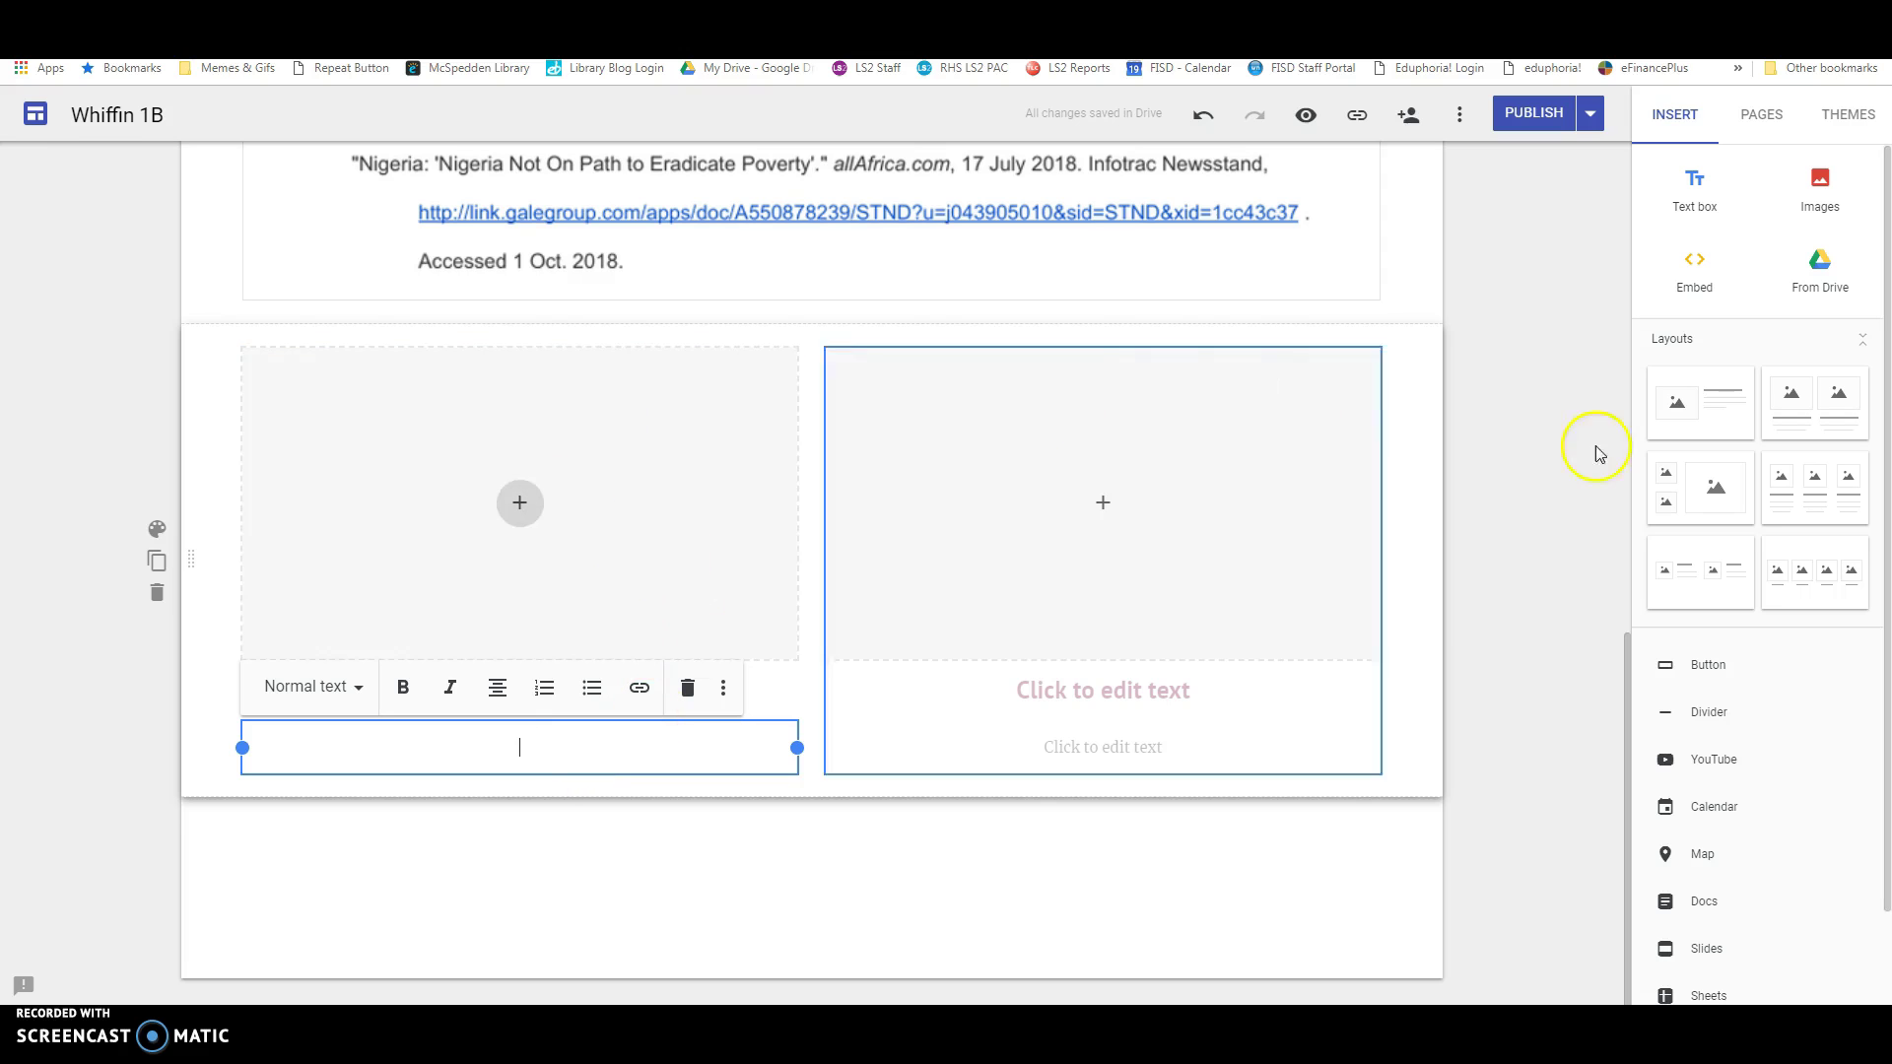
scroll(961, 713, "up", 7)
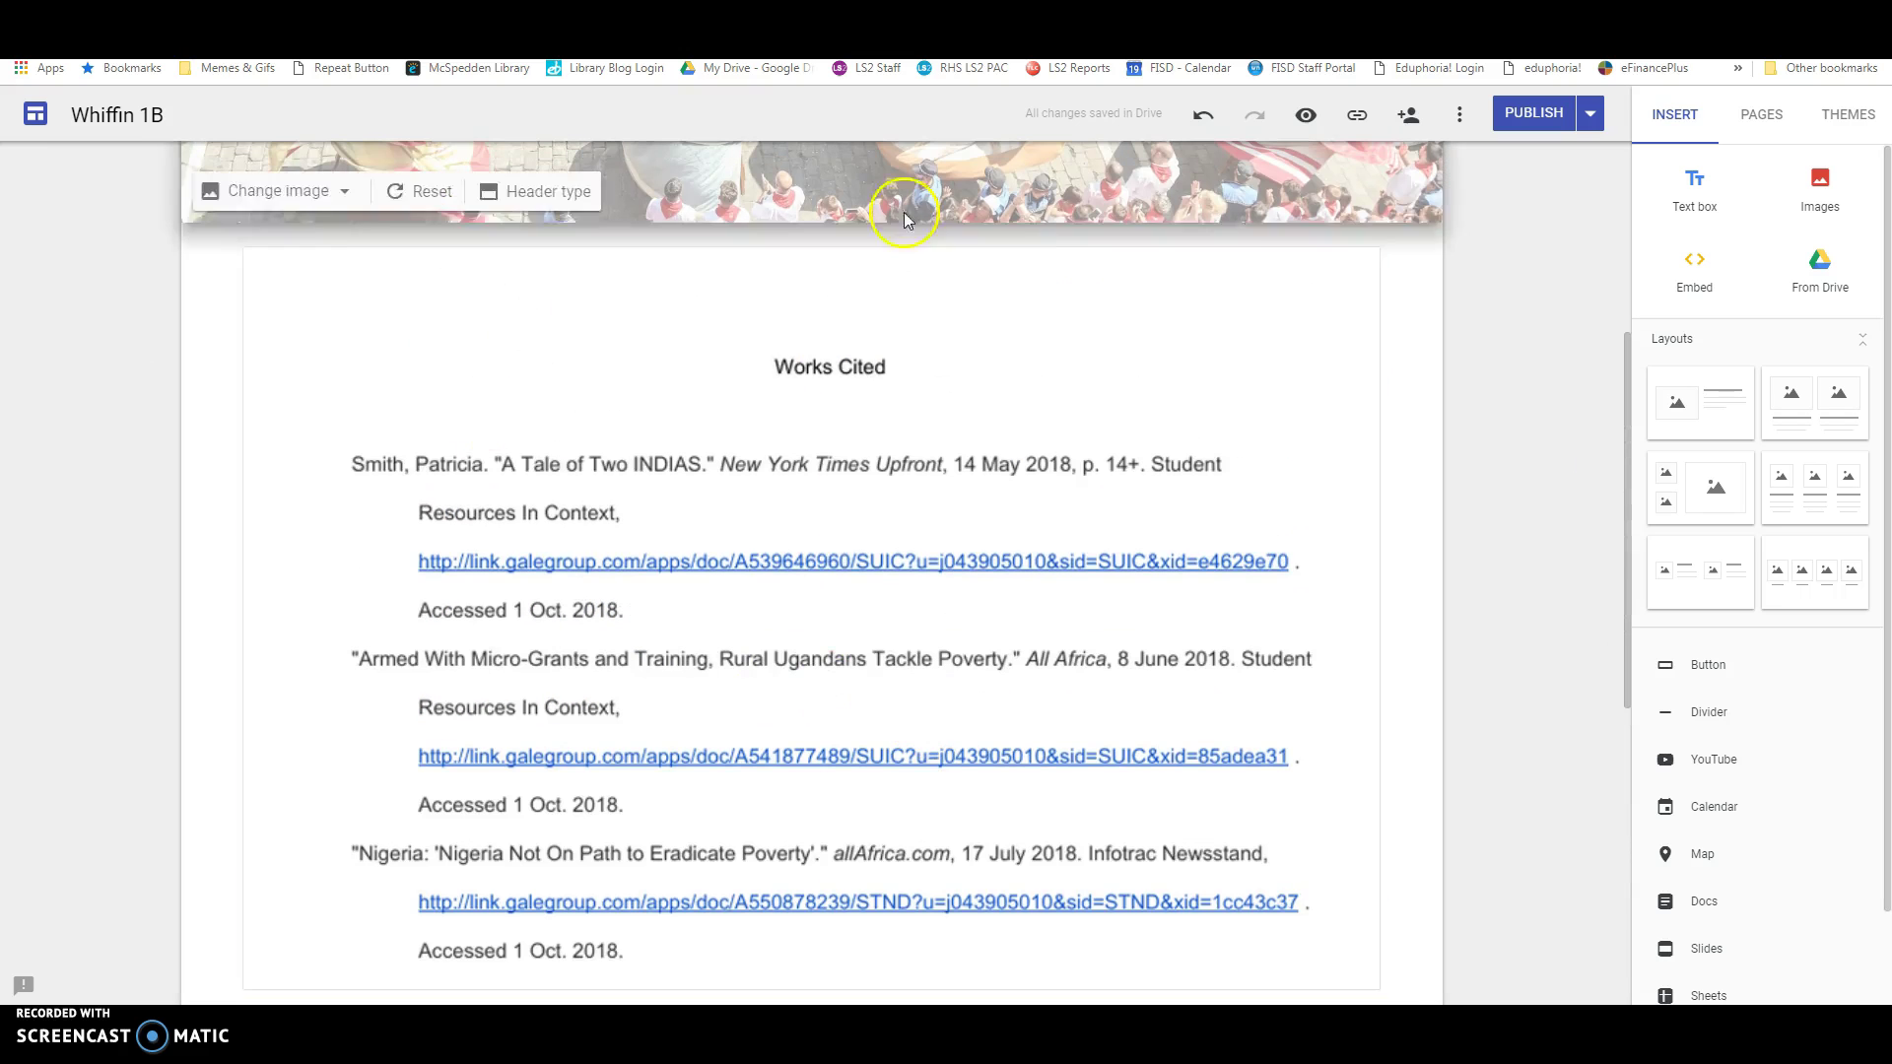
scroll(967, 705, "down", 2)
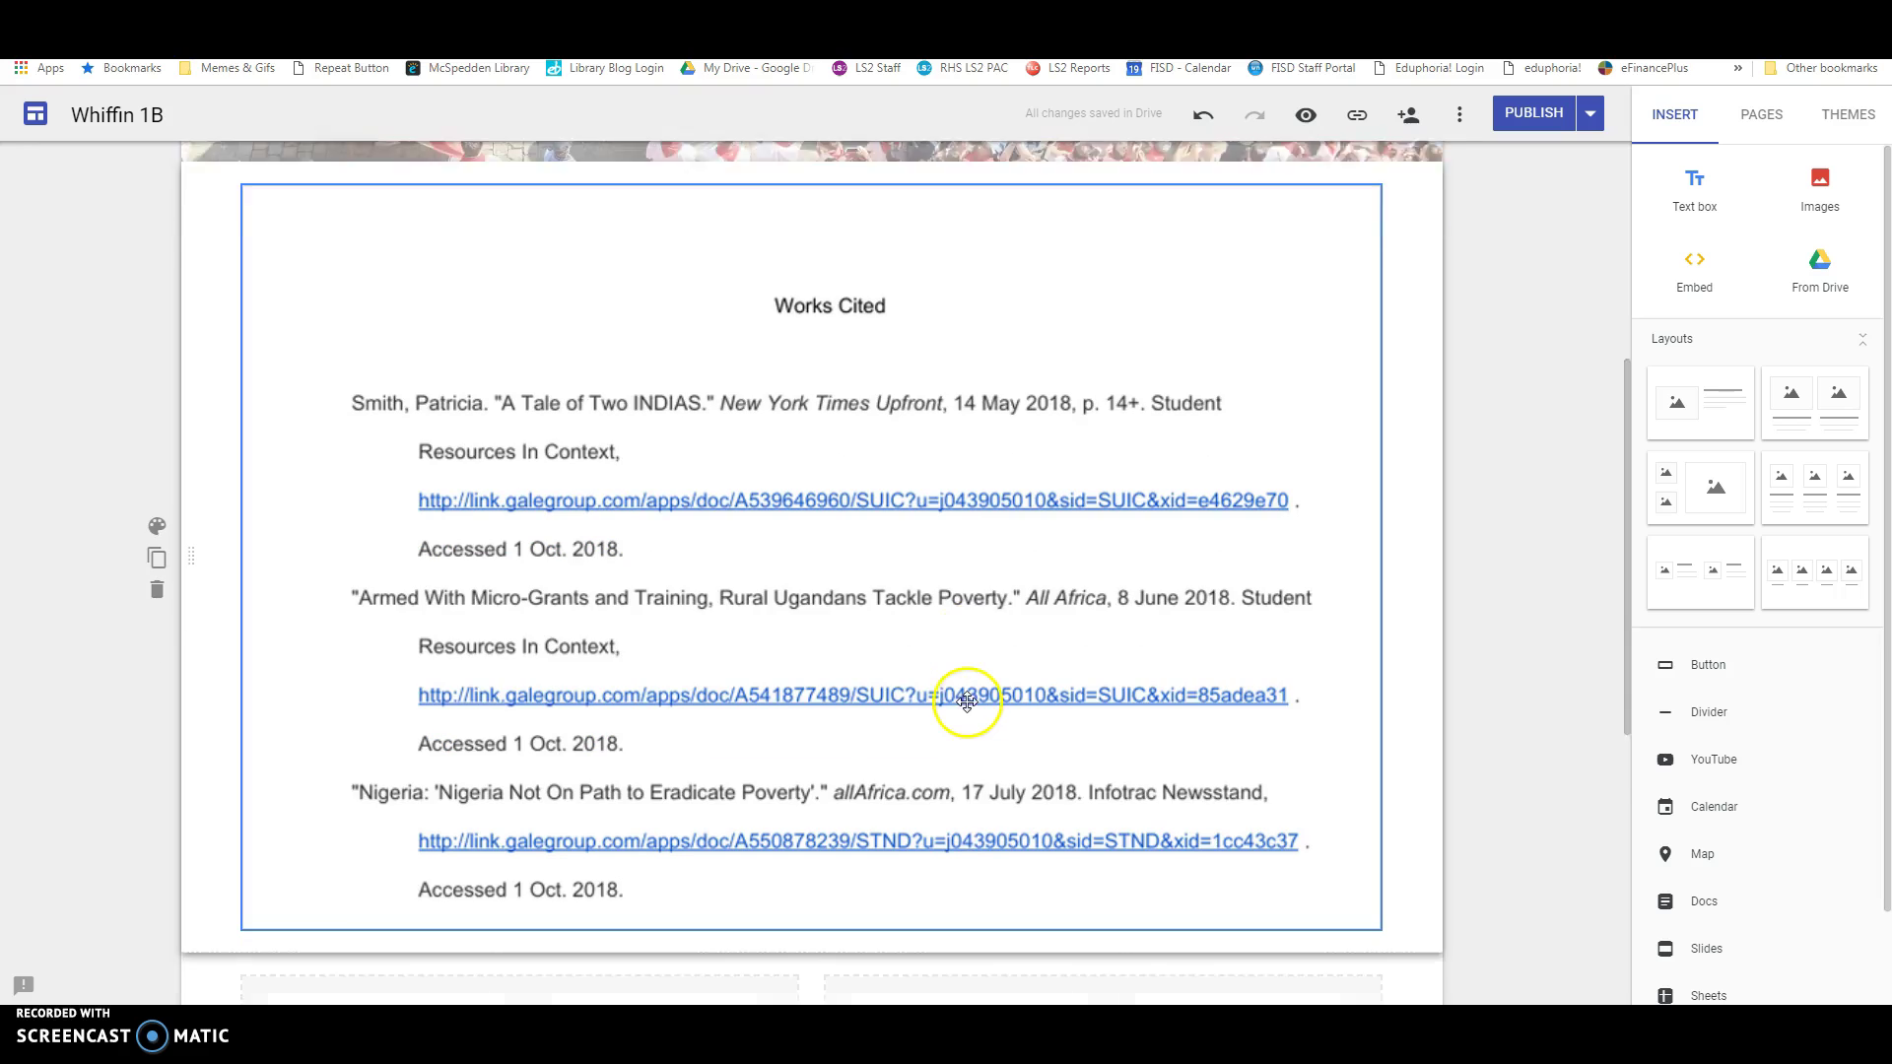
scroll(1076, 710, "down", 2)
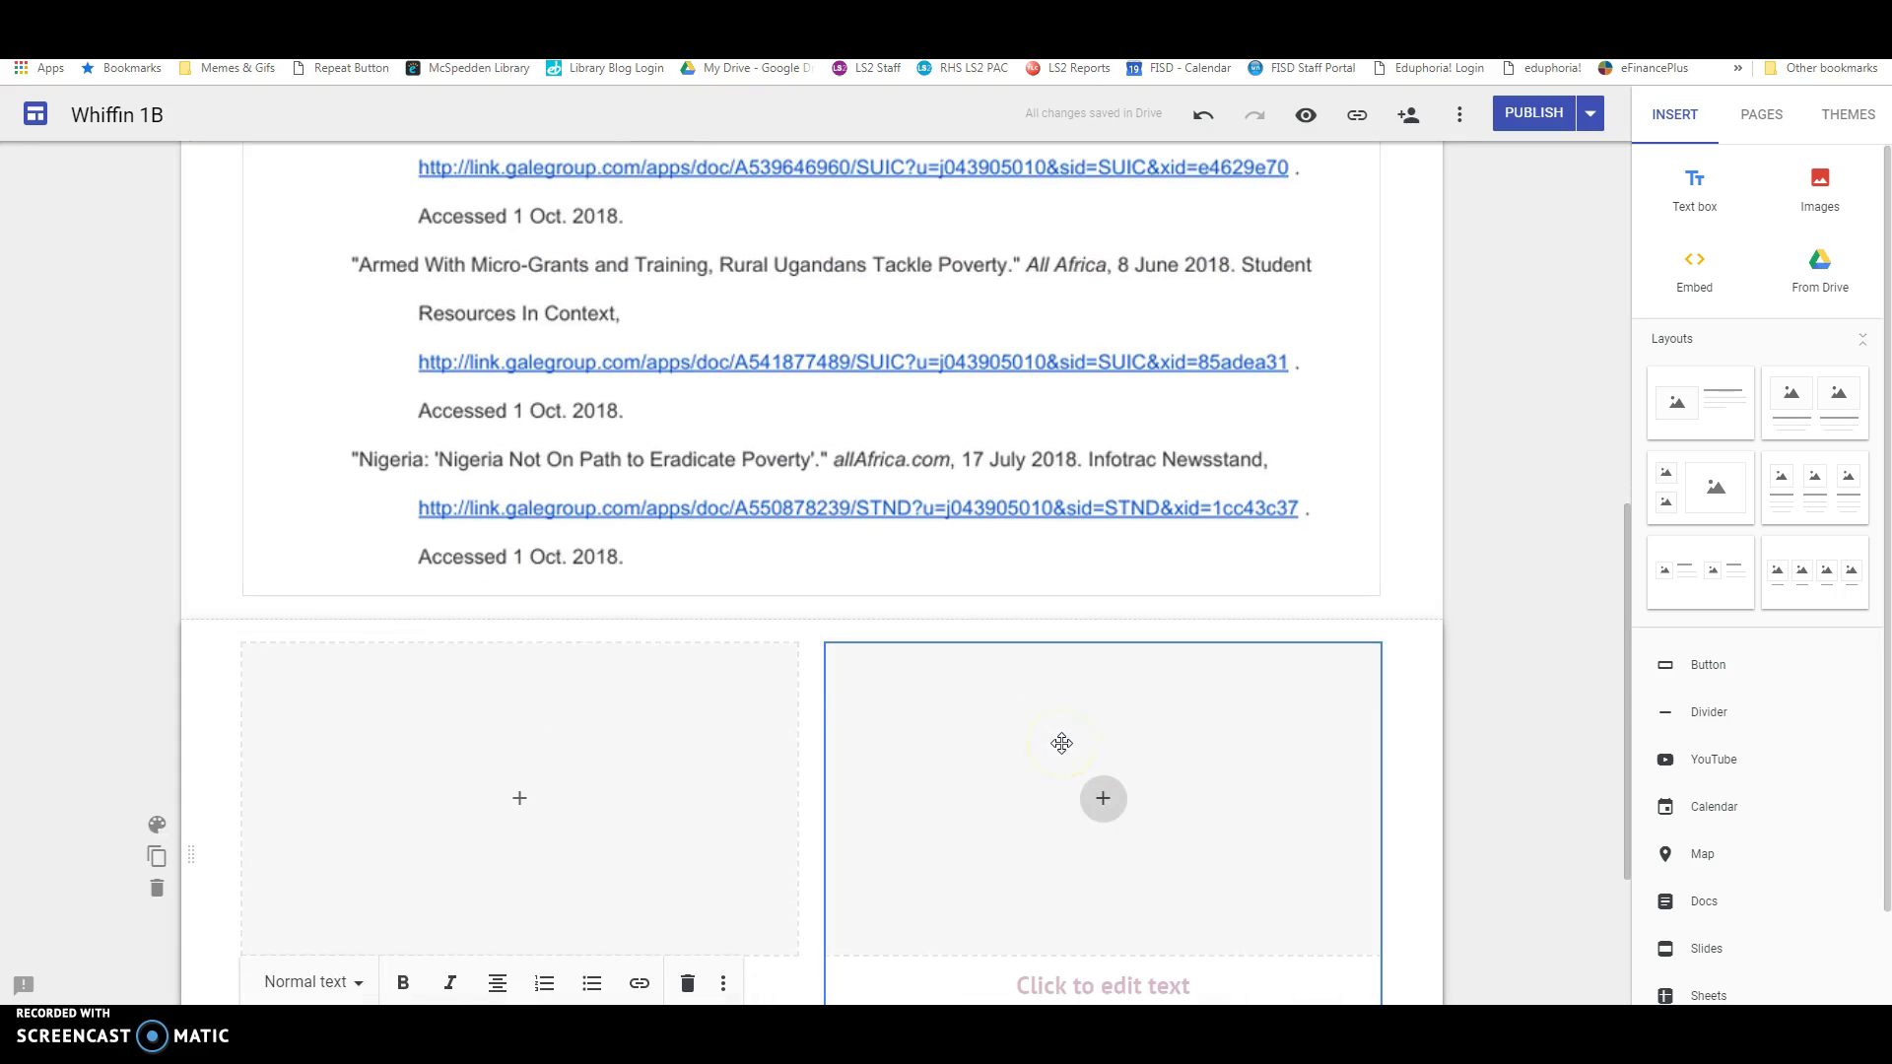
scroll(1064, 741, "up", 4)
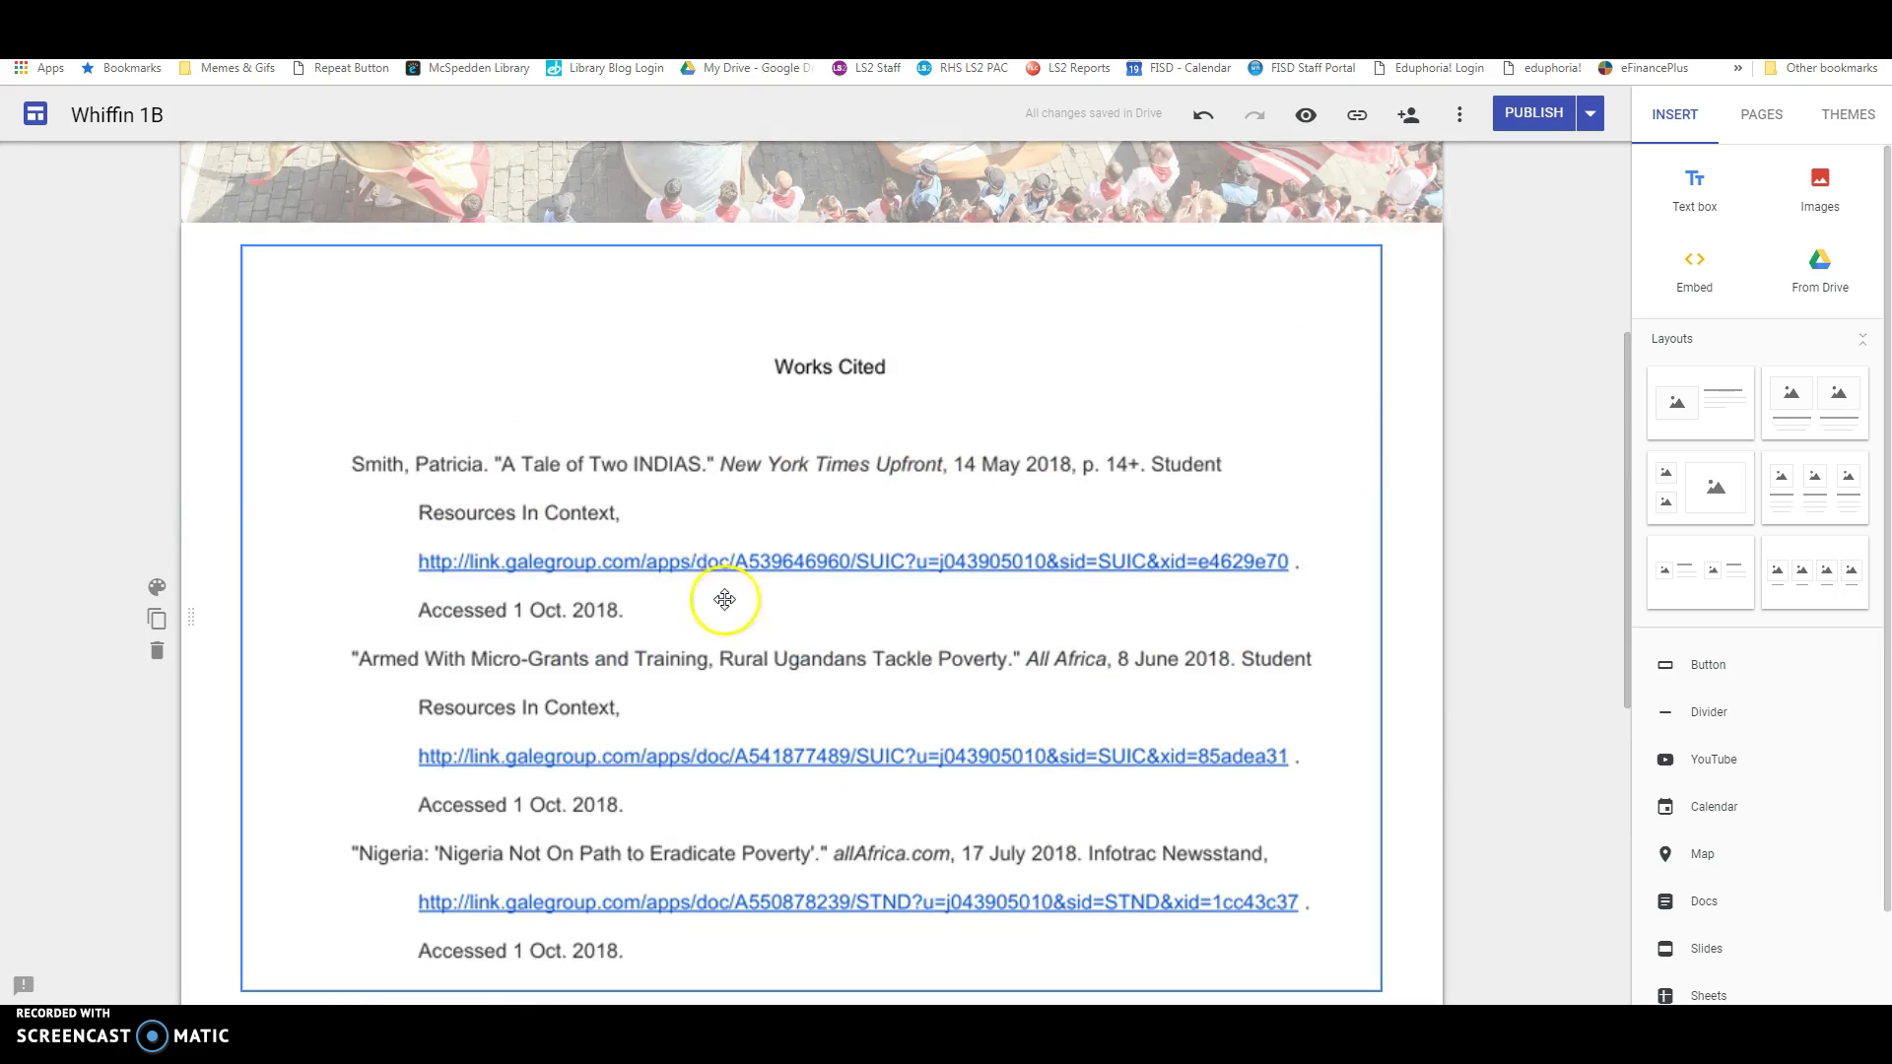
scroll(829, 452, "up", 4)
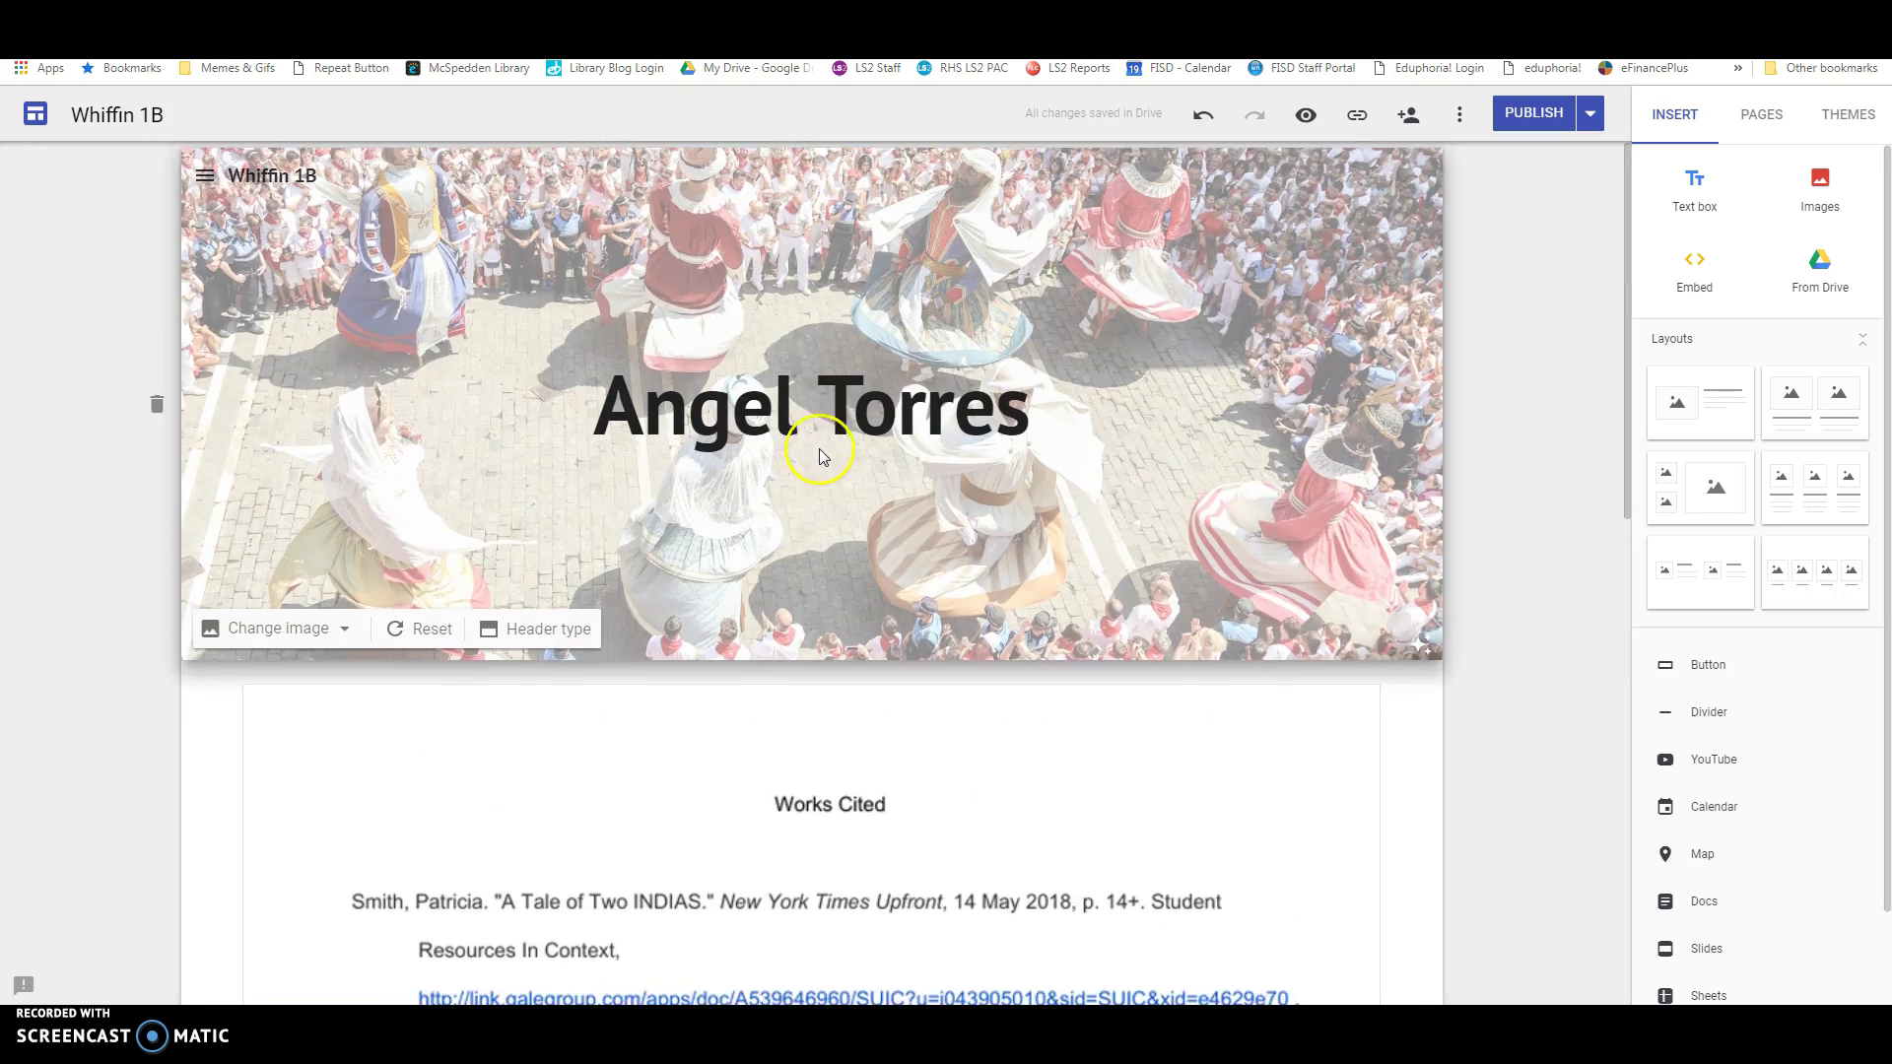
scroll(871, 428, "down", 4)
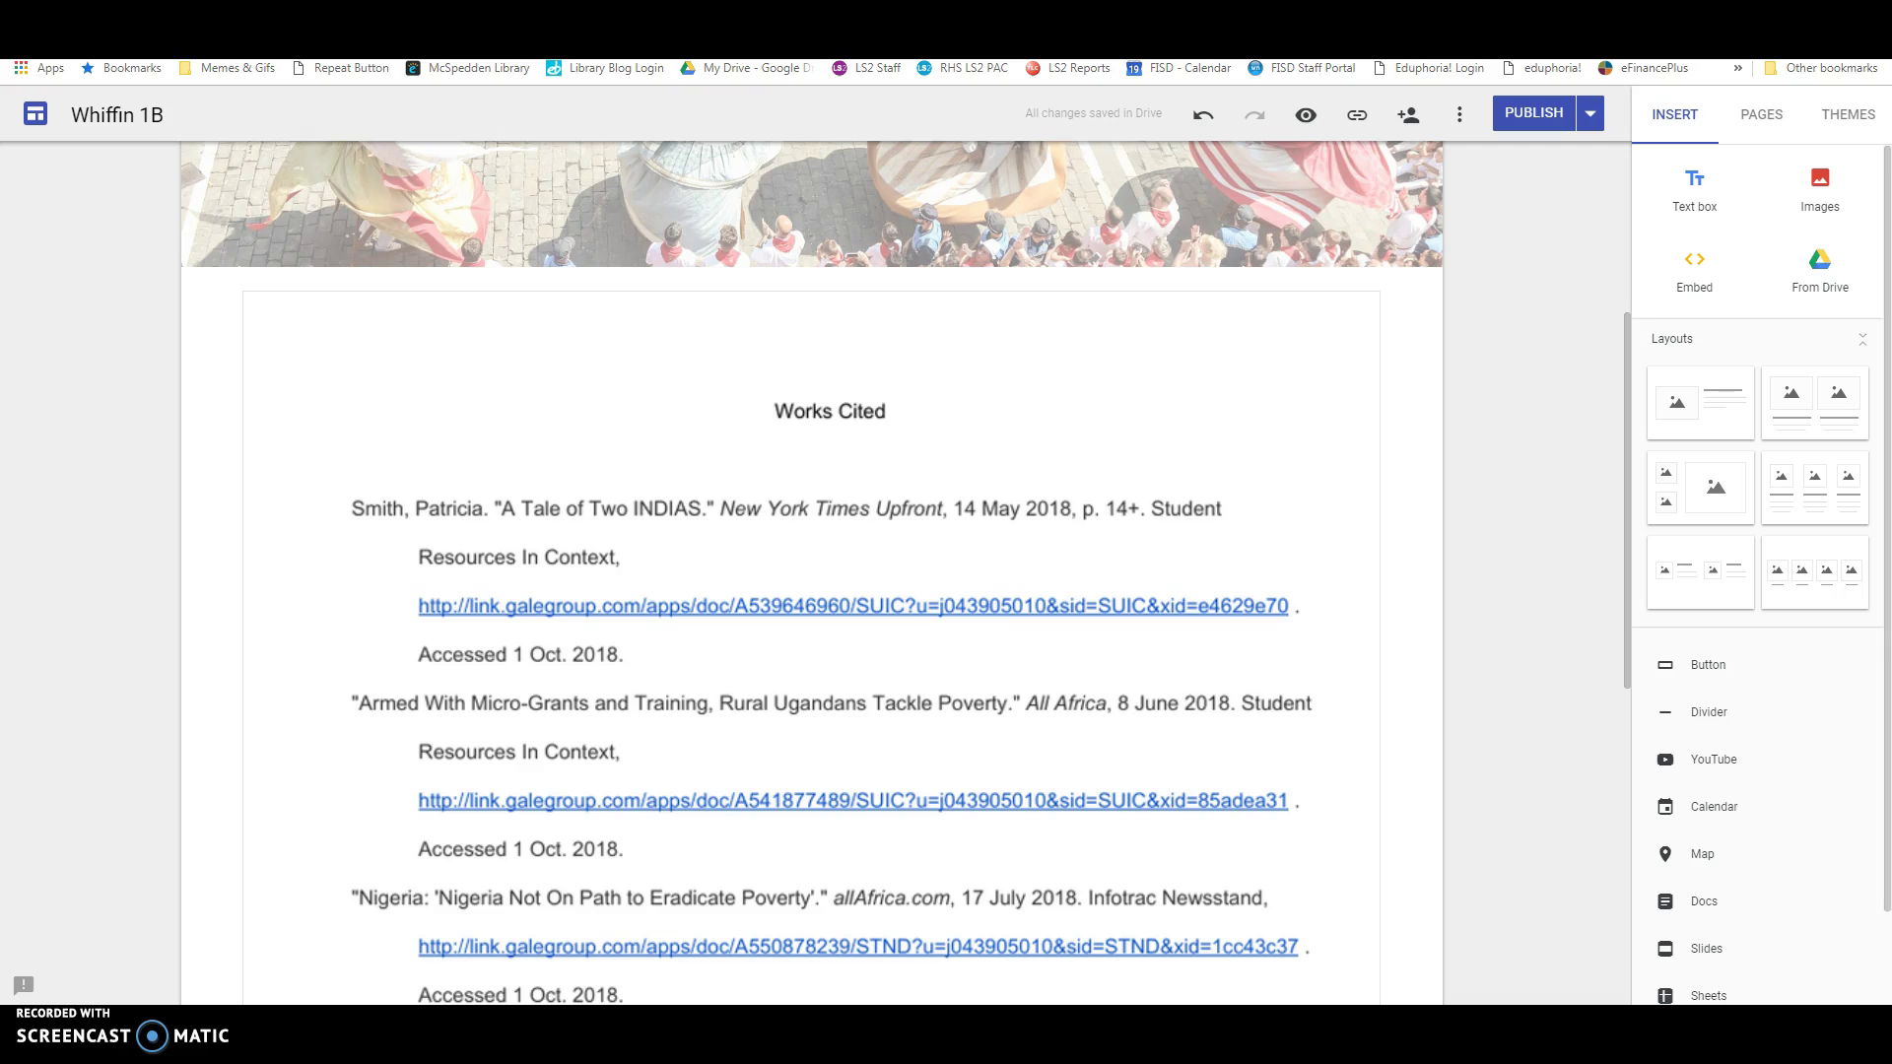
Step: Switch to the MackinVIA resources tab and open Britannica ImageQuest via Open Now
key("ctrl+Tab")
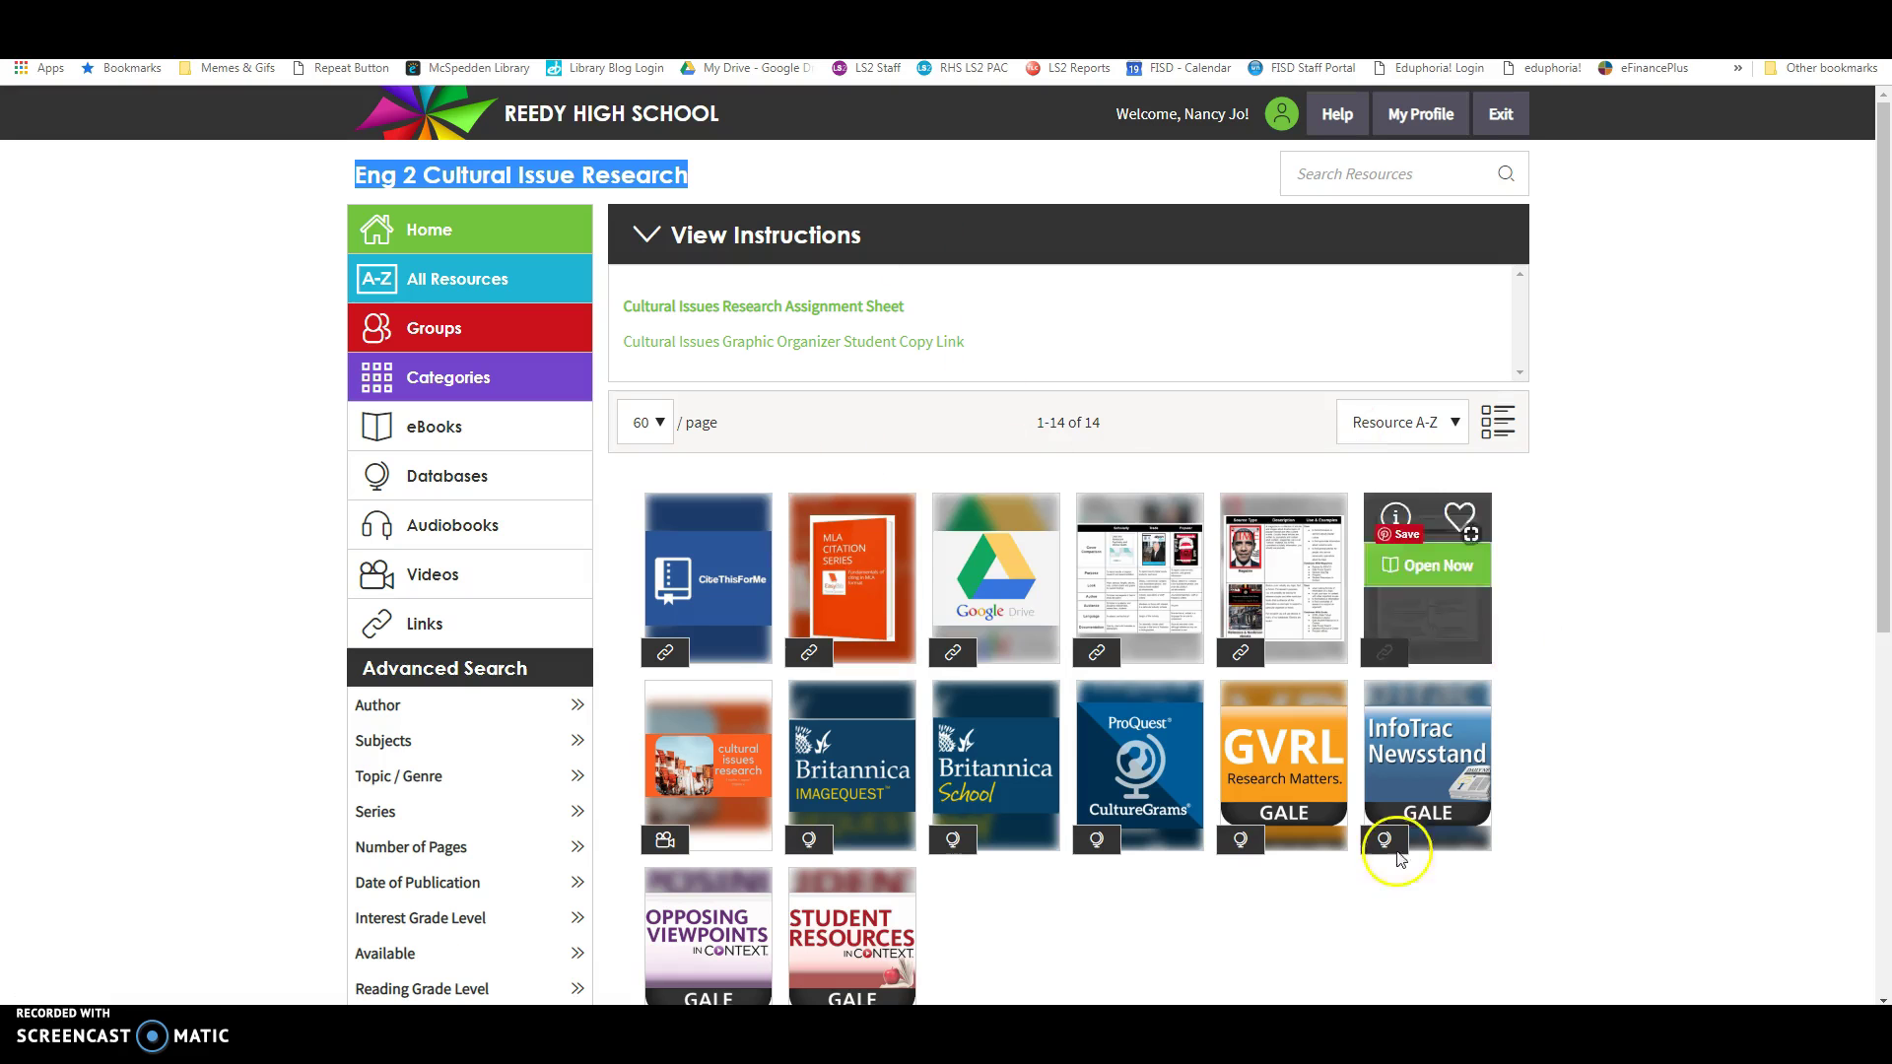
scroll(1513, 976, "down", 2)
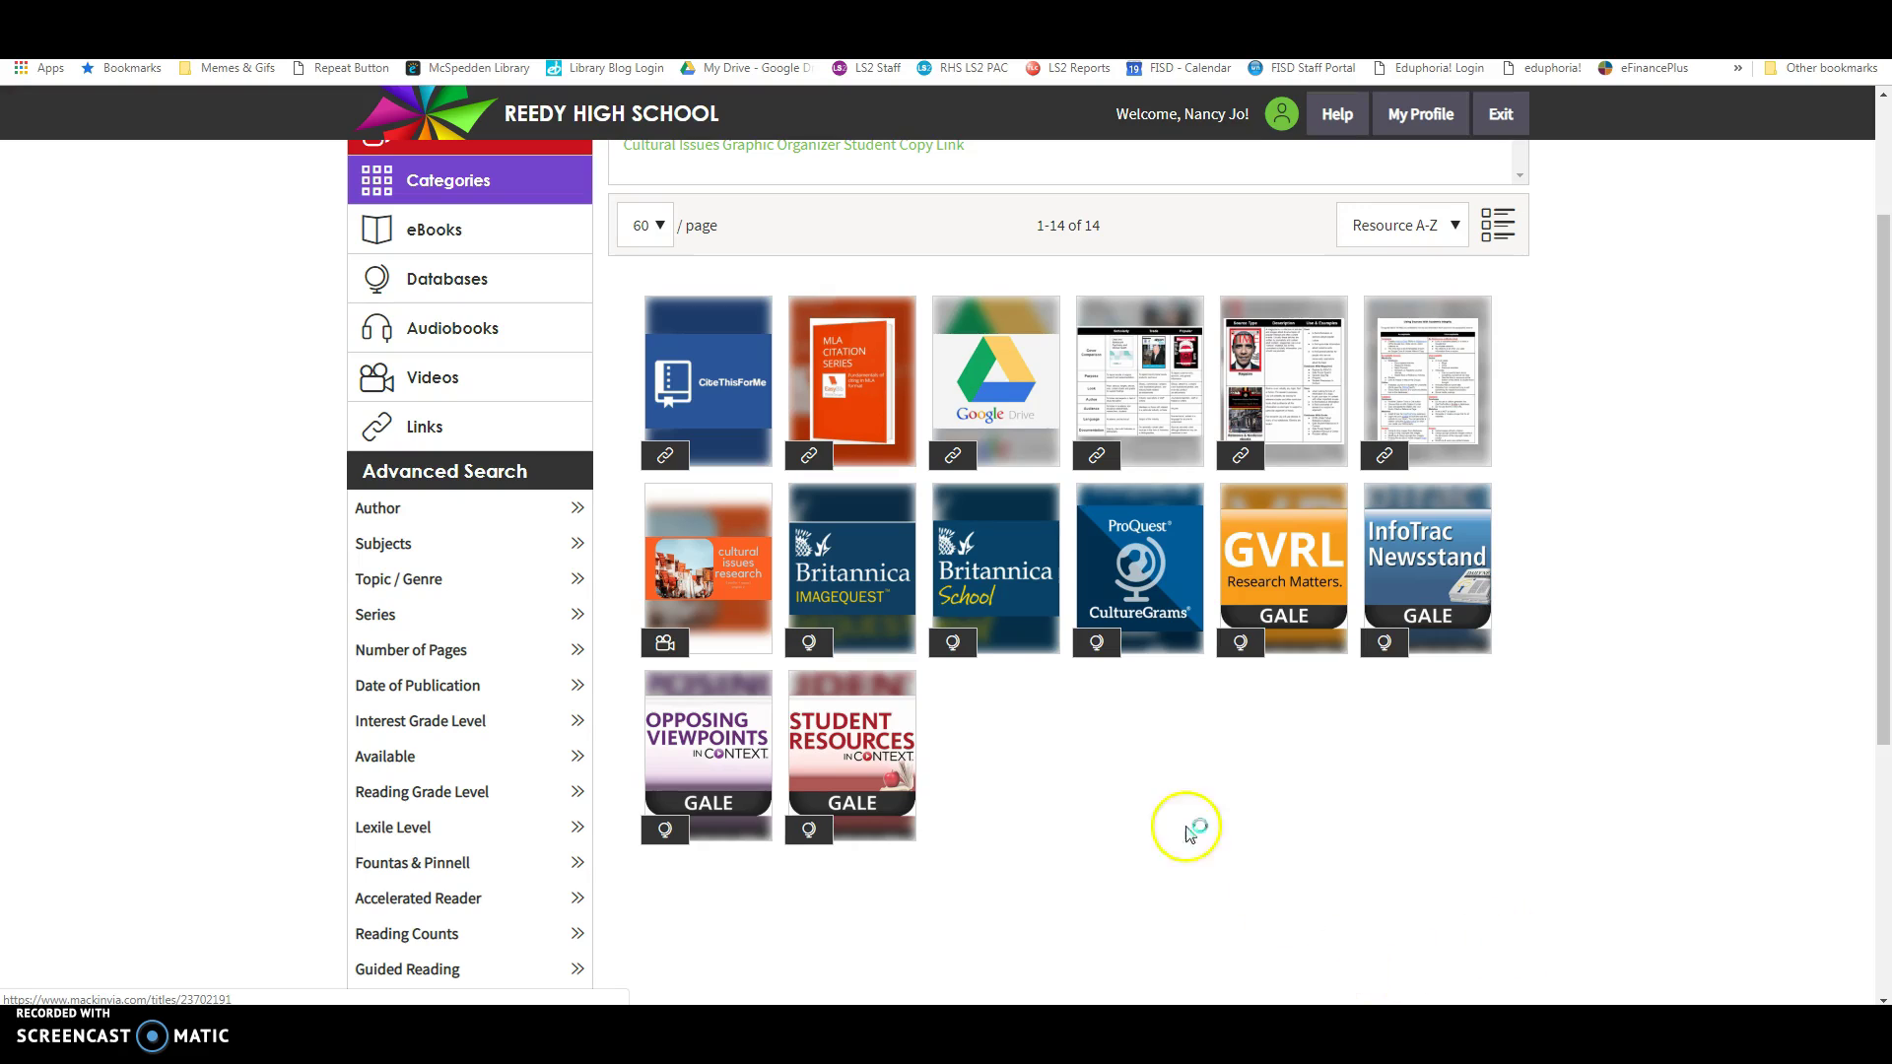
mouse_move(857, 611)
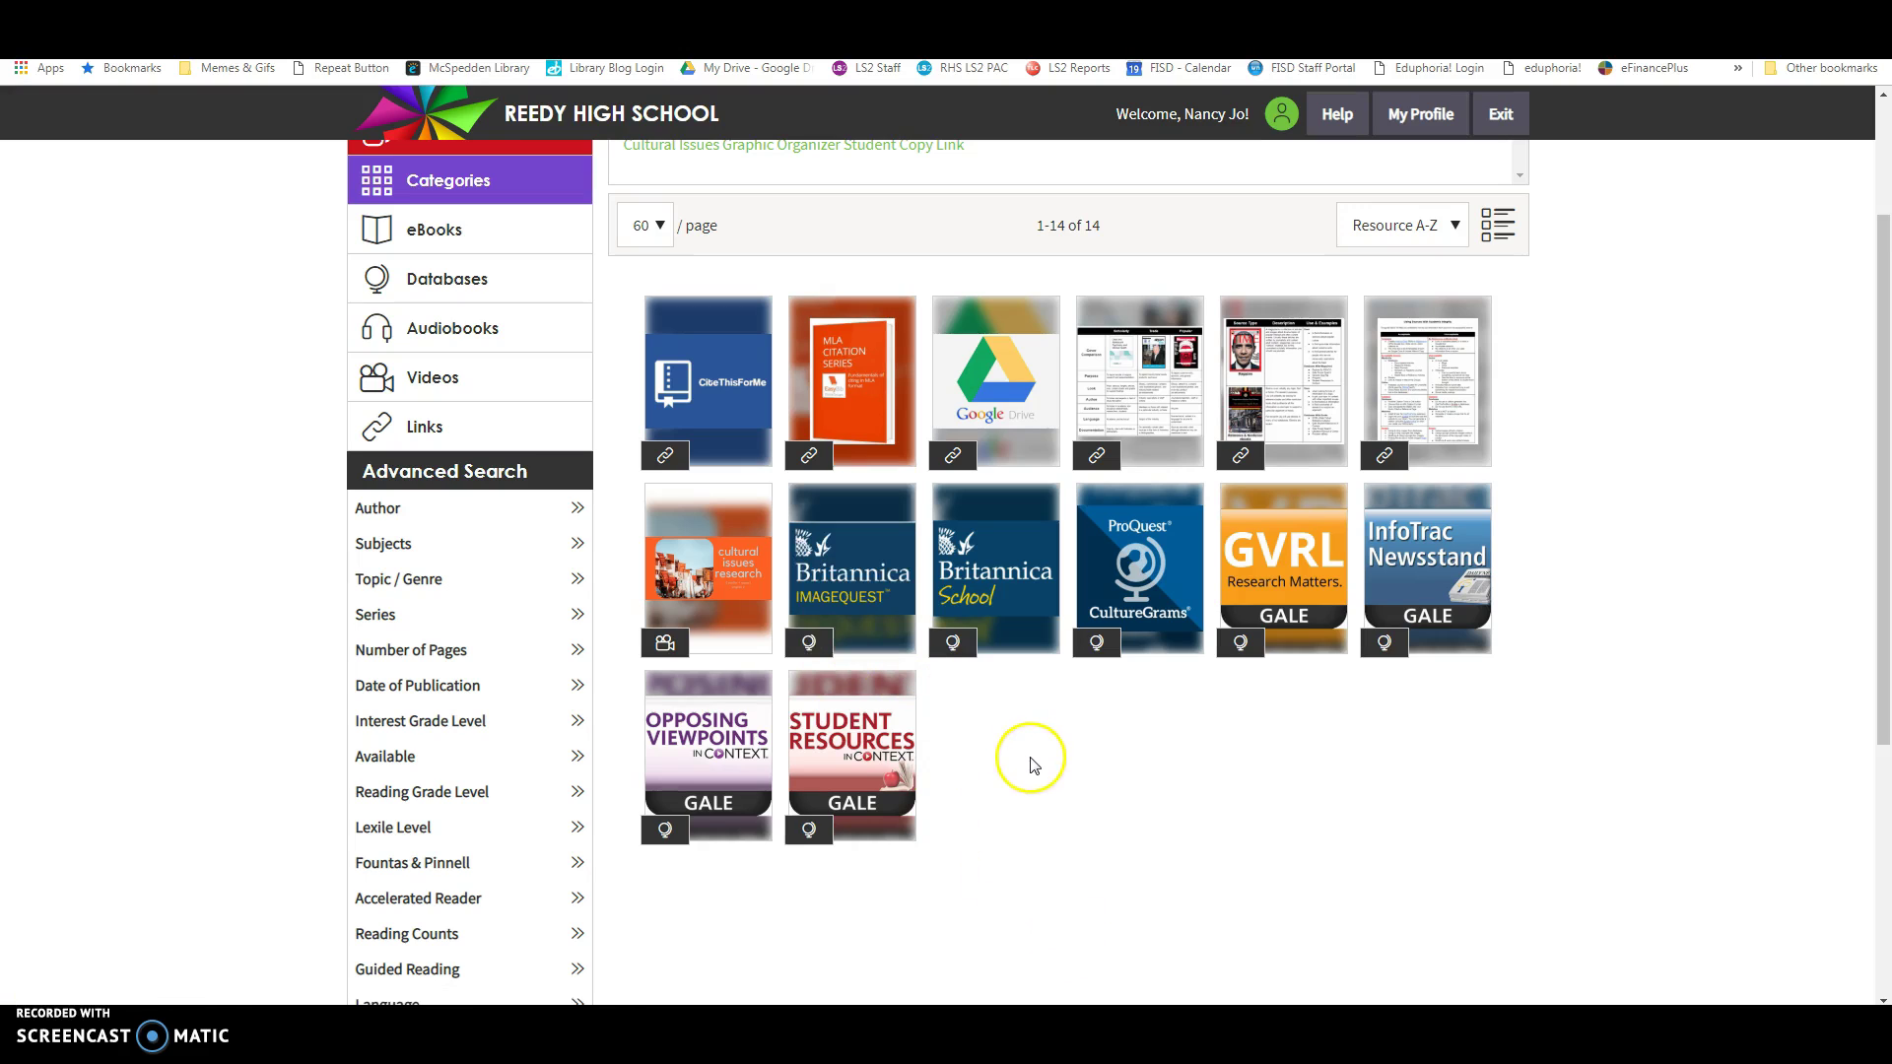
left_click(848, 554)
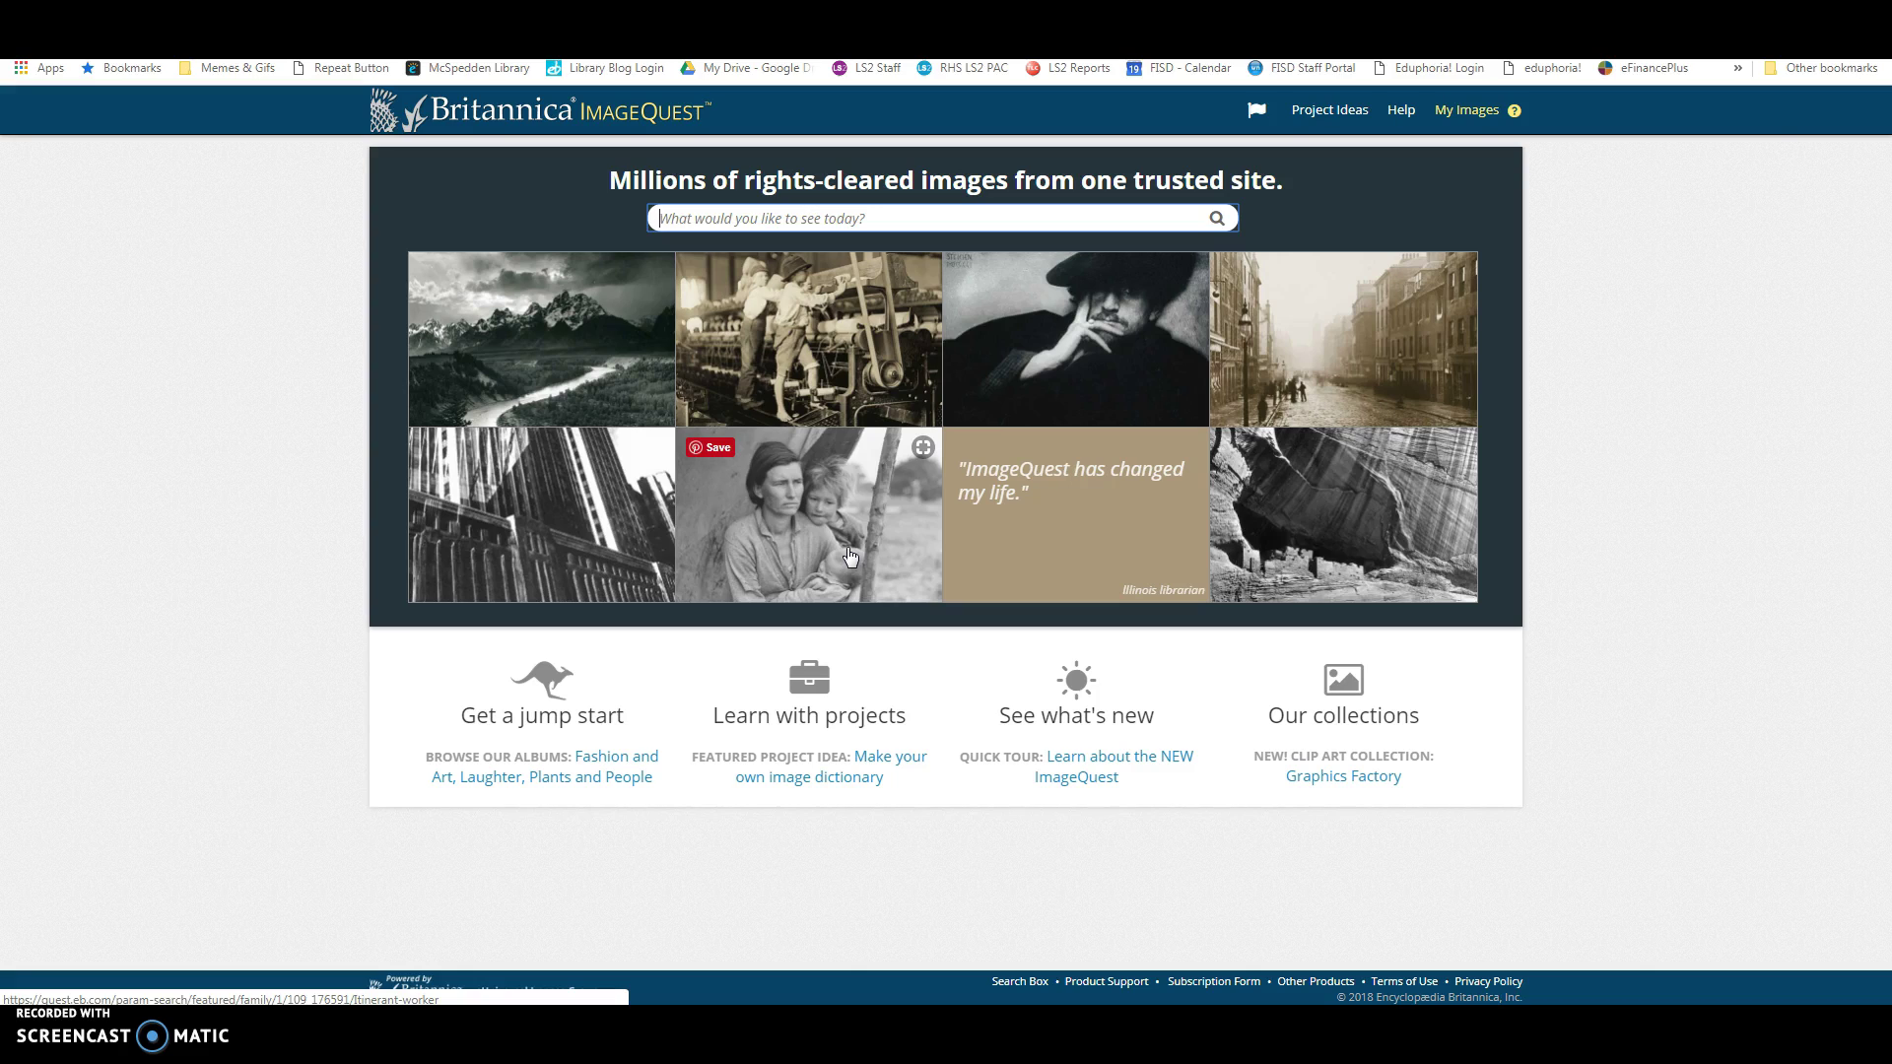
Step: Search ImageQuest for 'uganda and poverty' and scroll through the 222 image results
left_click(887, 220)
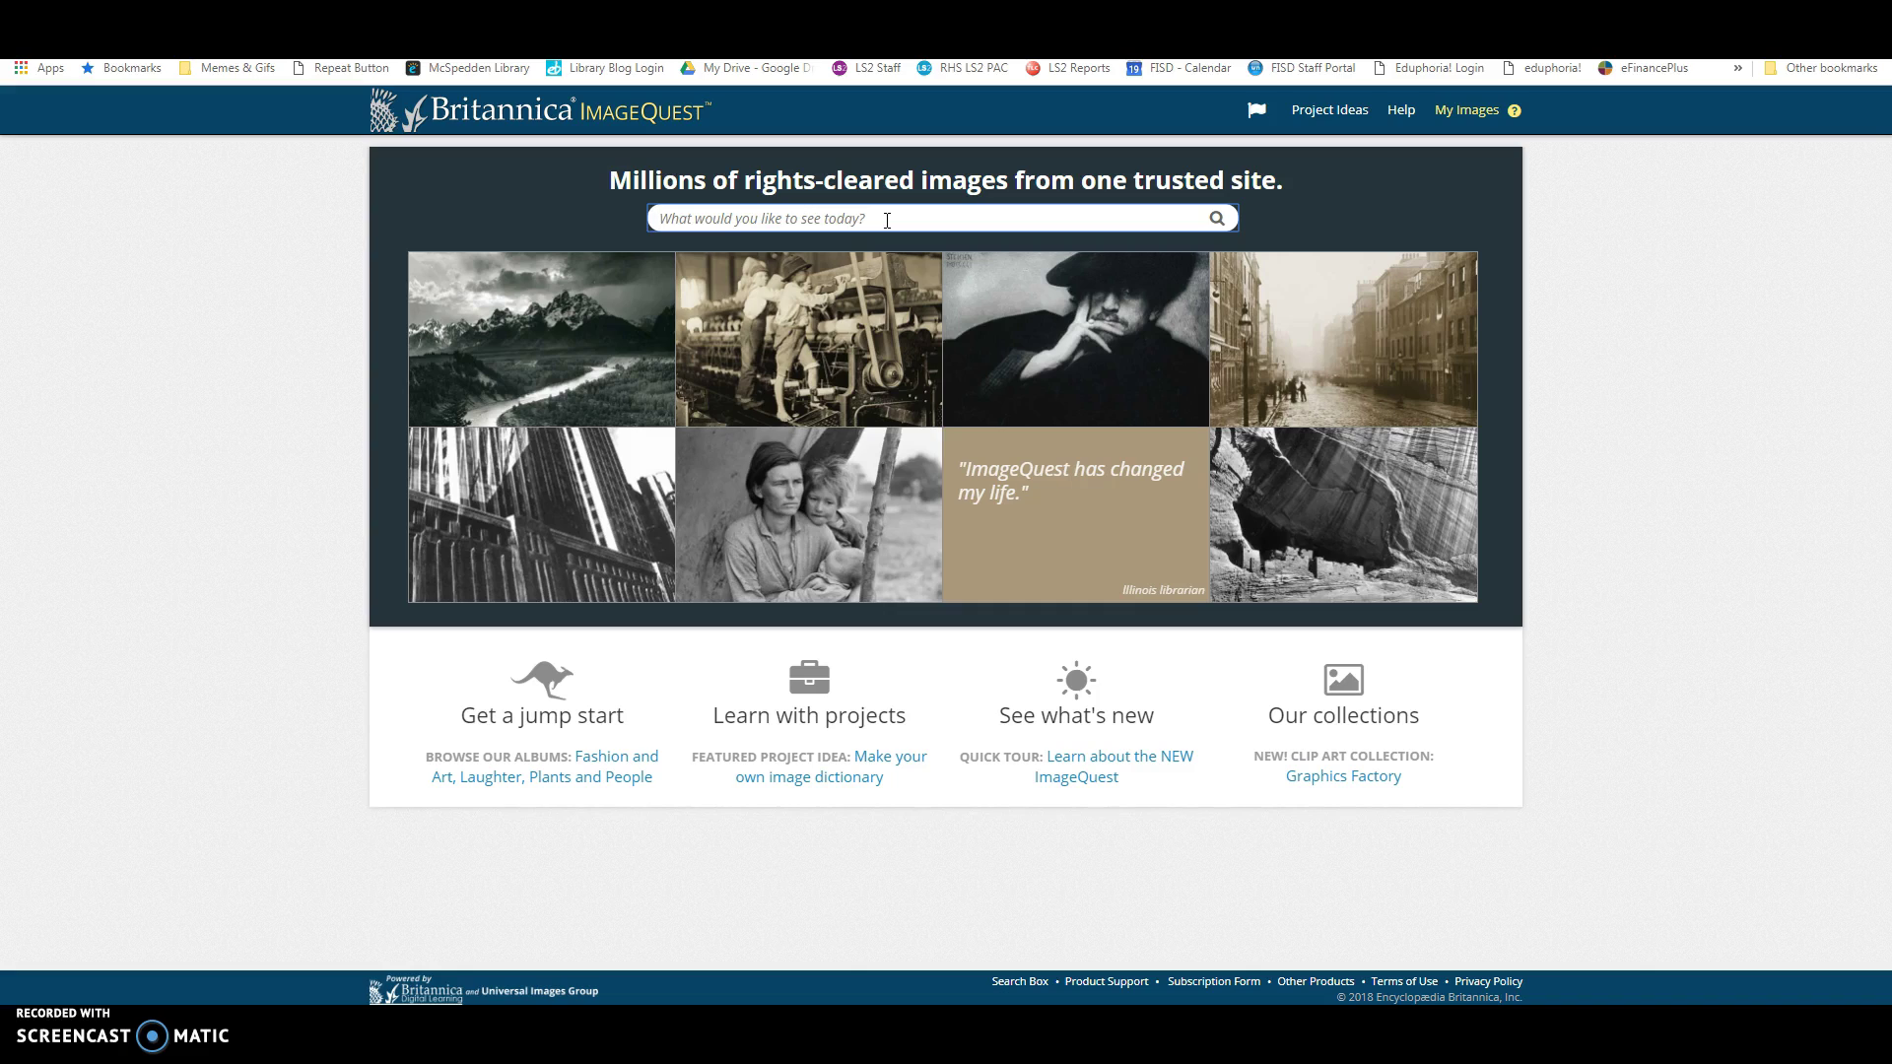
type("uganda a")
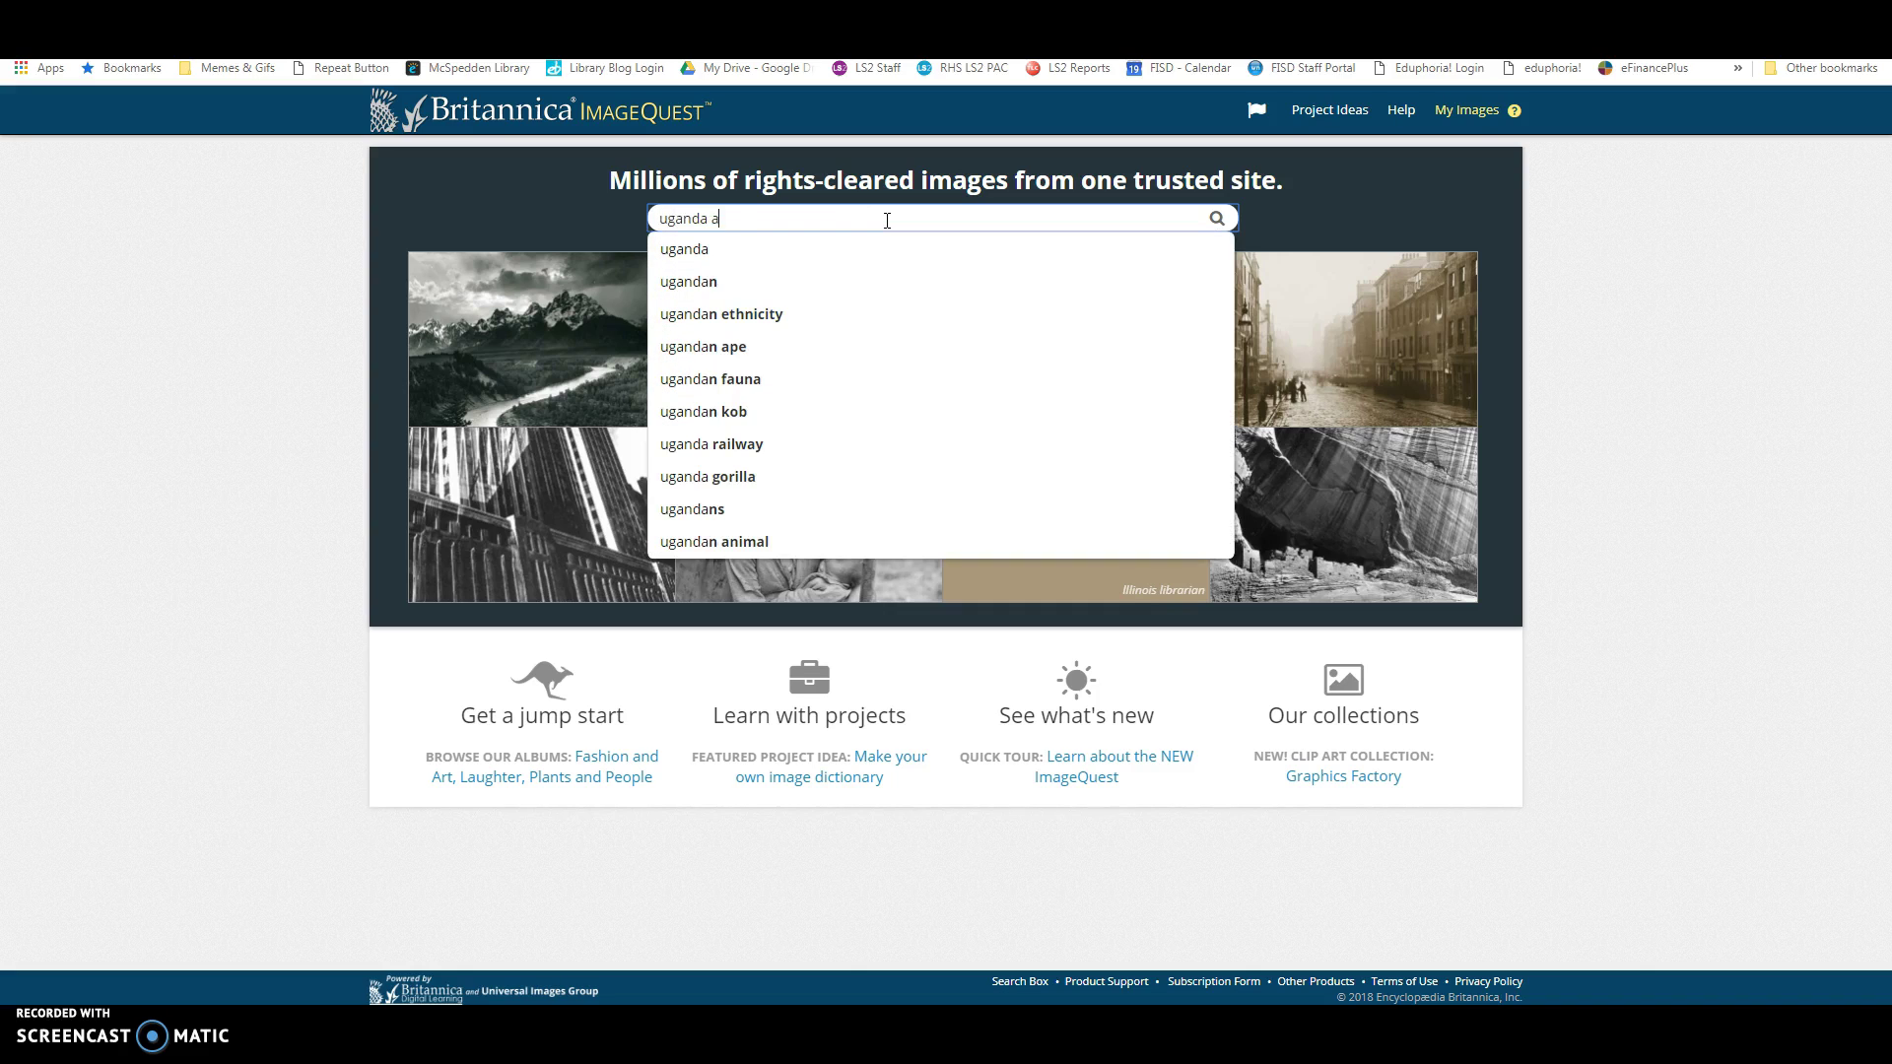
type("nd povert")
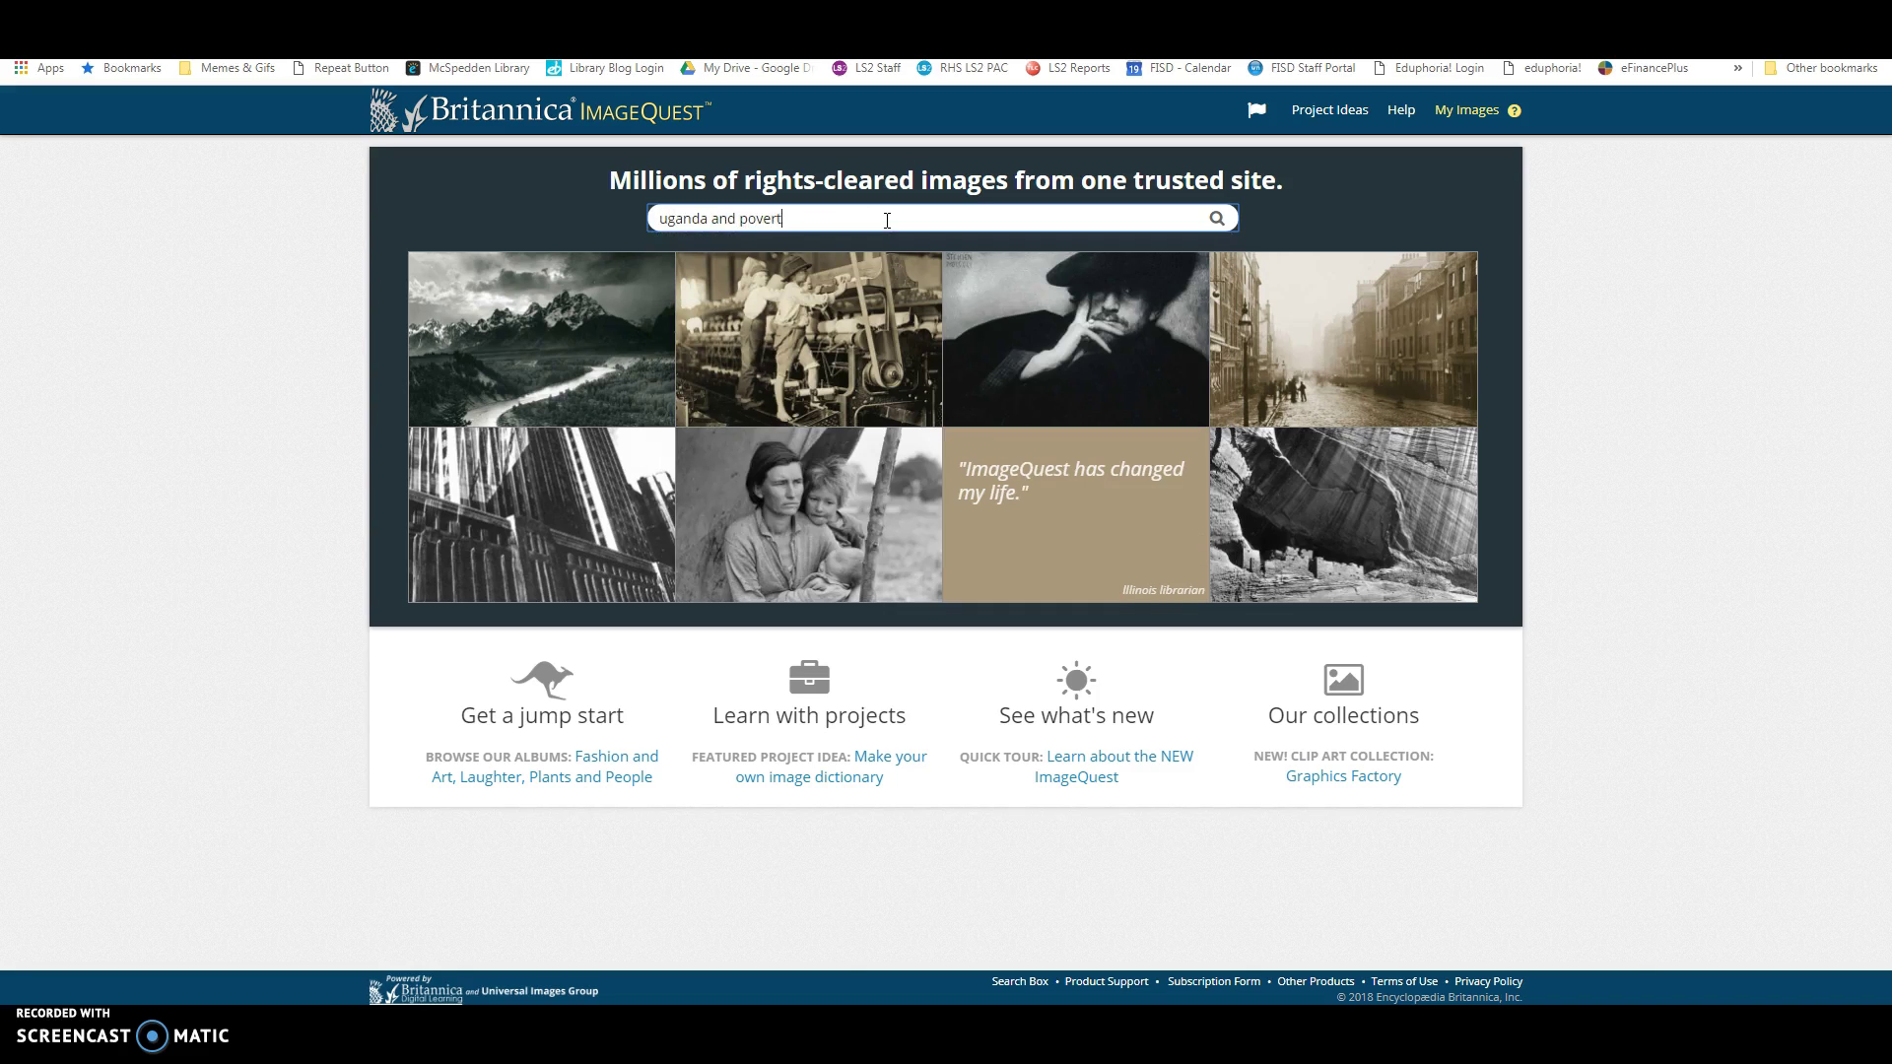
type("y")
key("Return")
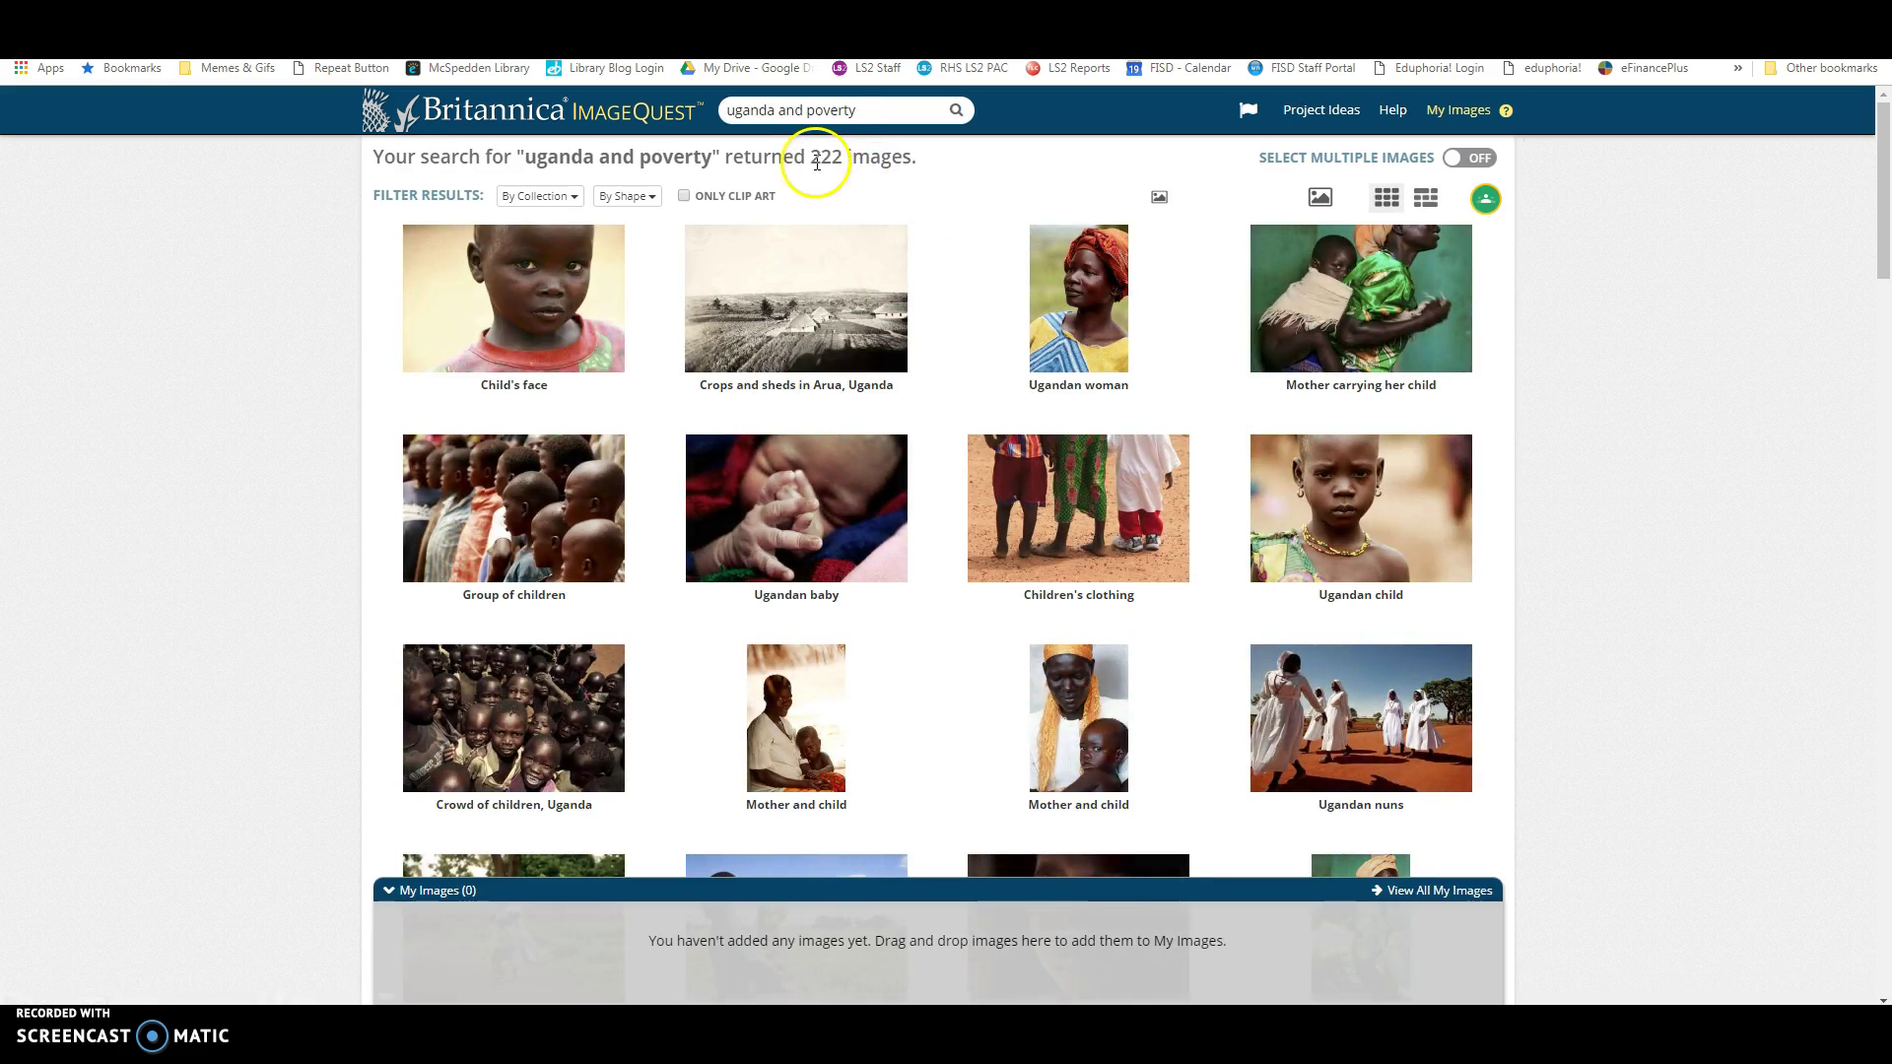
scroll(1122, 477, "down", 10)
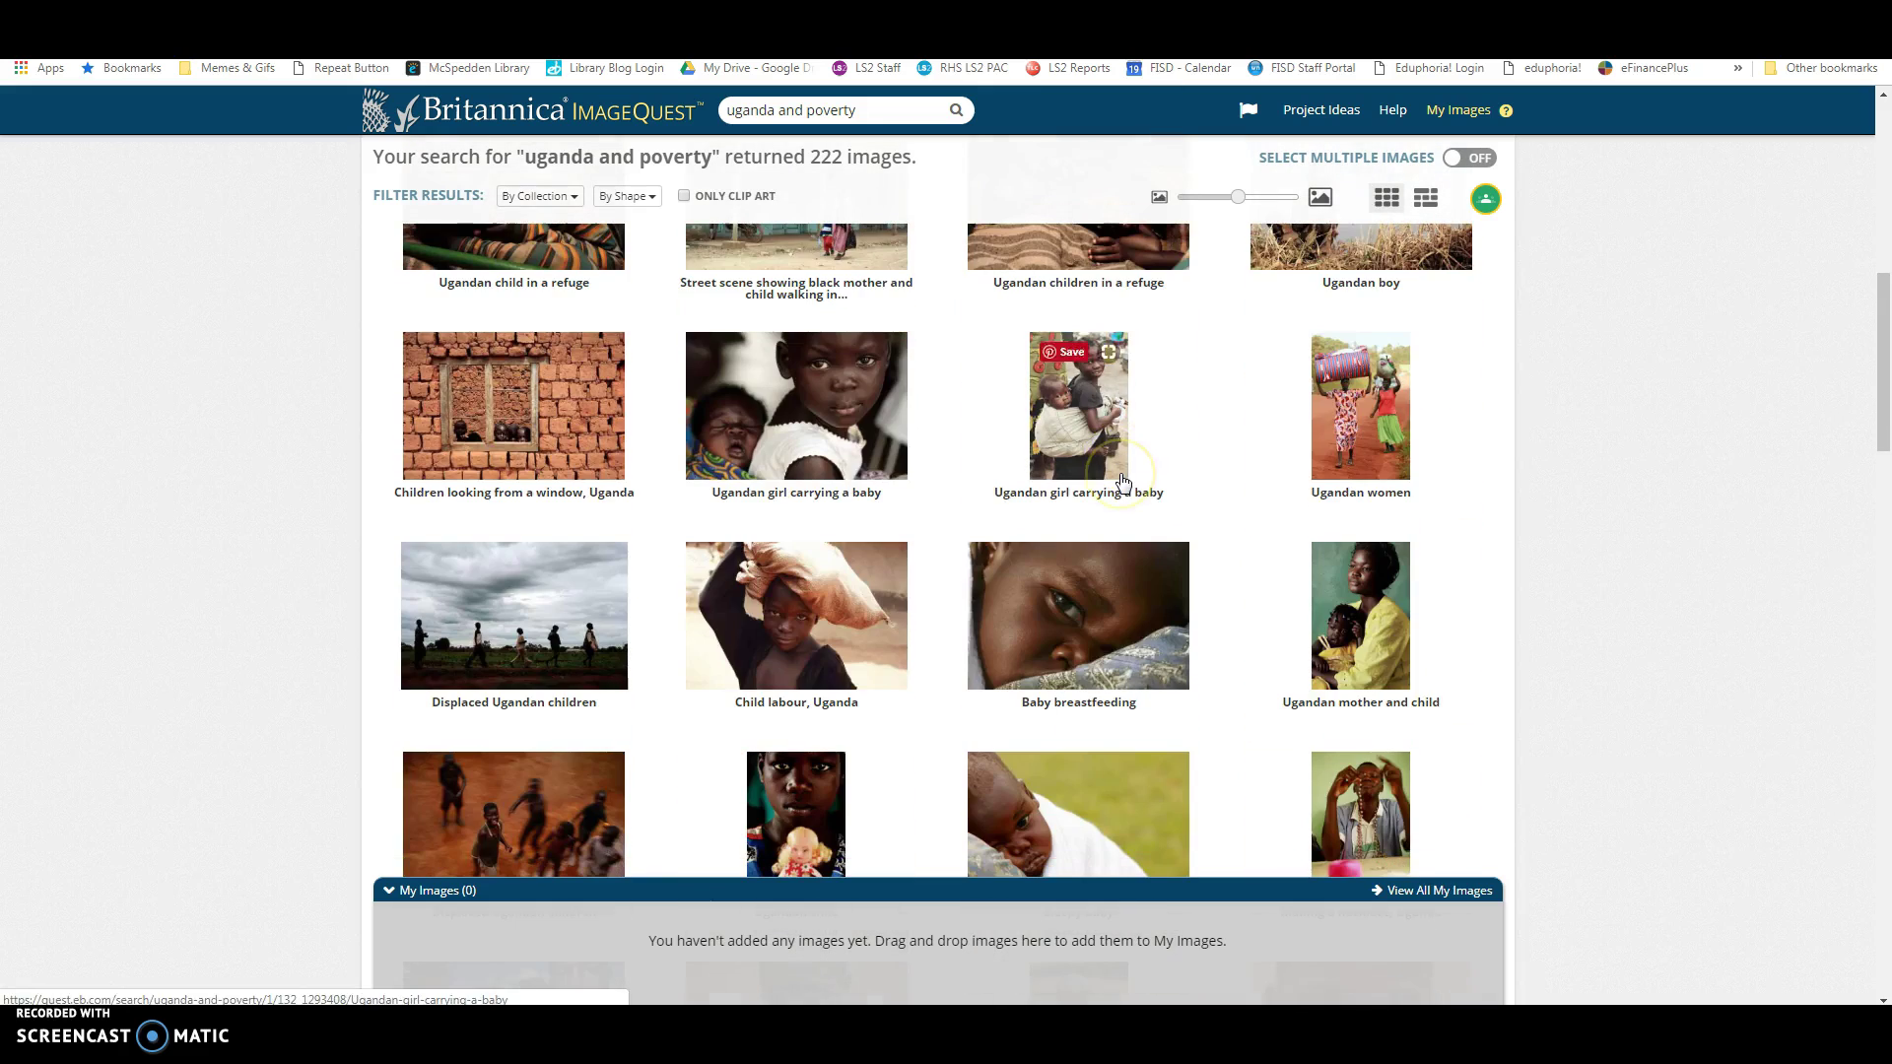
scroll(1121, 480, "down", 4)
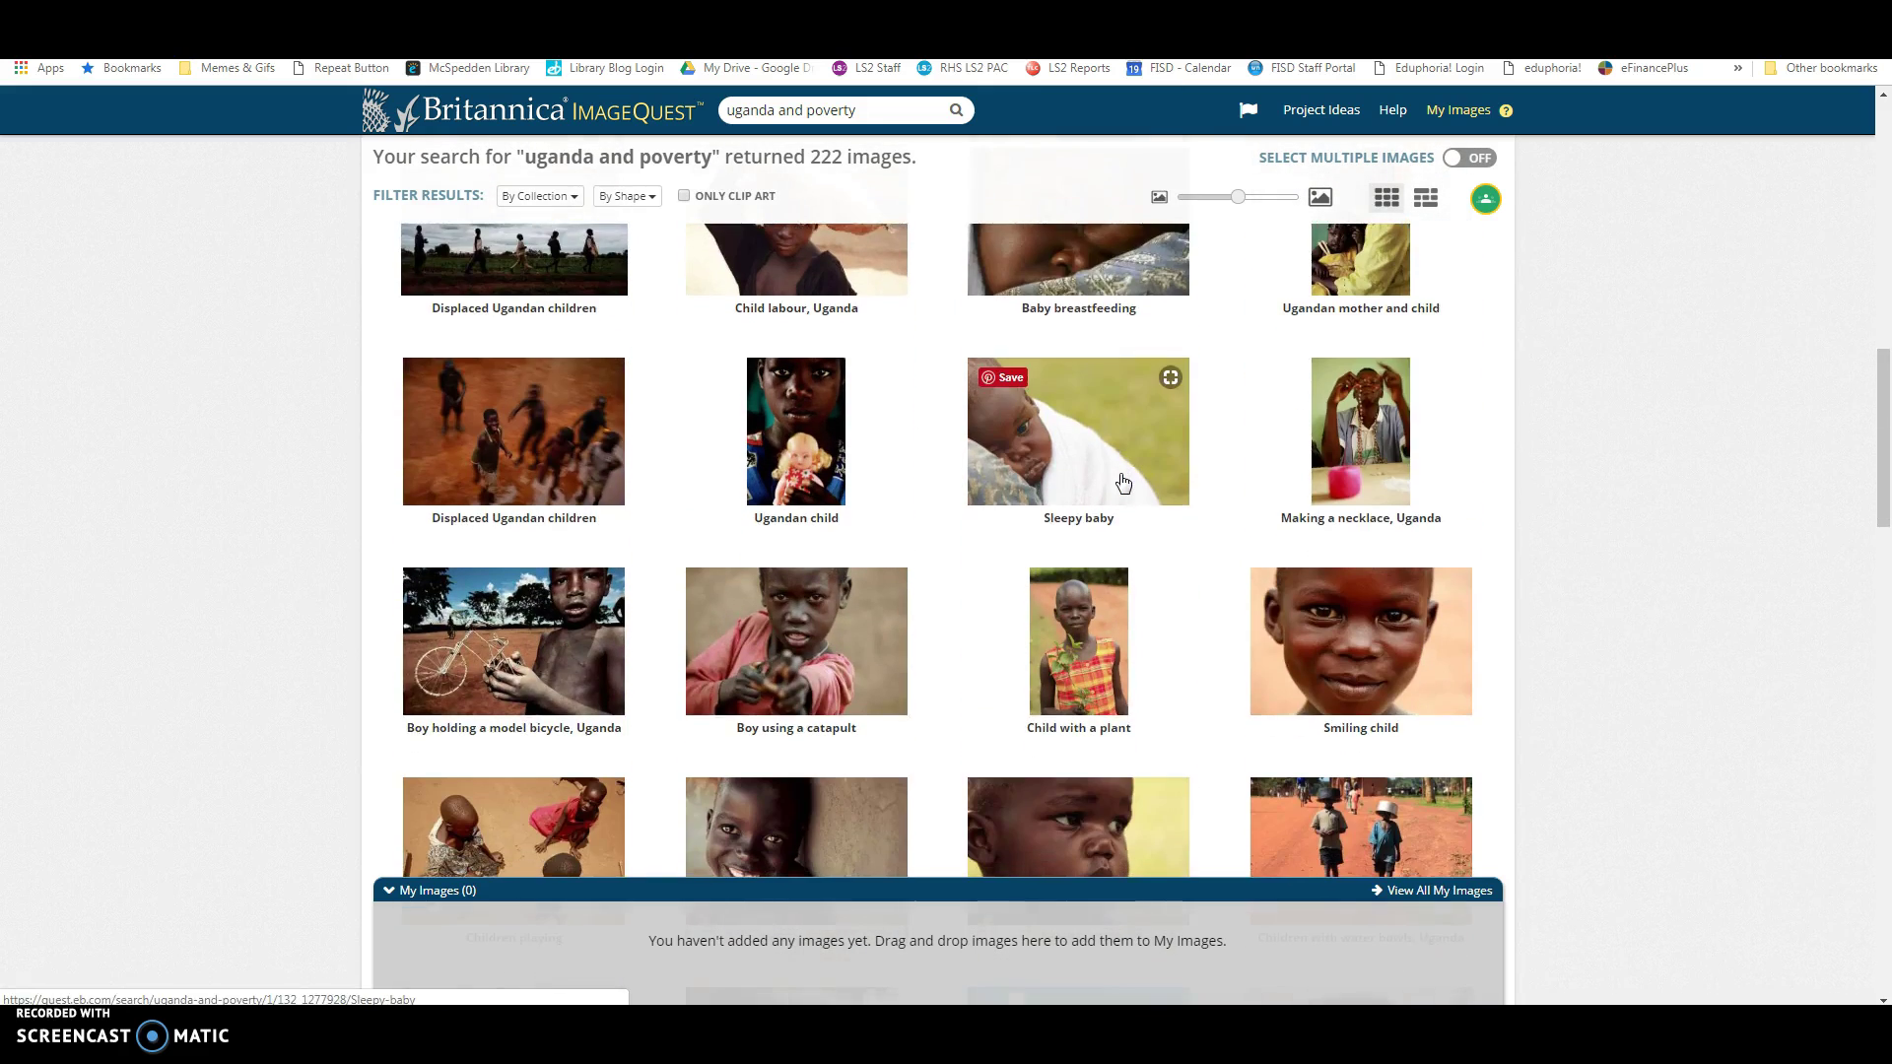
scroll(1122, 480, "down", 4)
scroll(1122, 480, "down", 7)
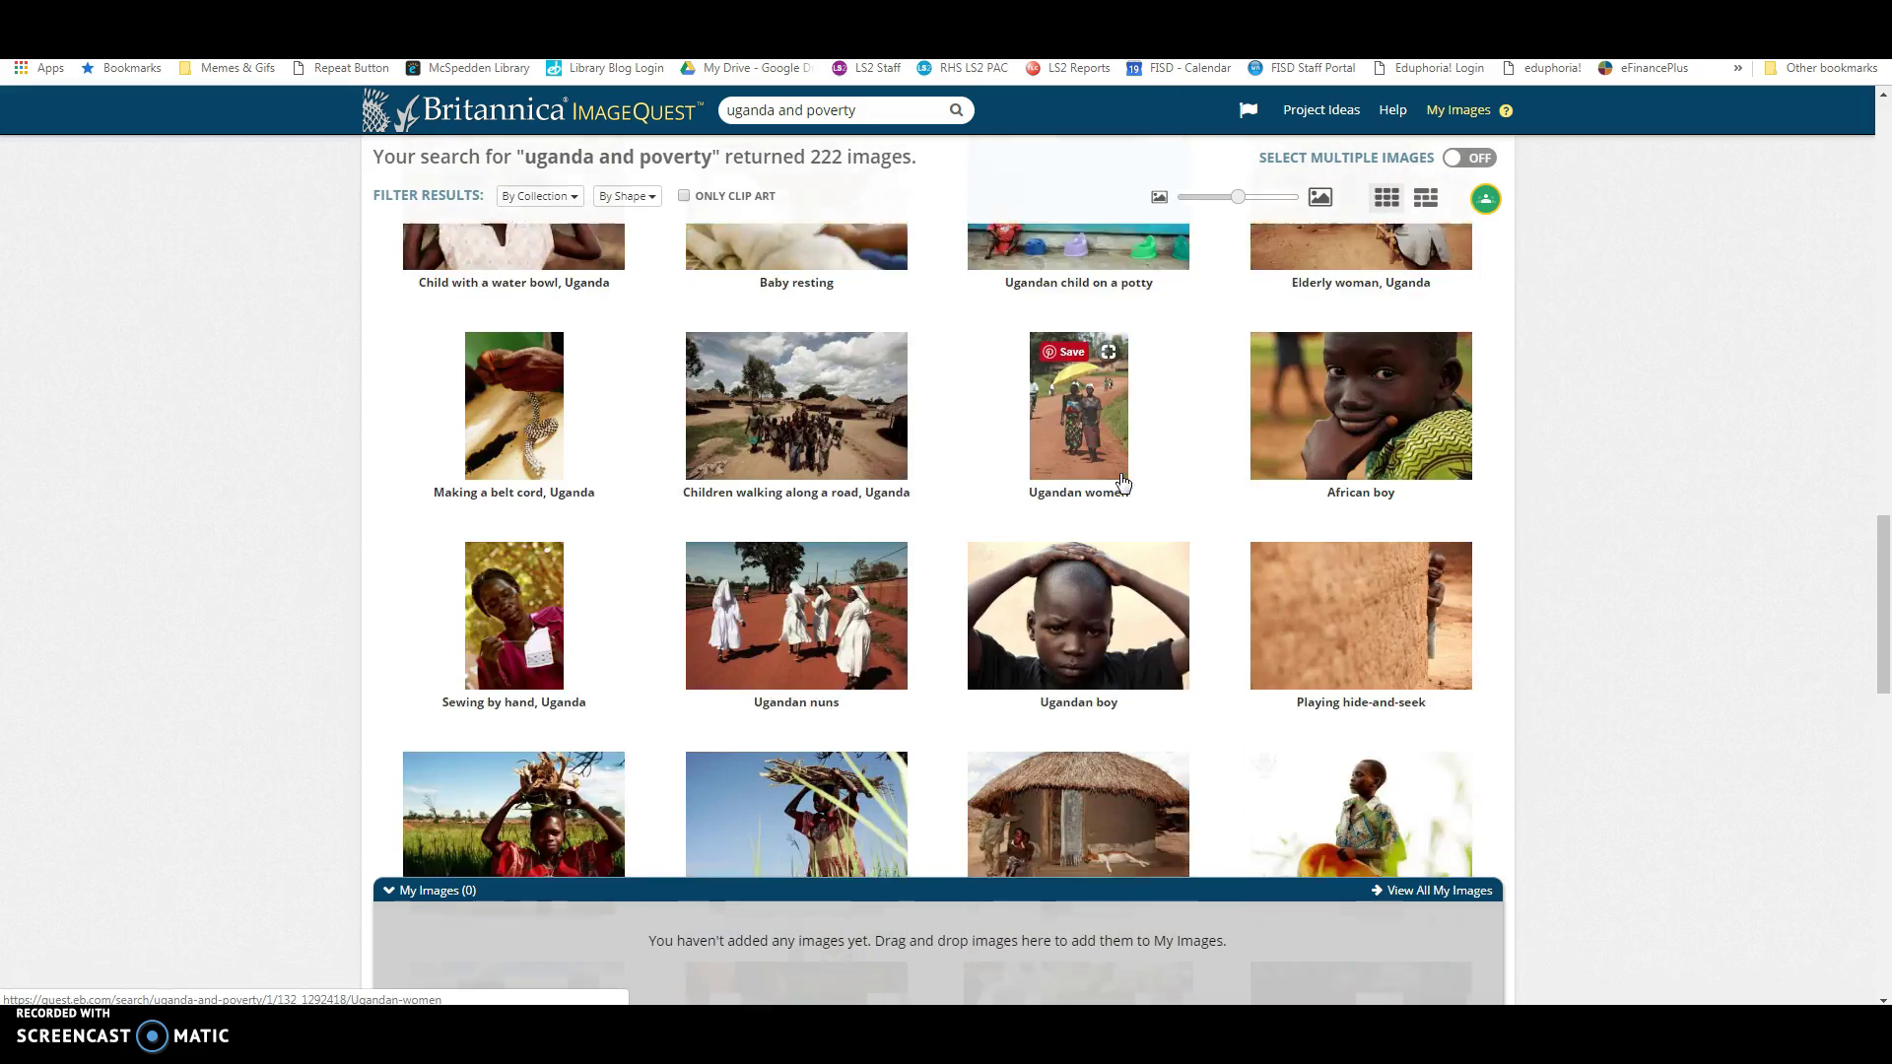
scroll(1122, 480, "down", 4)
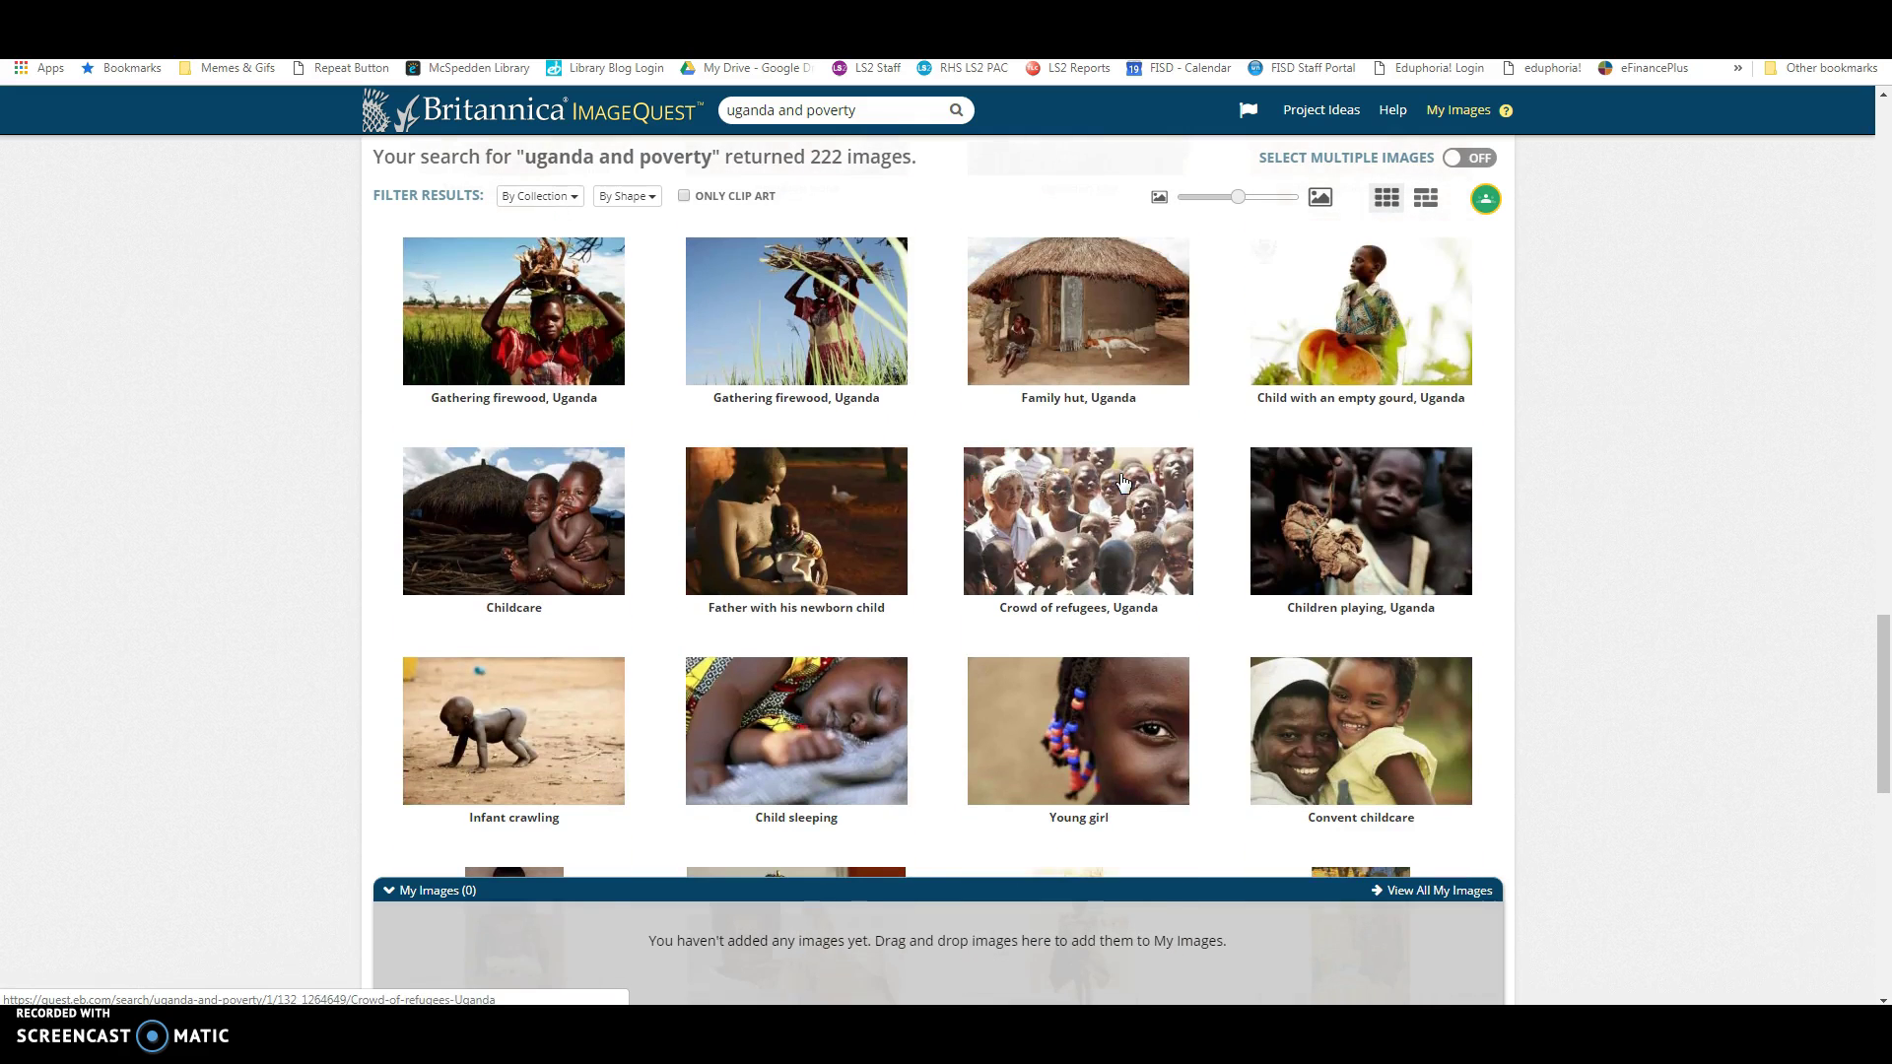
scroll(1122, 480, "down", 3)
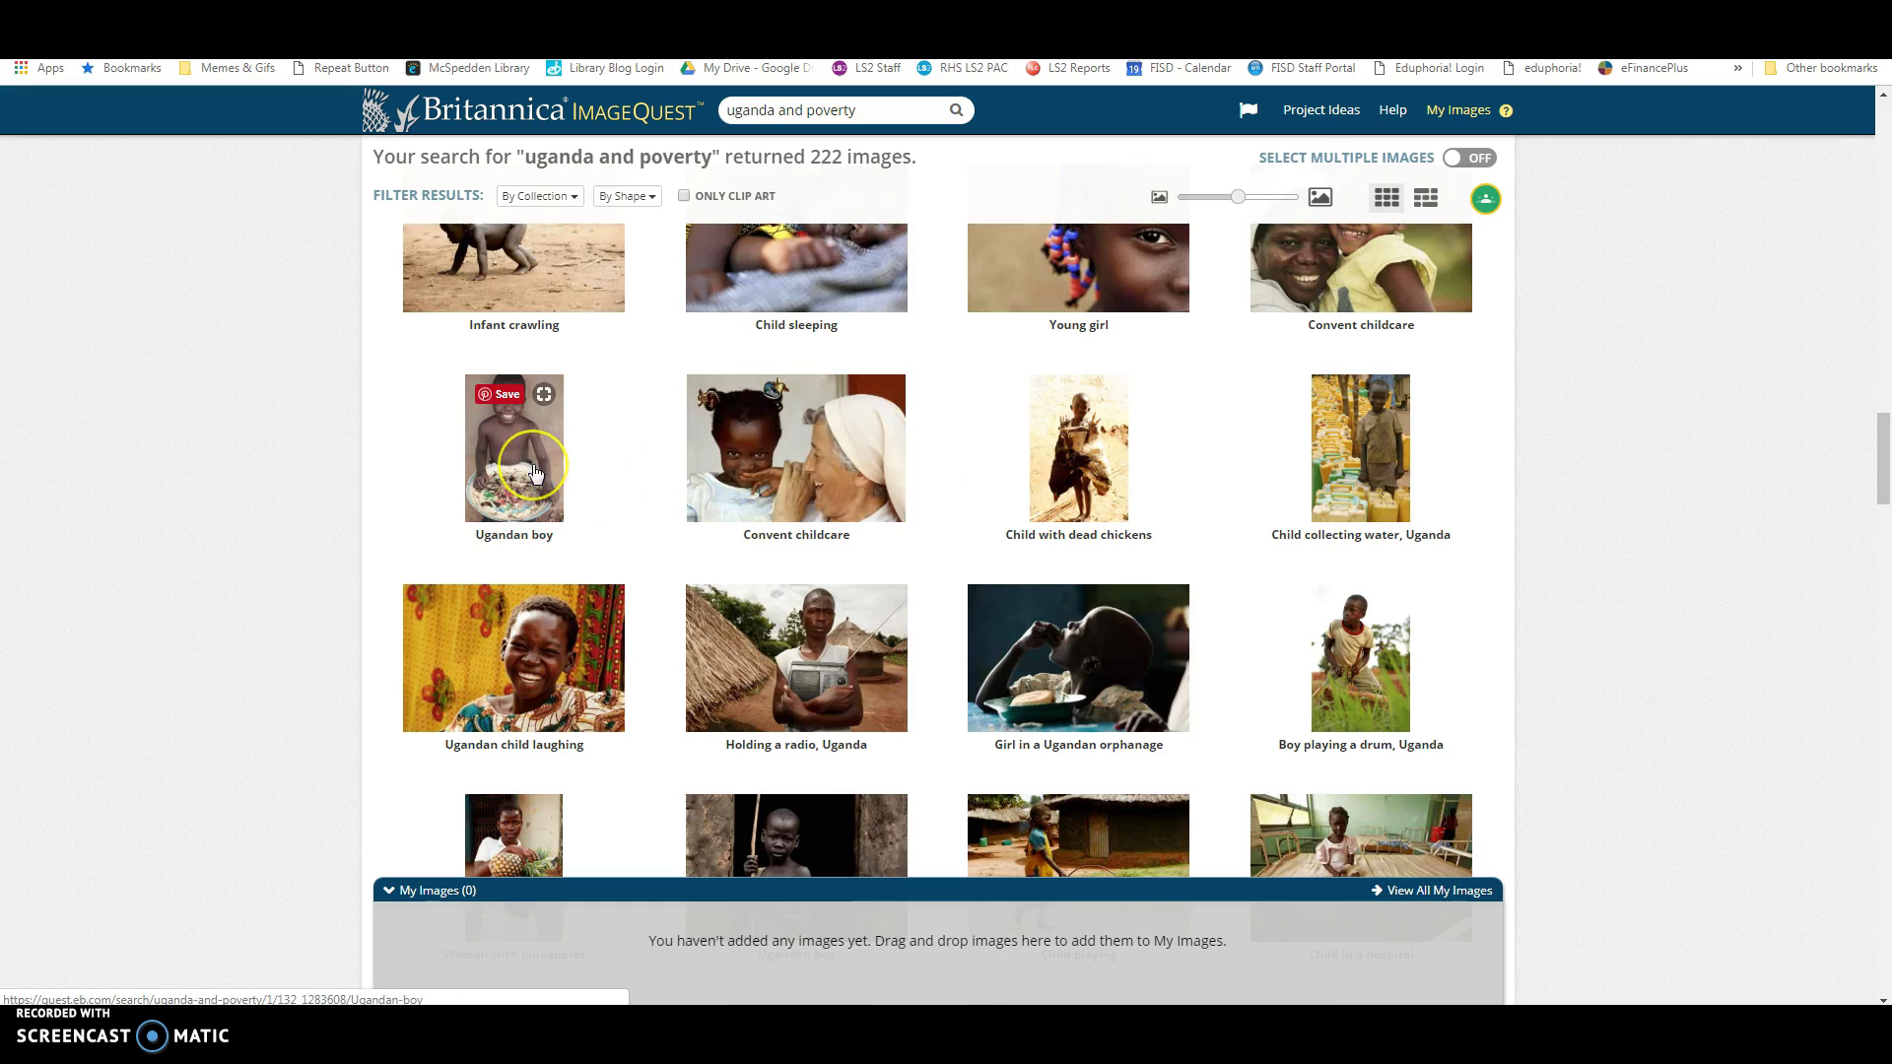
Step: Open the Ugandan boy photo full size, add it to My Images, and show its MLA citation
left_click(536, 474)
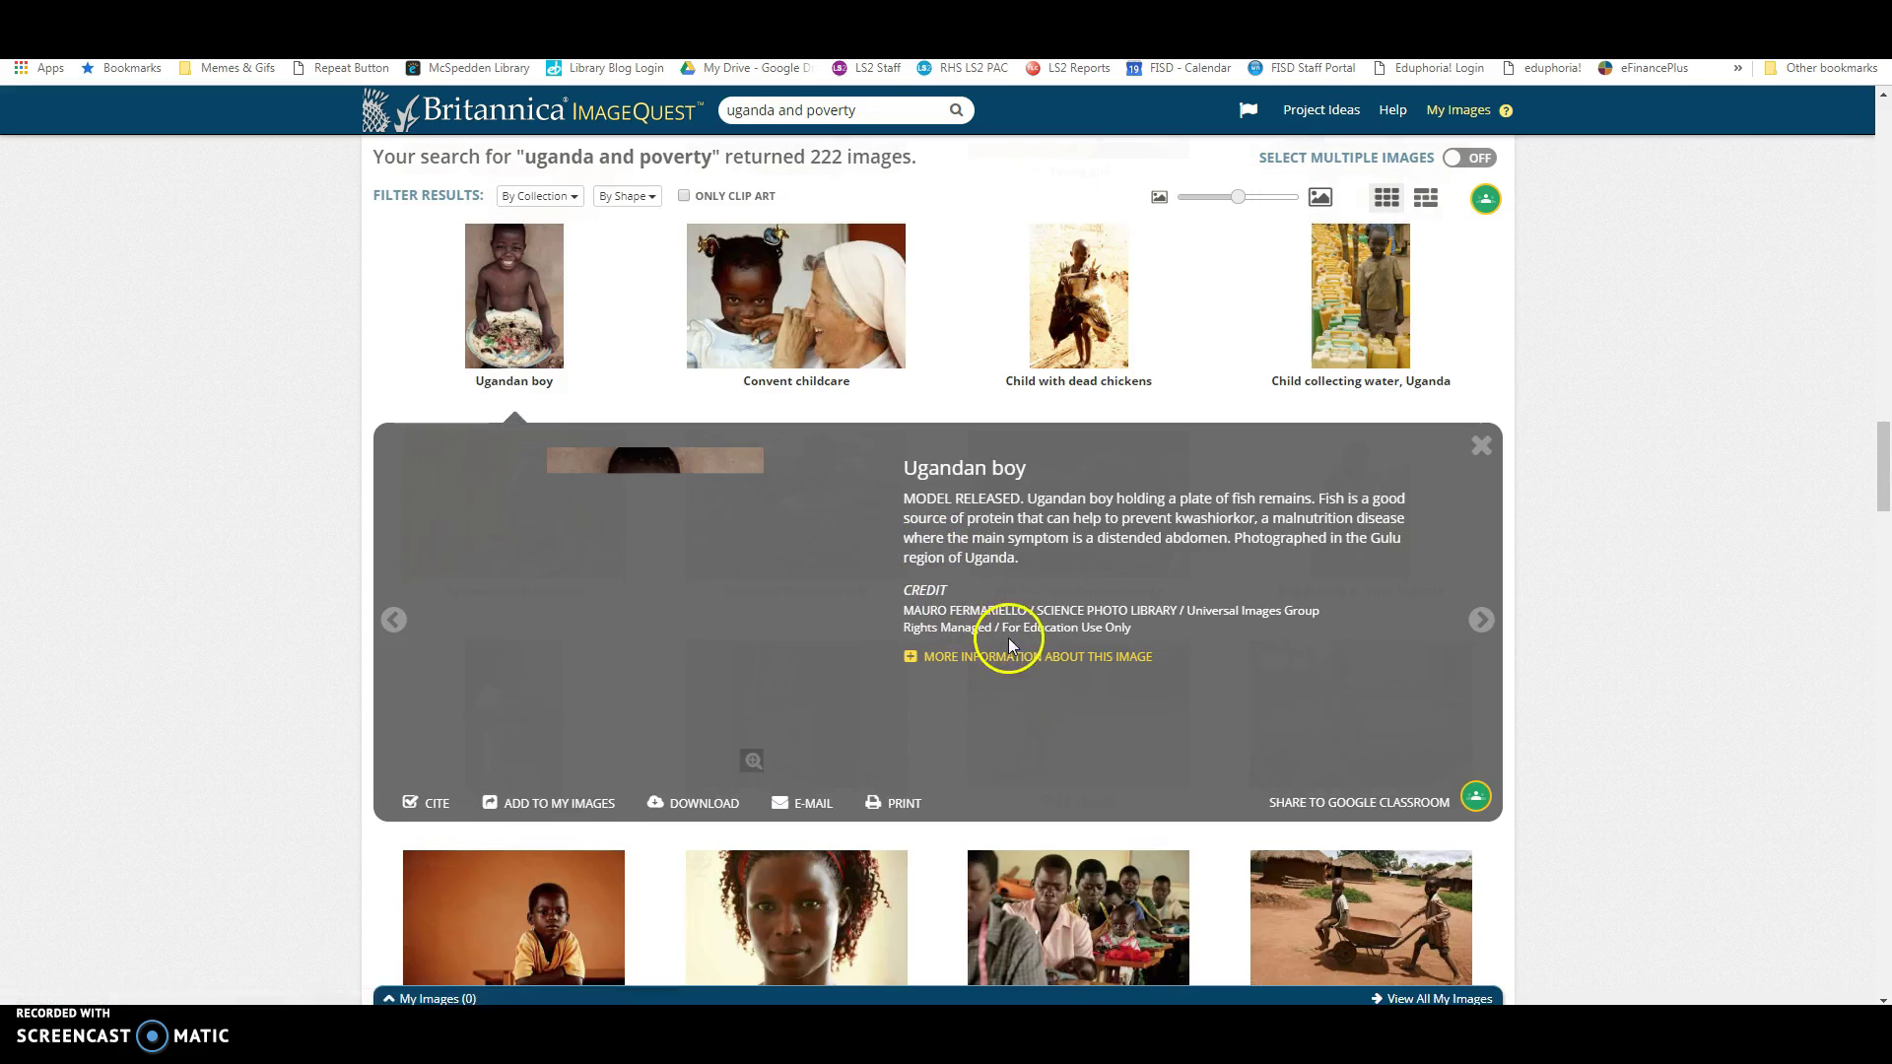
left_click(657, 614)
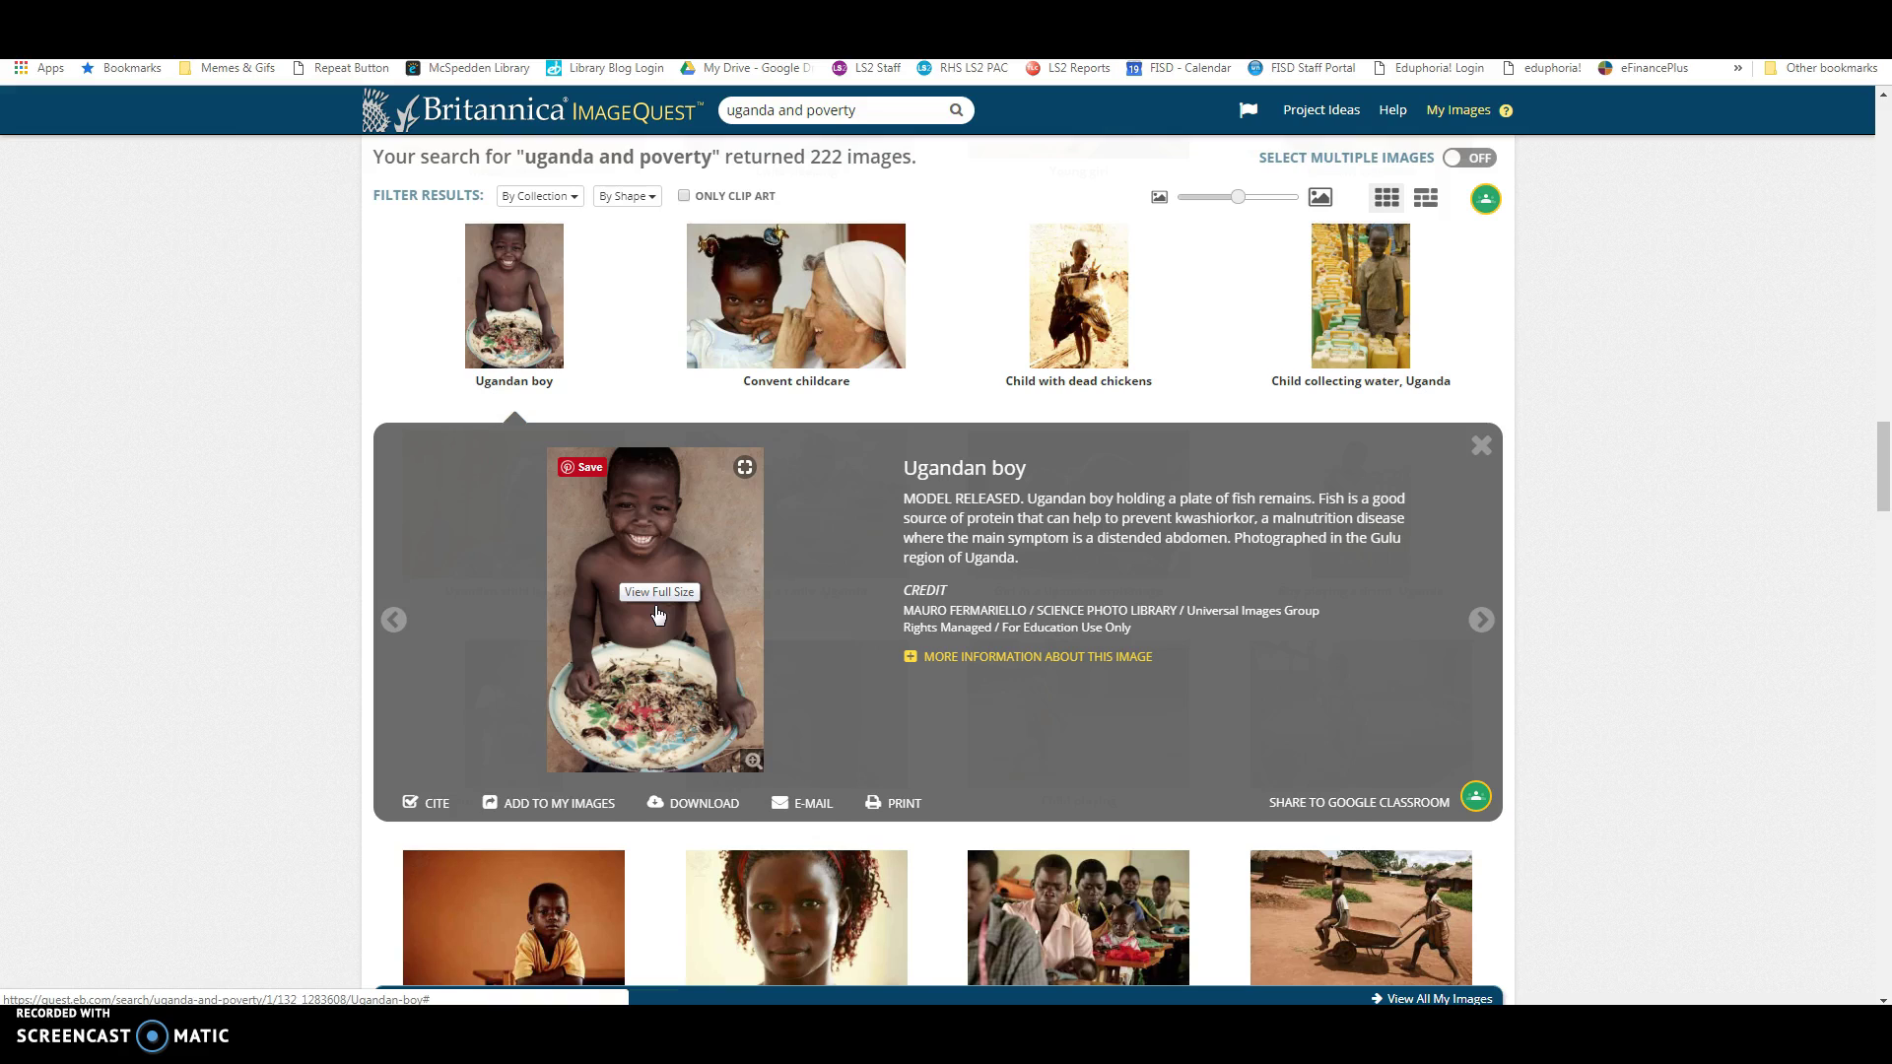
left_click(585, 803)
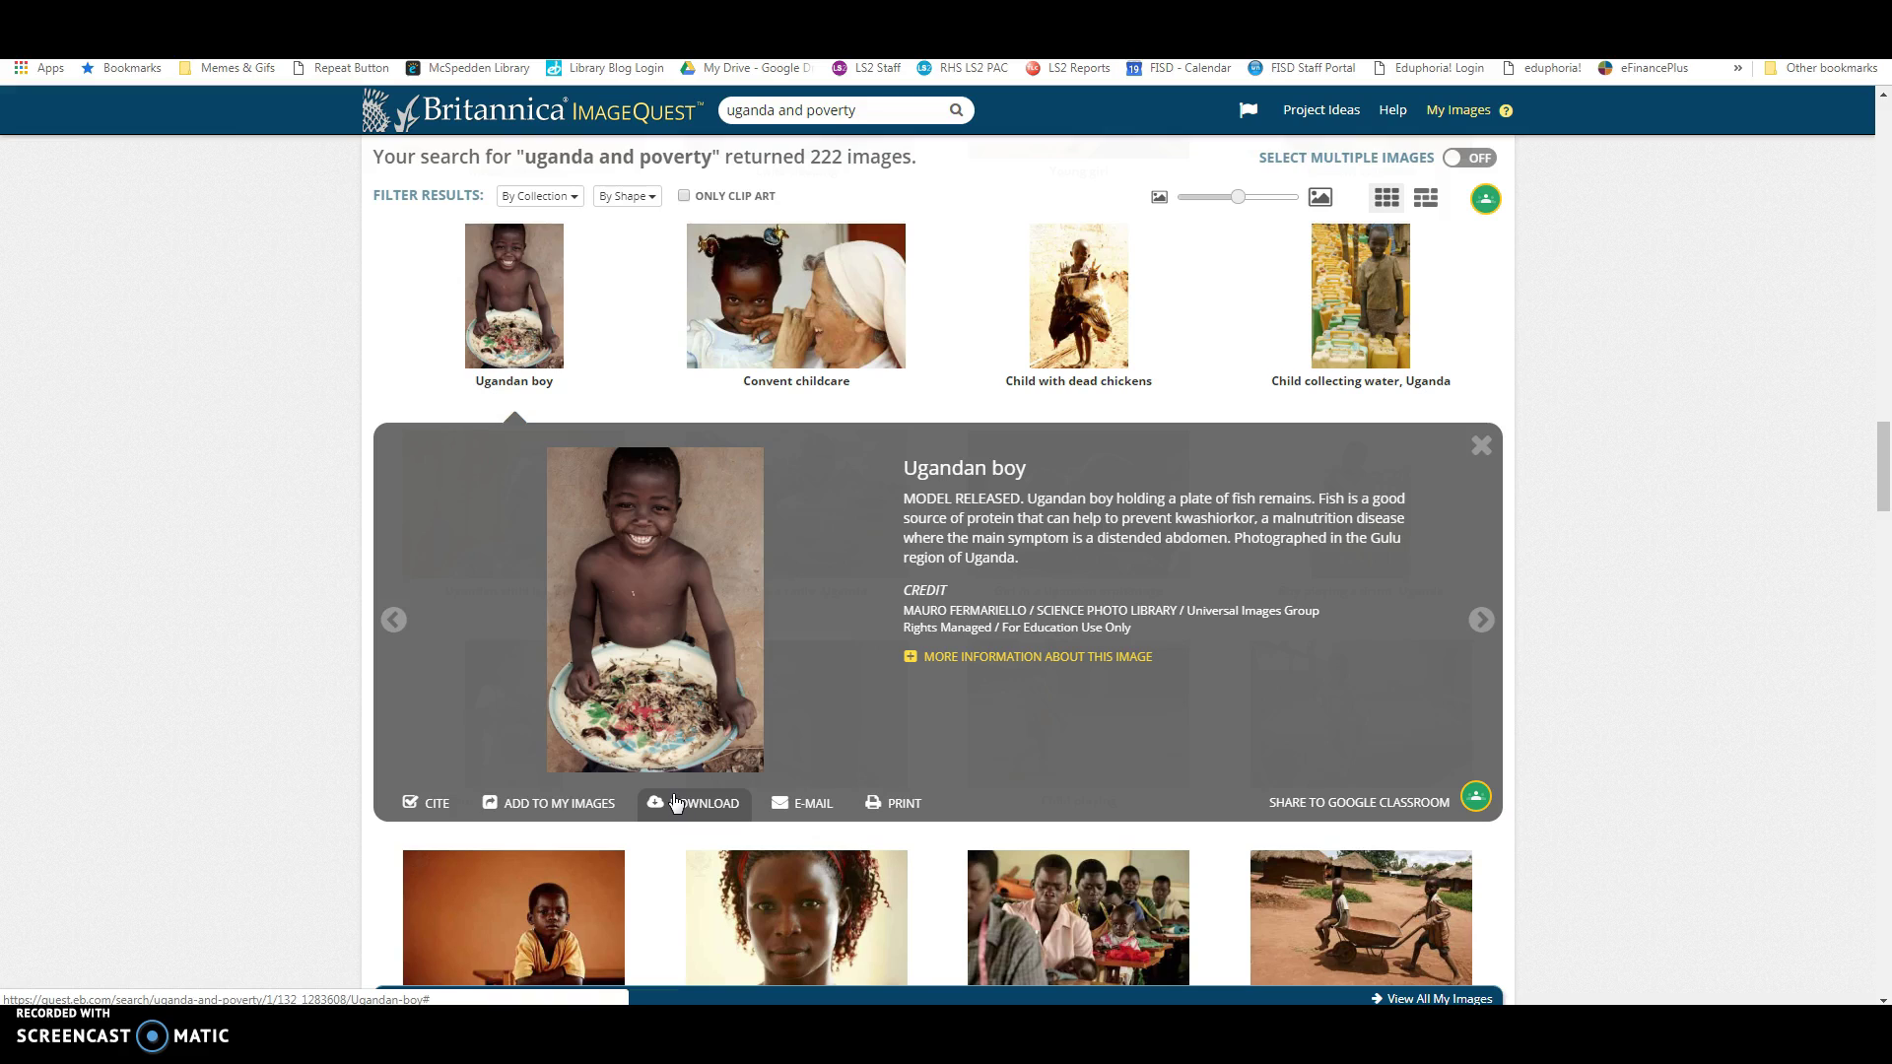
left_click(431, 806)
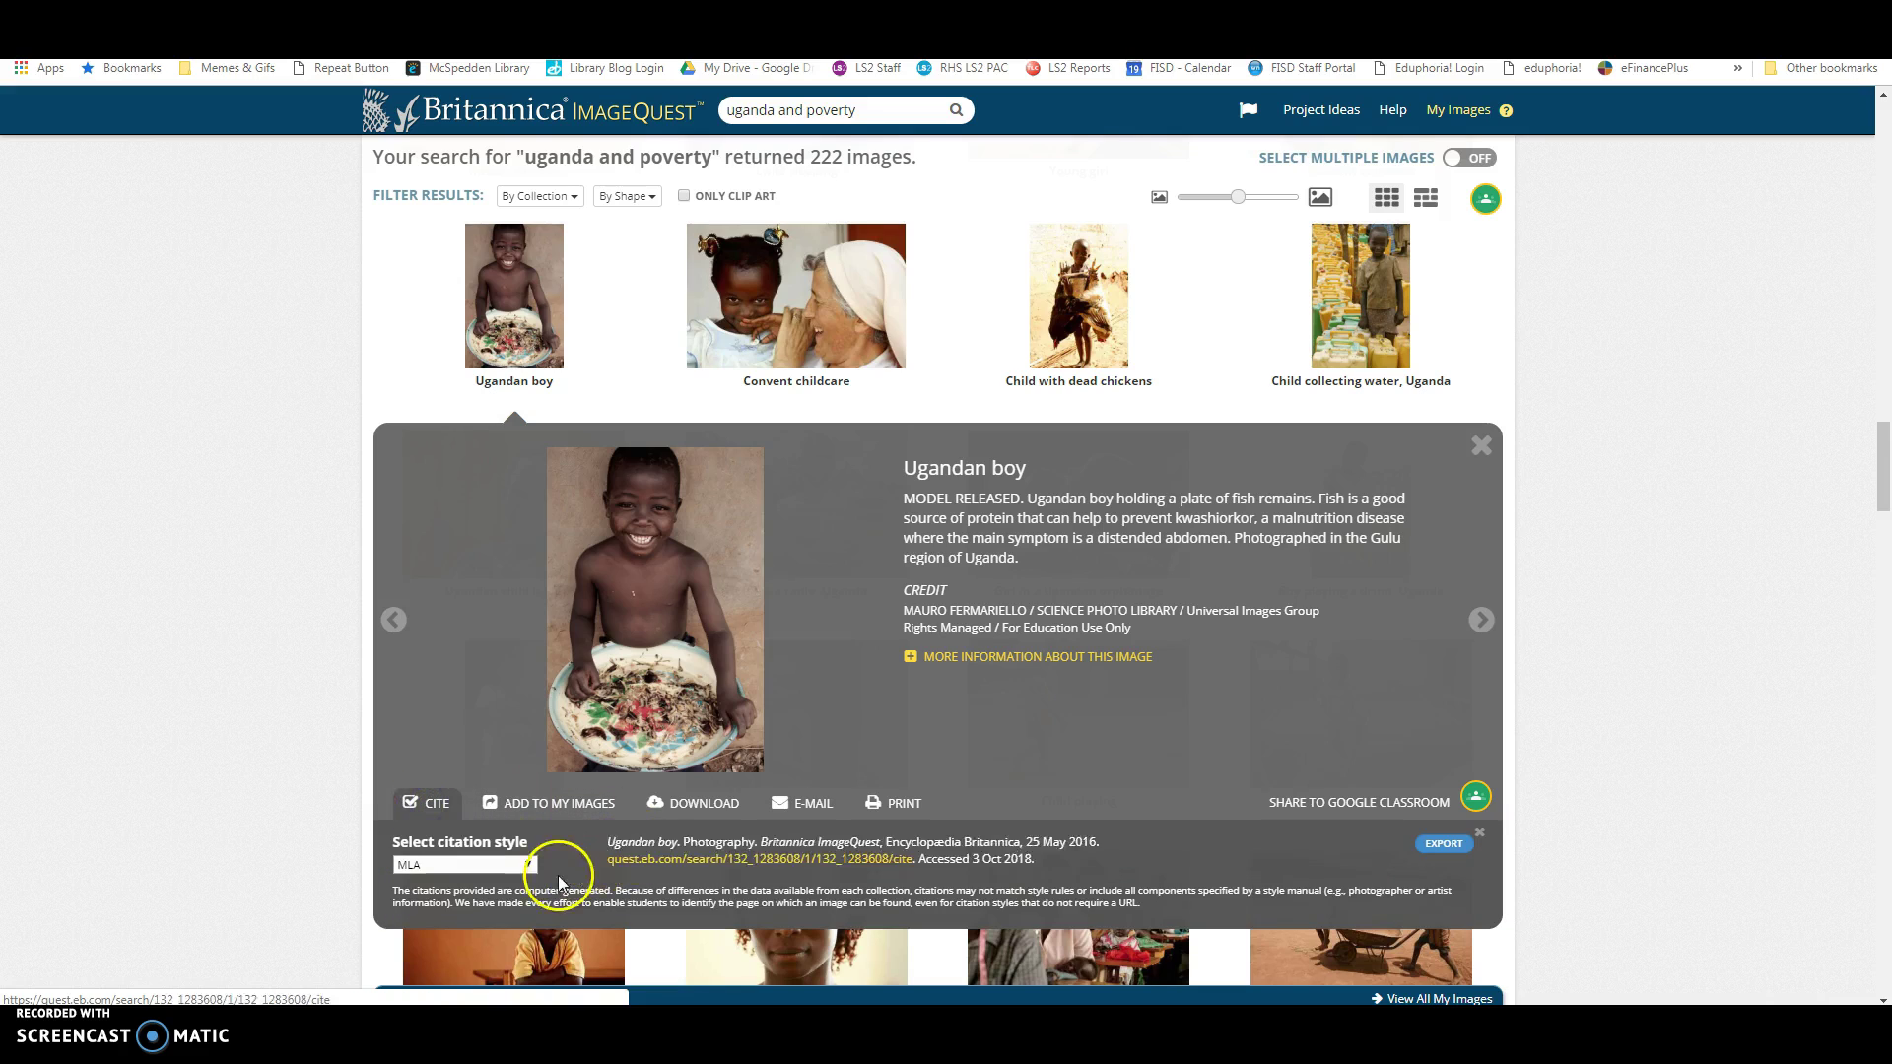
Step: Copy the Ugandan boy MLA citation and scroll the Sites page to the two-image section
left_click_drag(608, 843, 1074, 862)
key("ctrl+c")
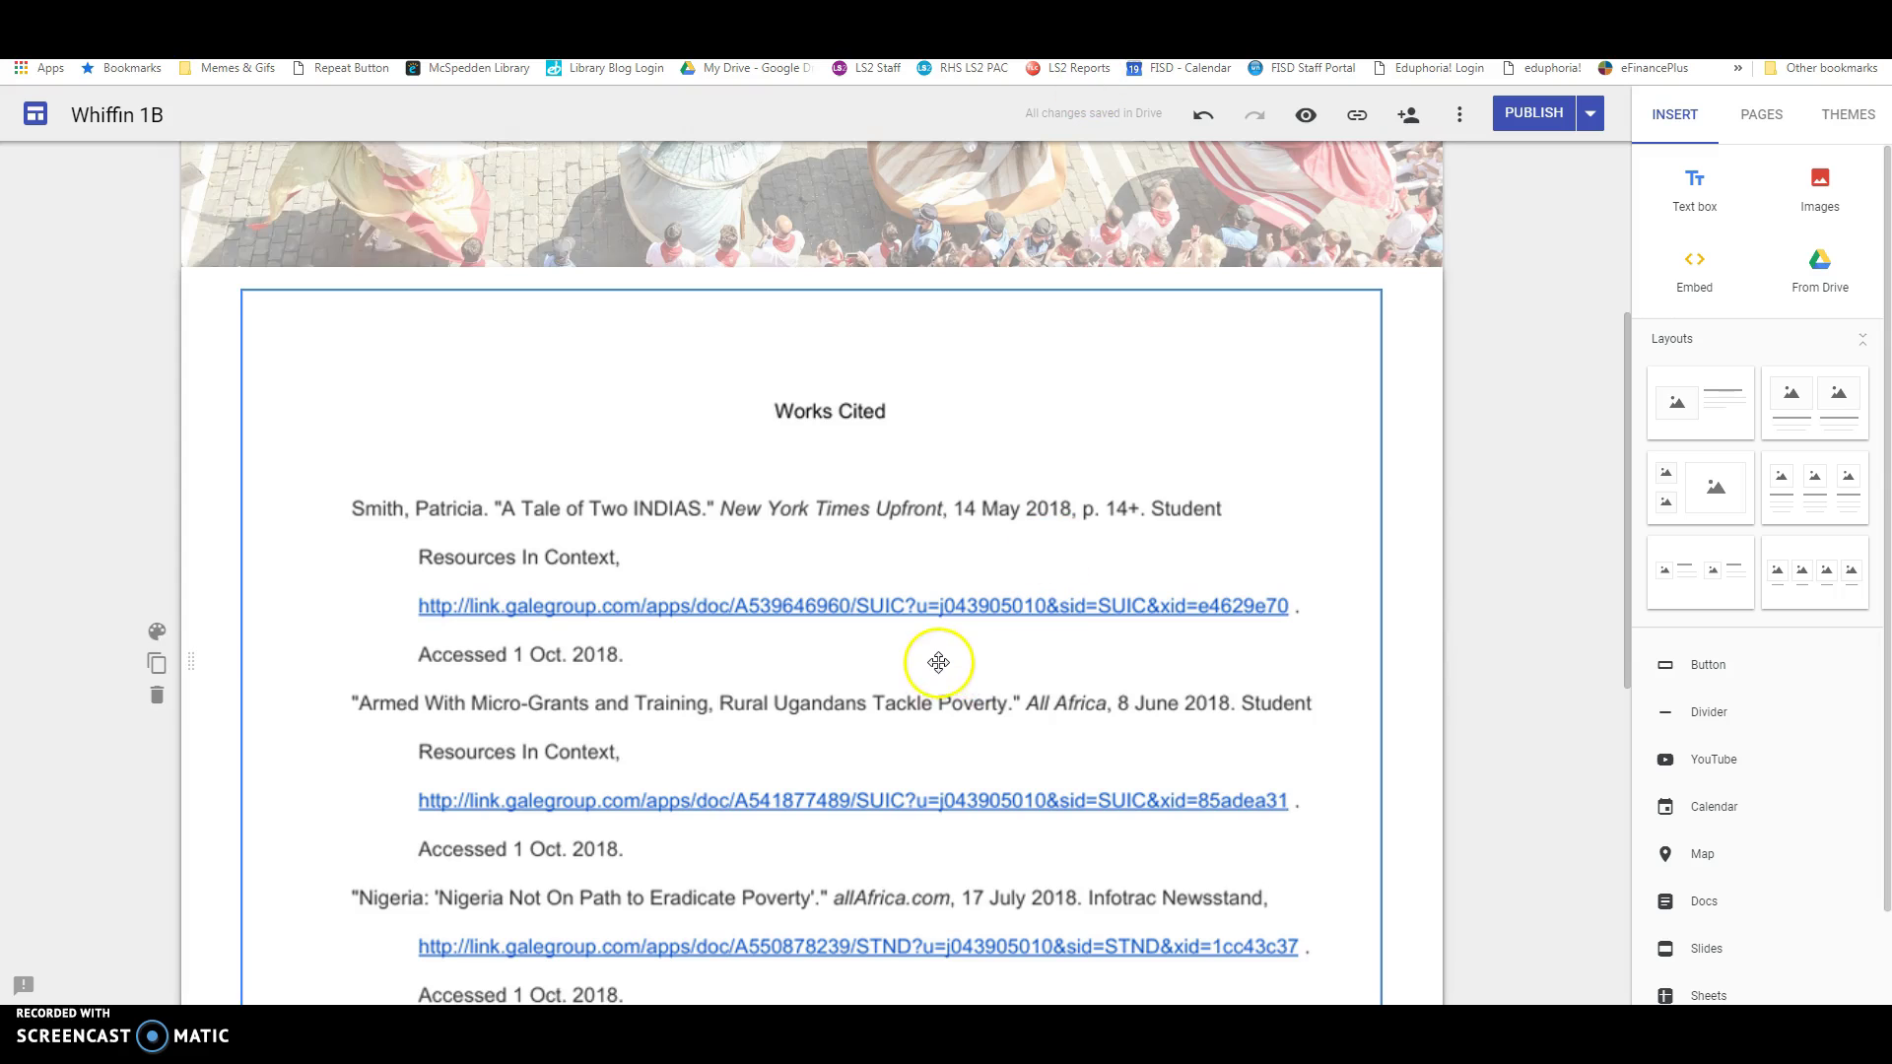
scroll(938, 659, "down", 7)
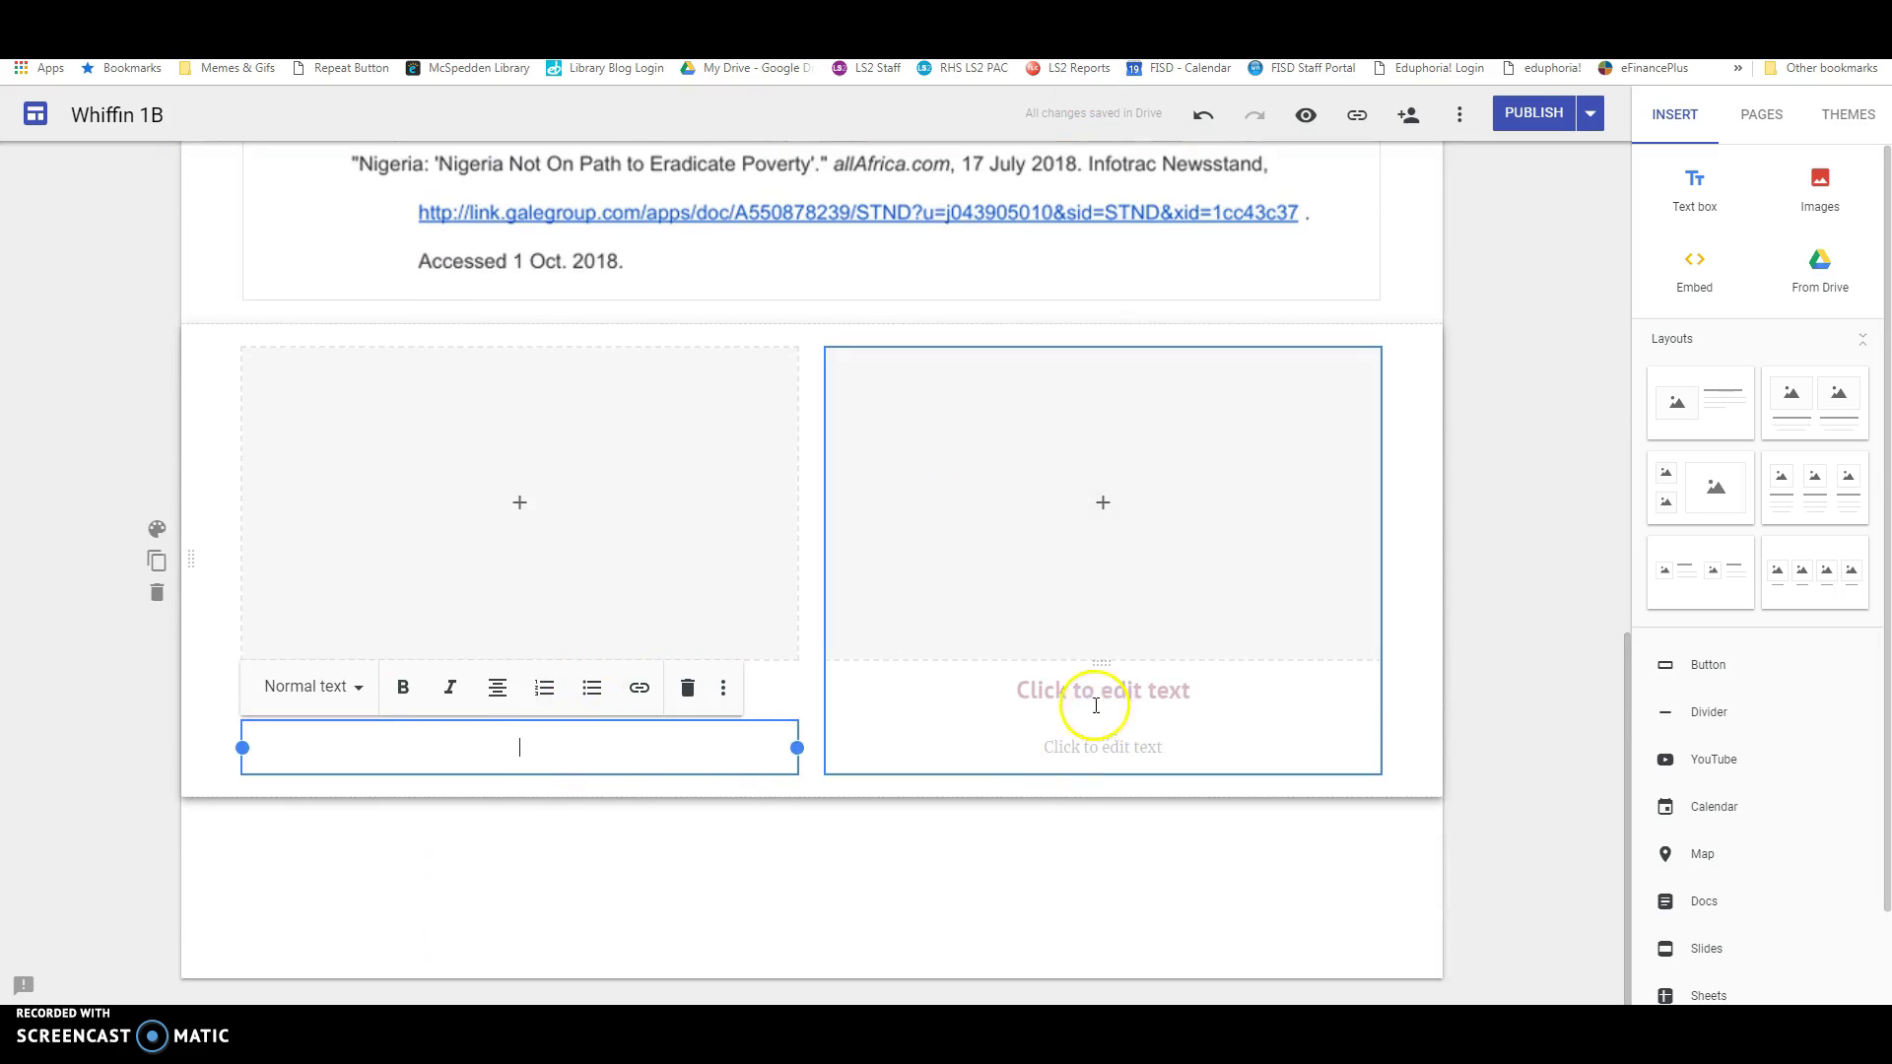
Step: Paste the Ugandan boy citation into the left image caption, then return to MackinVIA
left_click(782, 700)
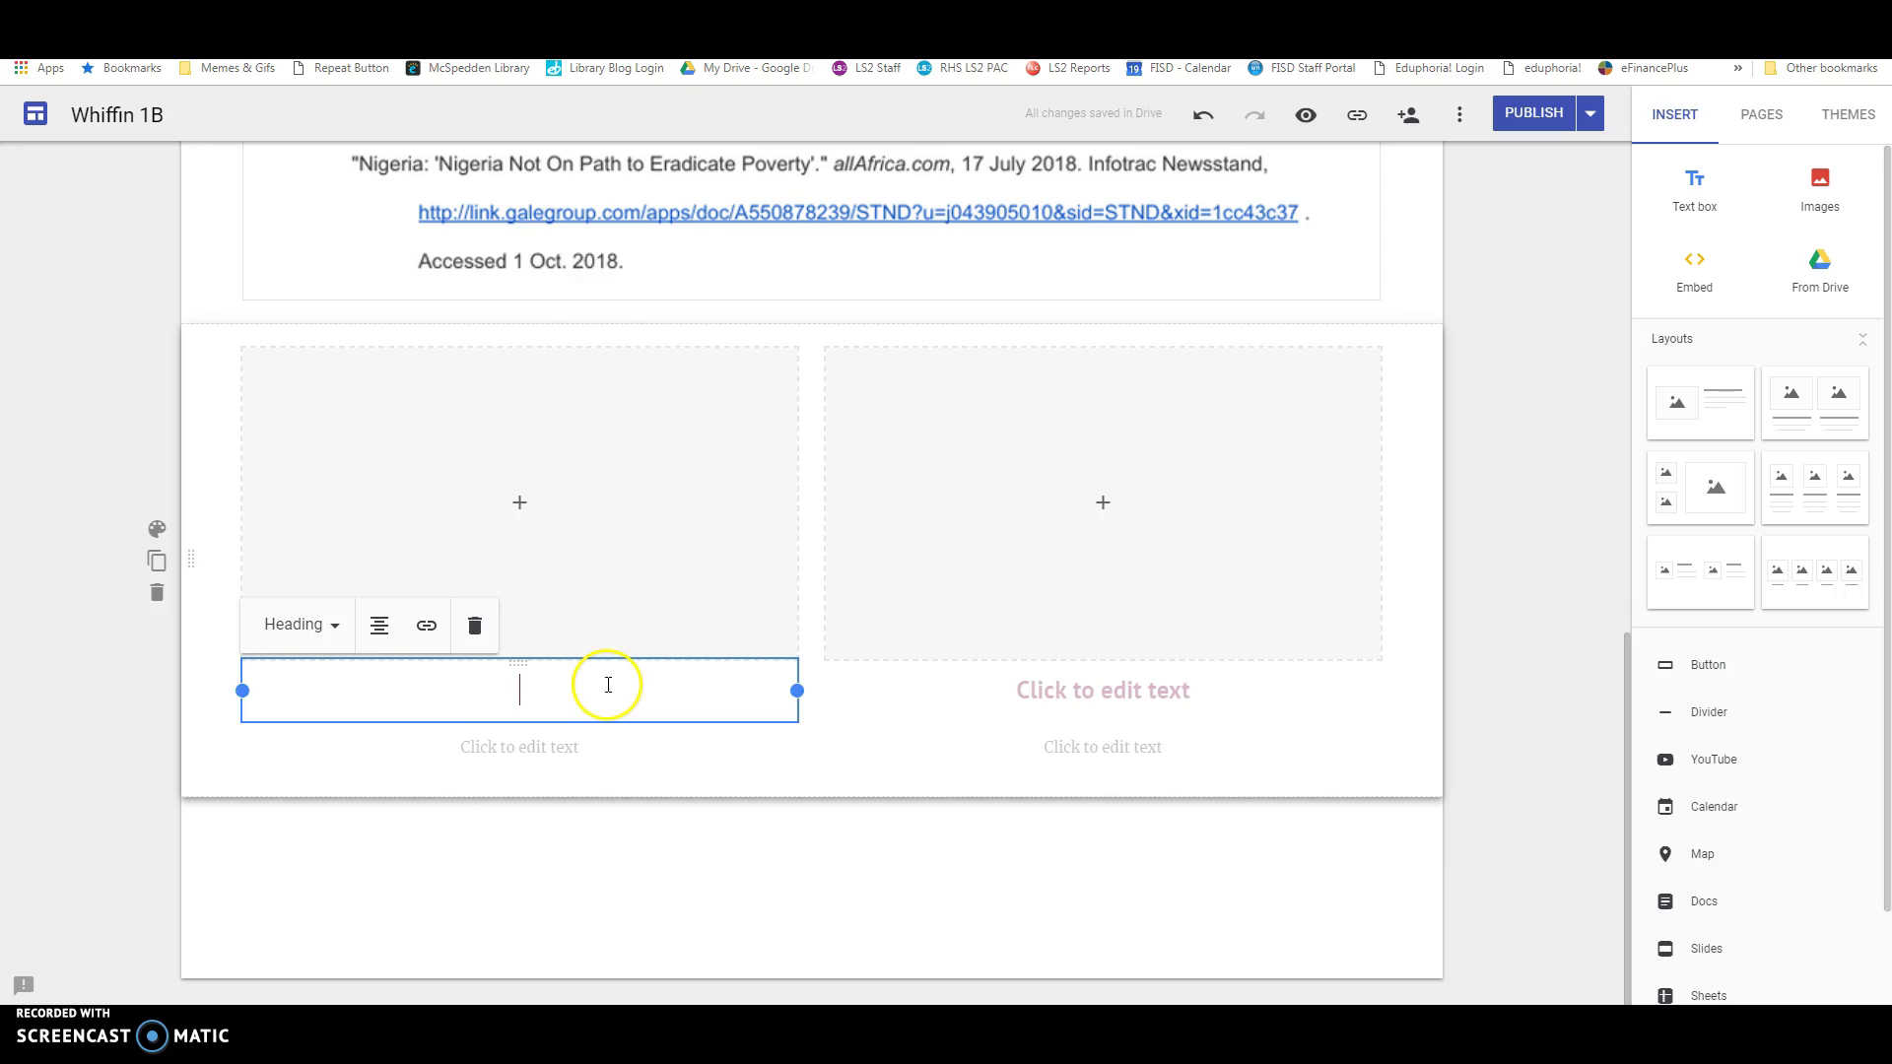
key("ctrl+v")
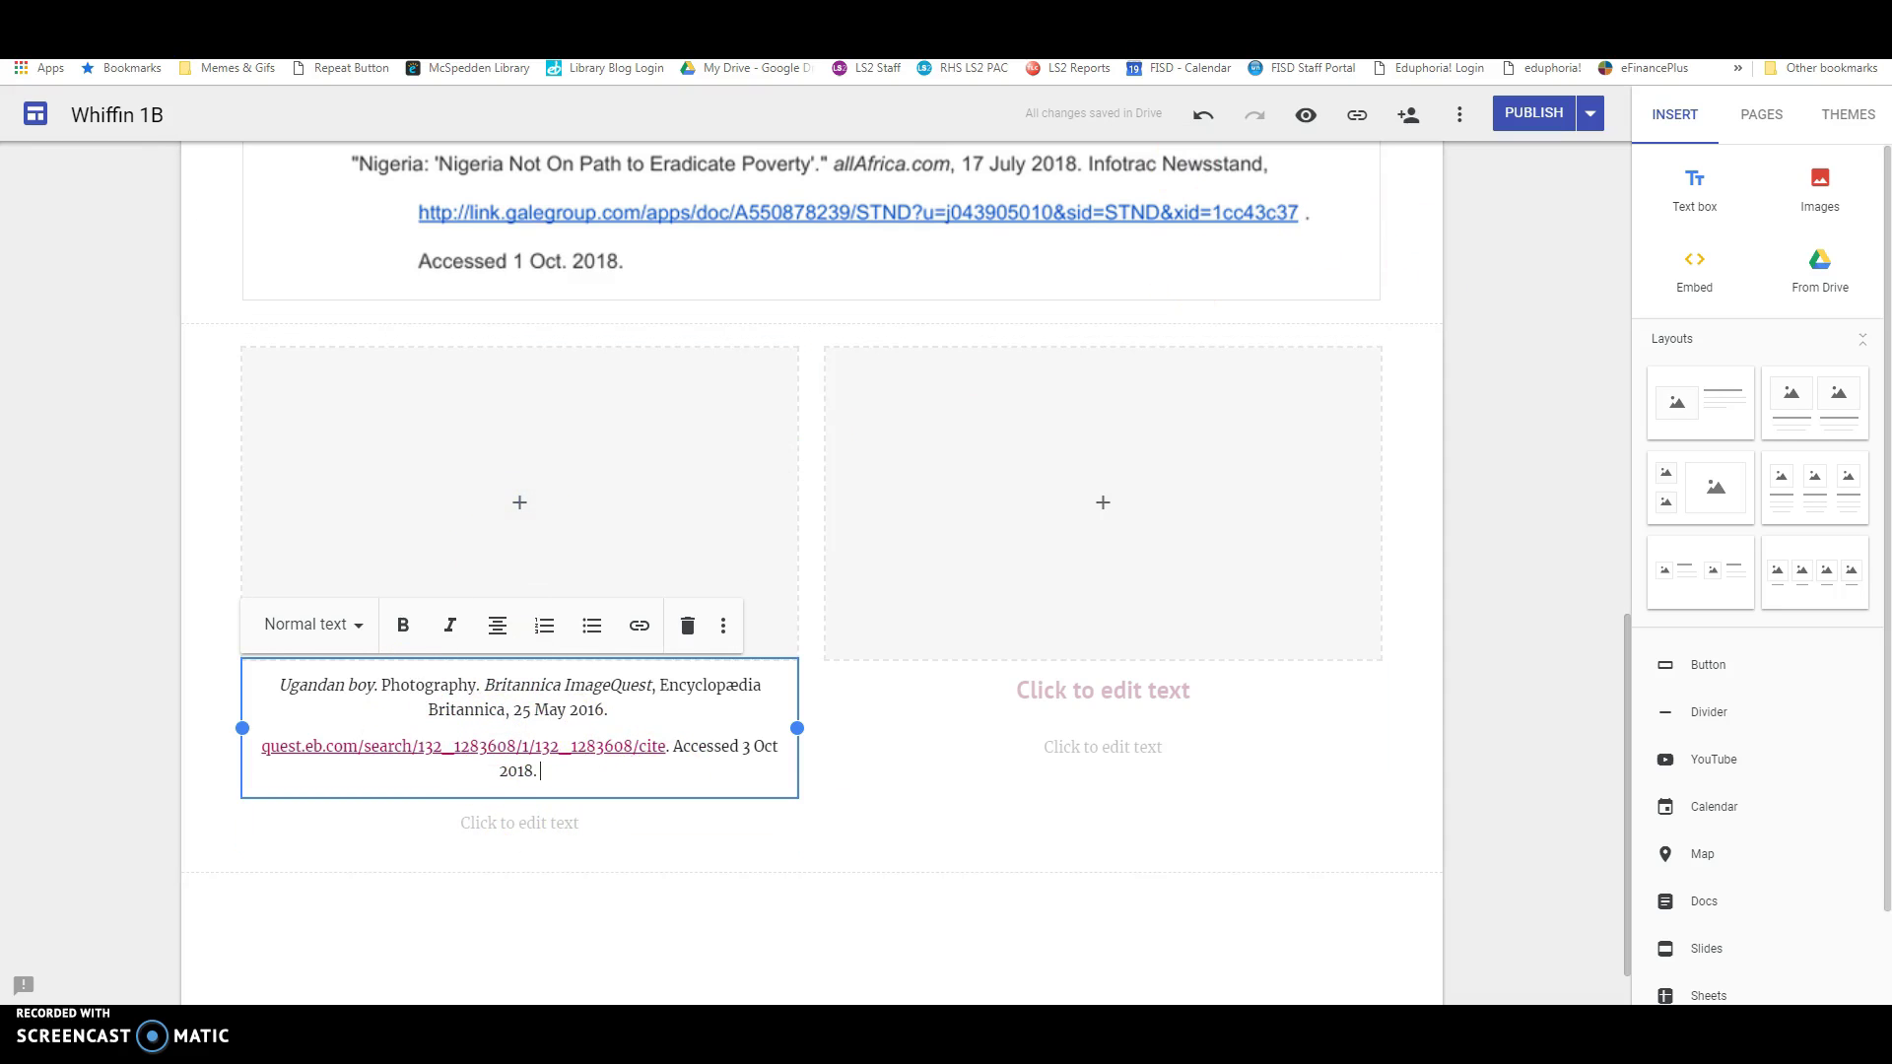
key("ctrl+Tab")
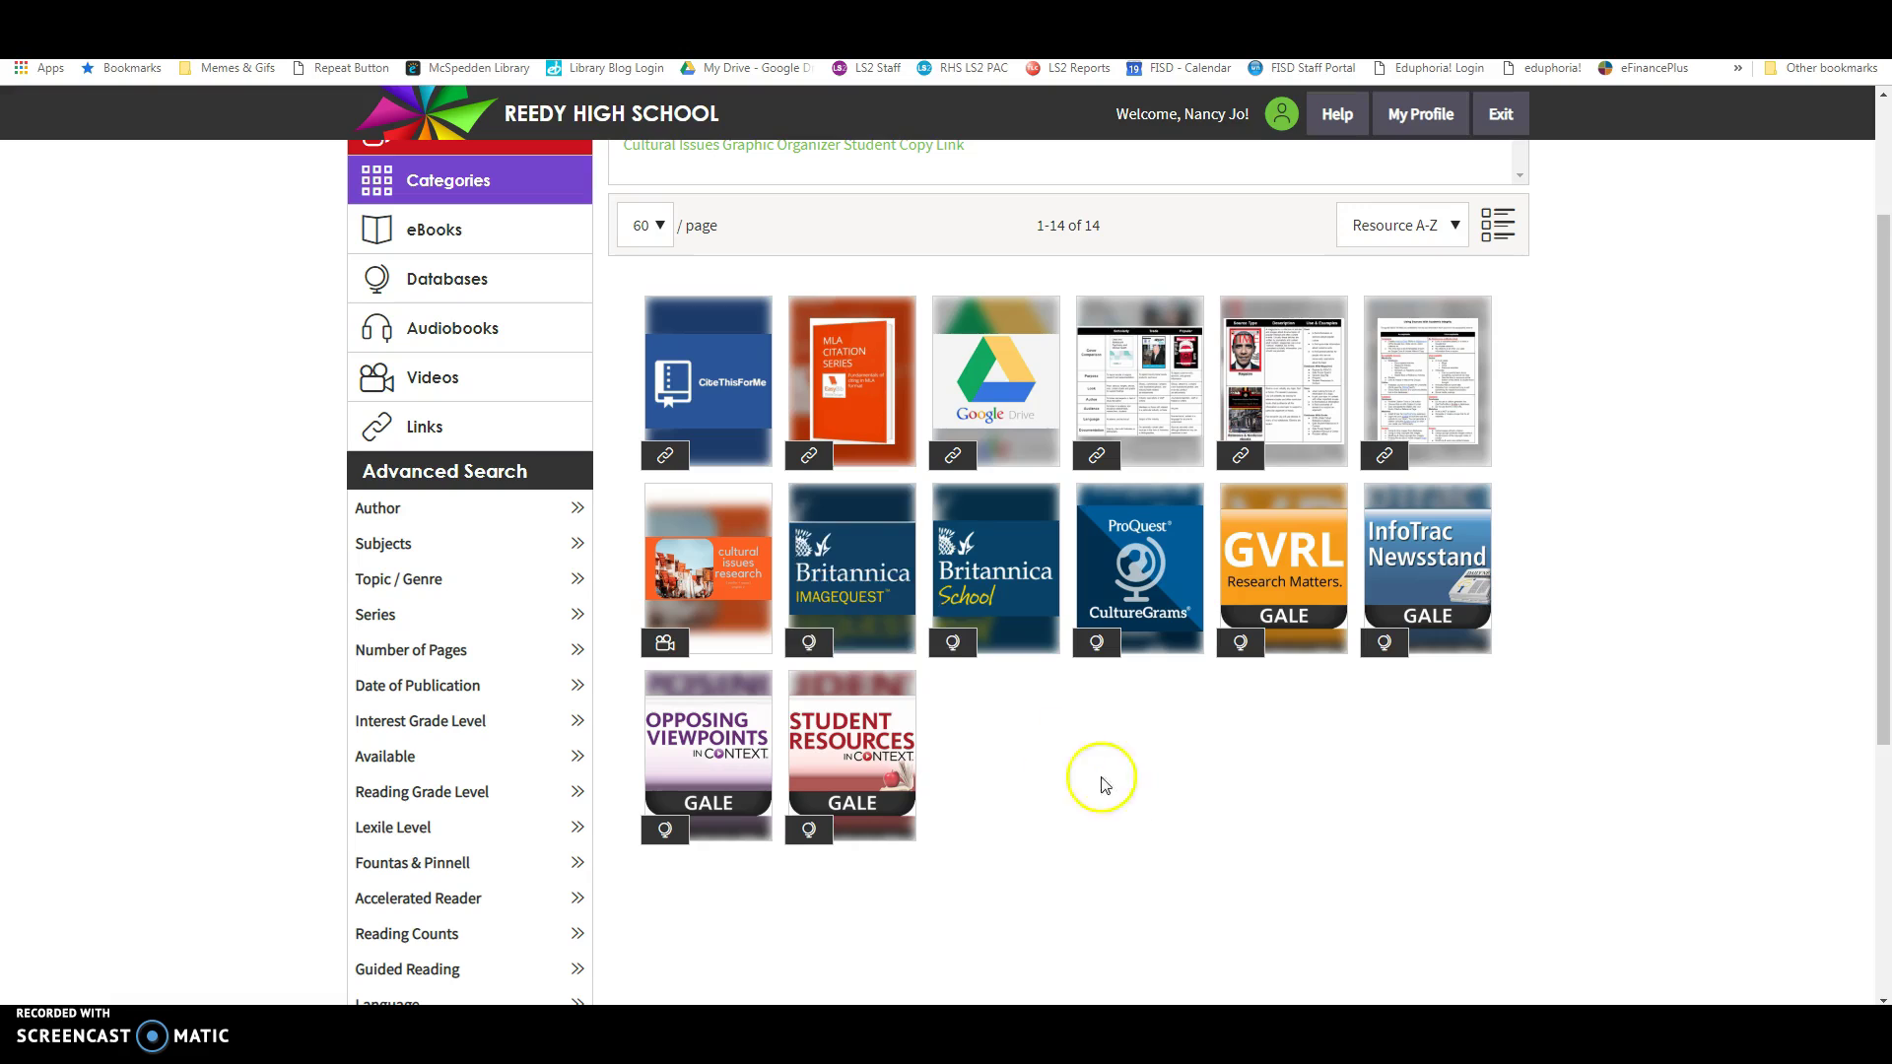
Step: Look over the MackinVIA database tiles before moving on to a new browser tab
mouse_move(833, 566)
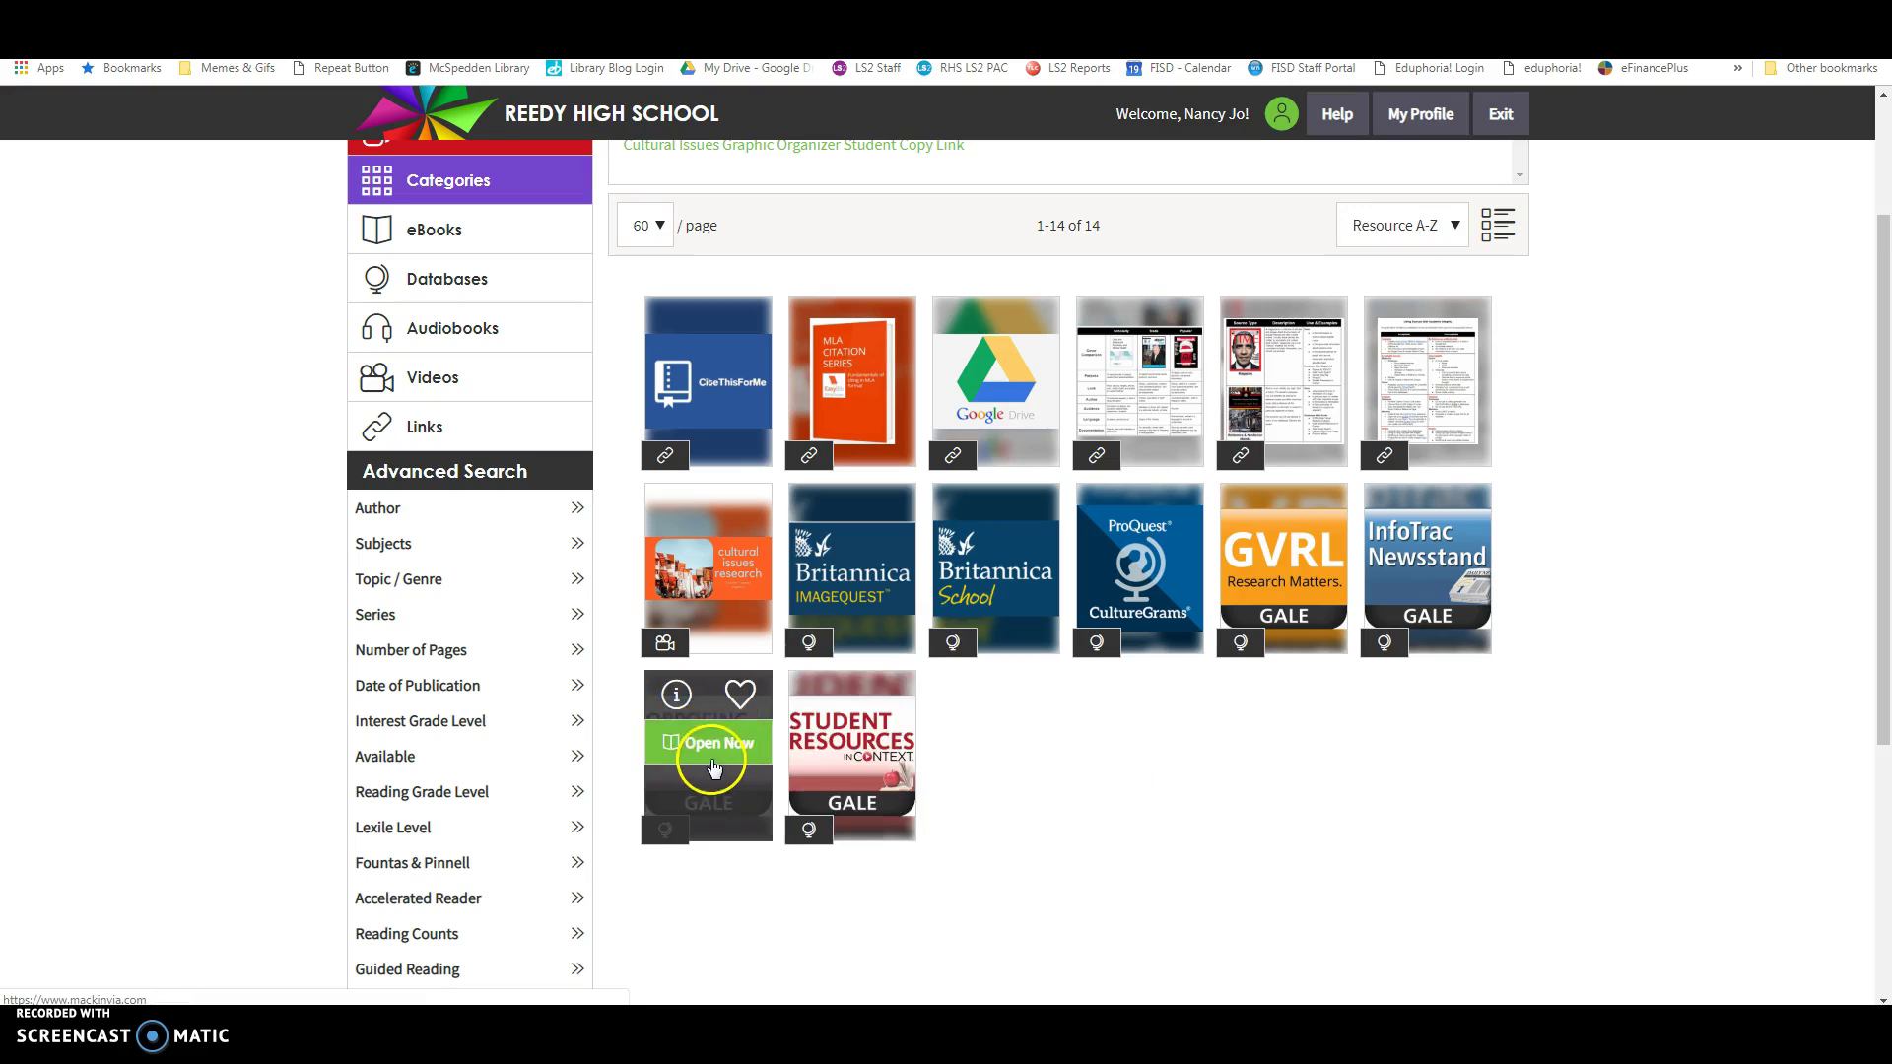
mouse_move(848, 742)
mouse_move(711, 749)
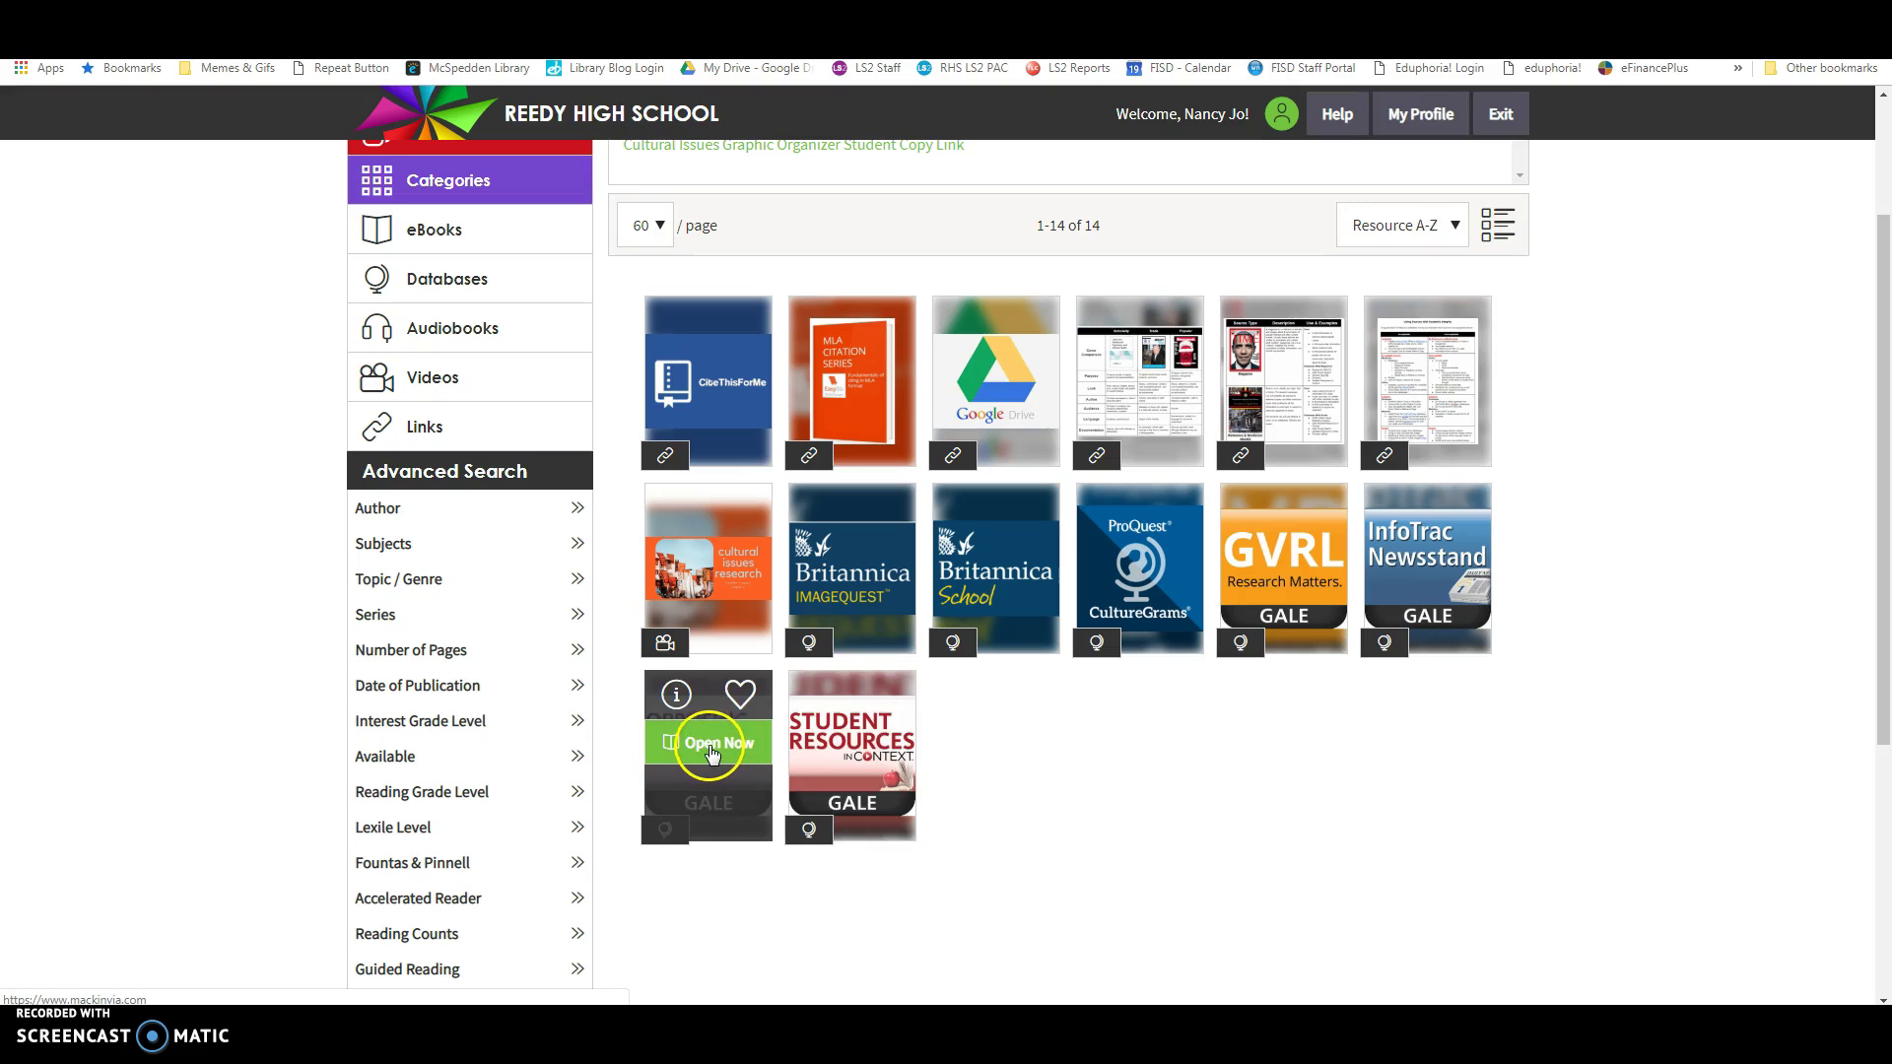
mouse_move(1037, 579)
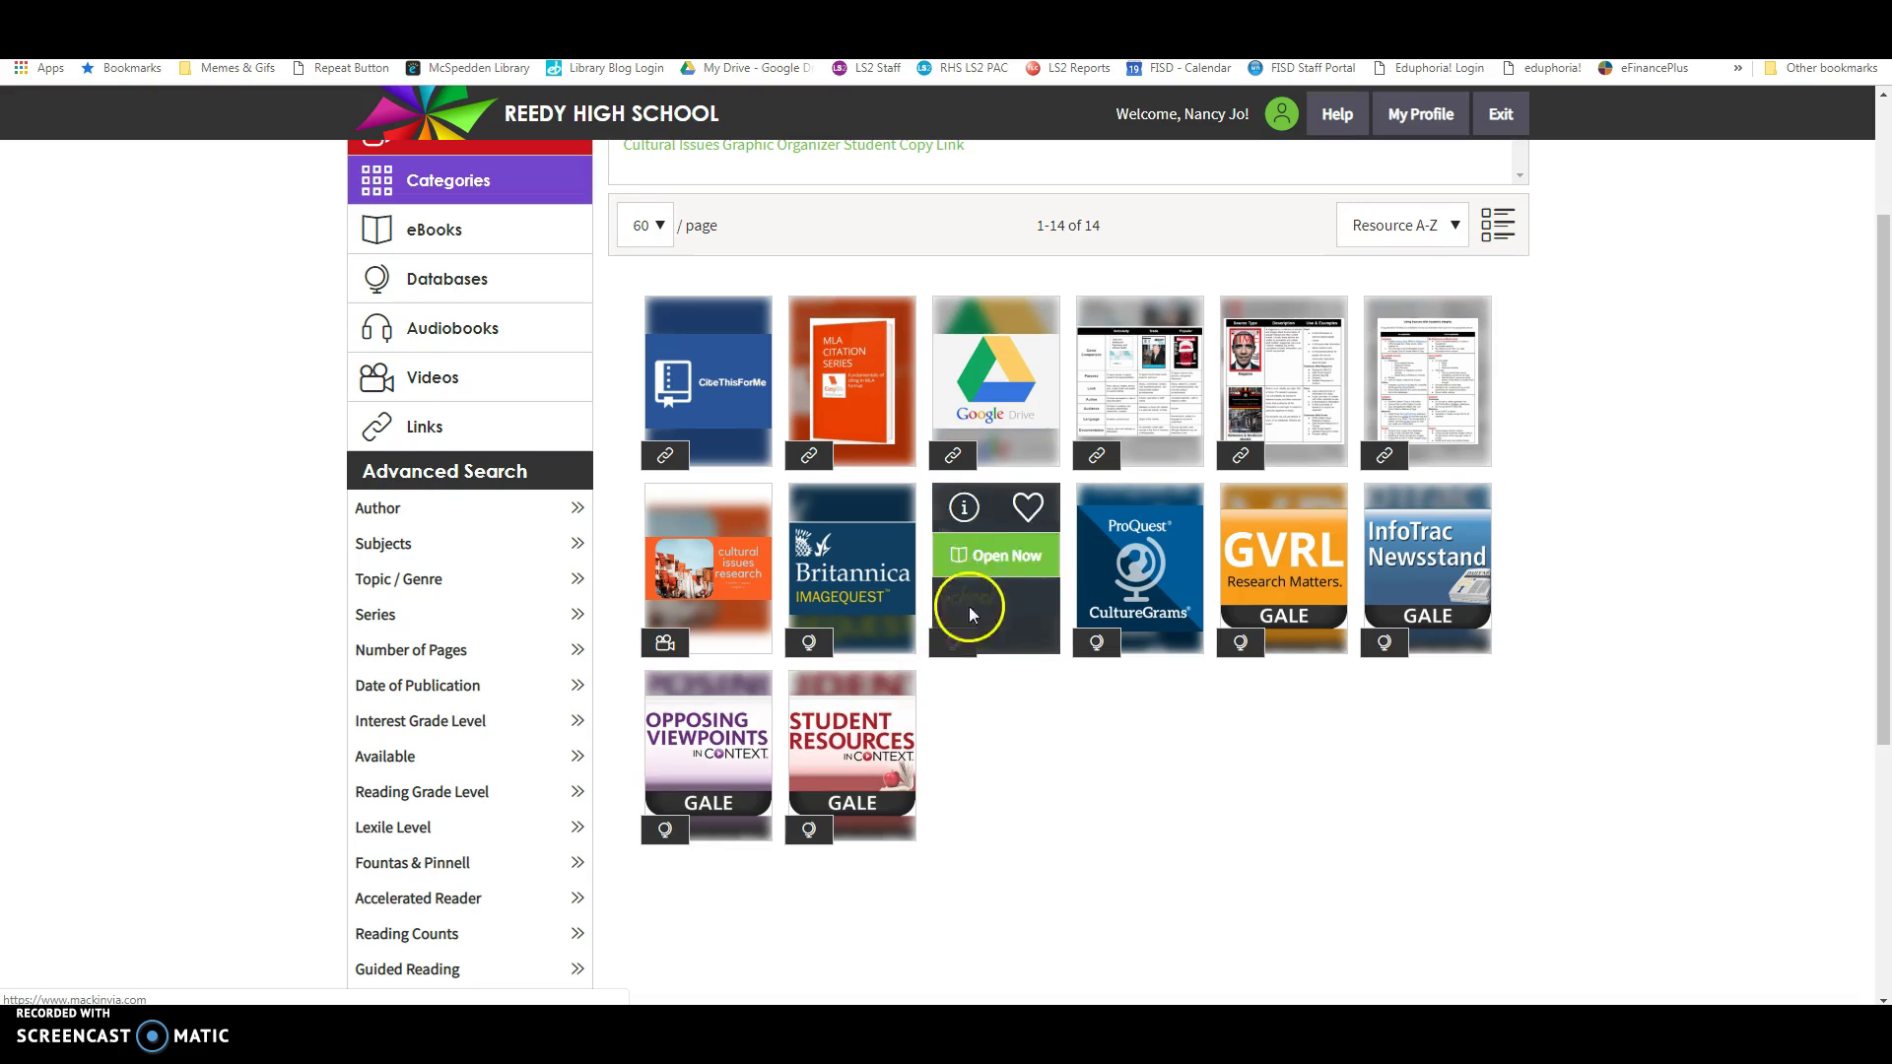
mouse_move(912, 809)
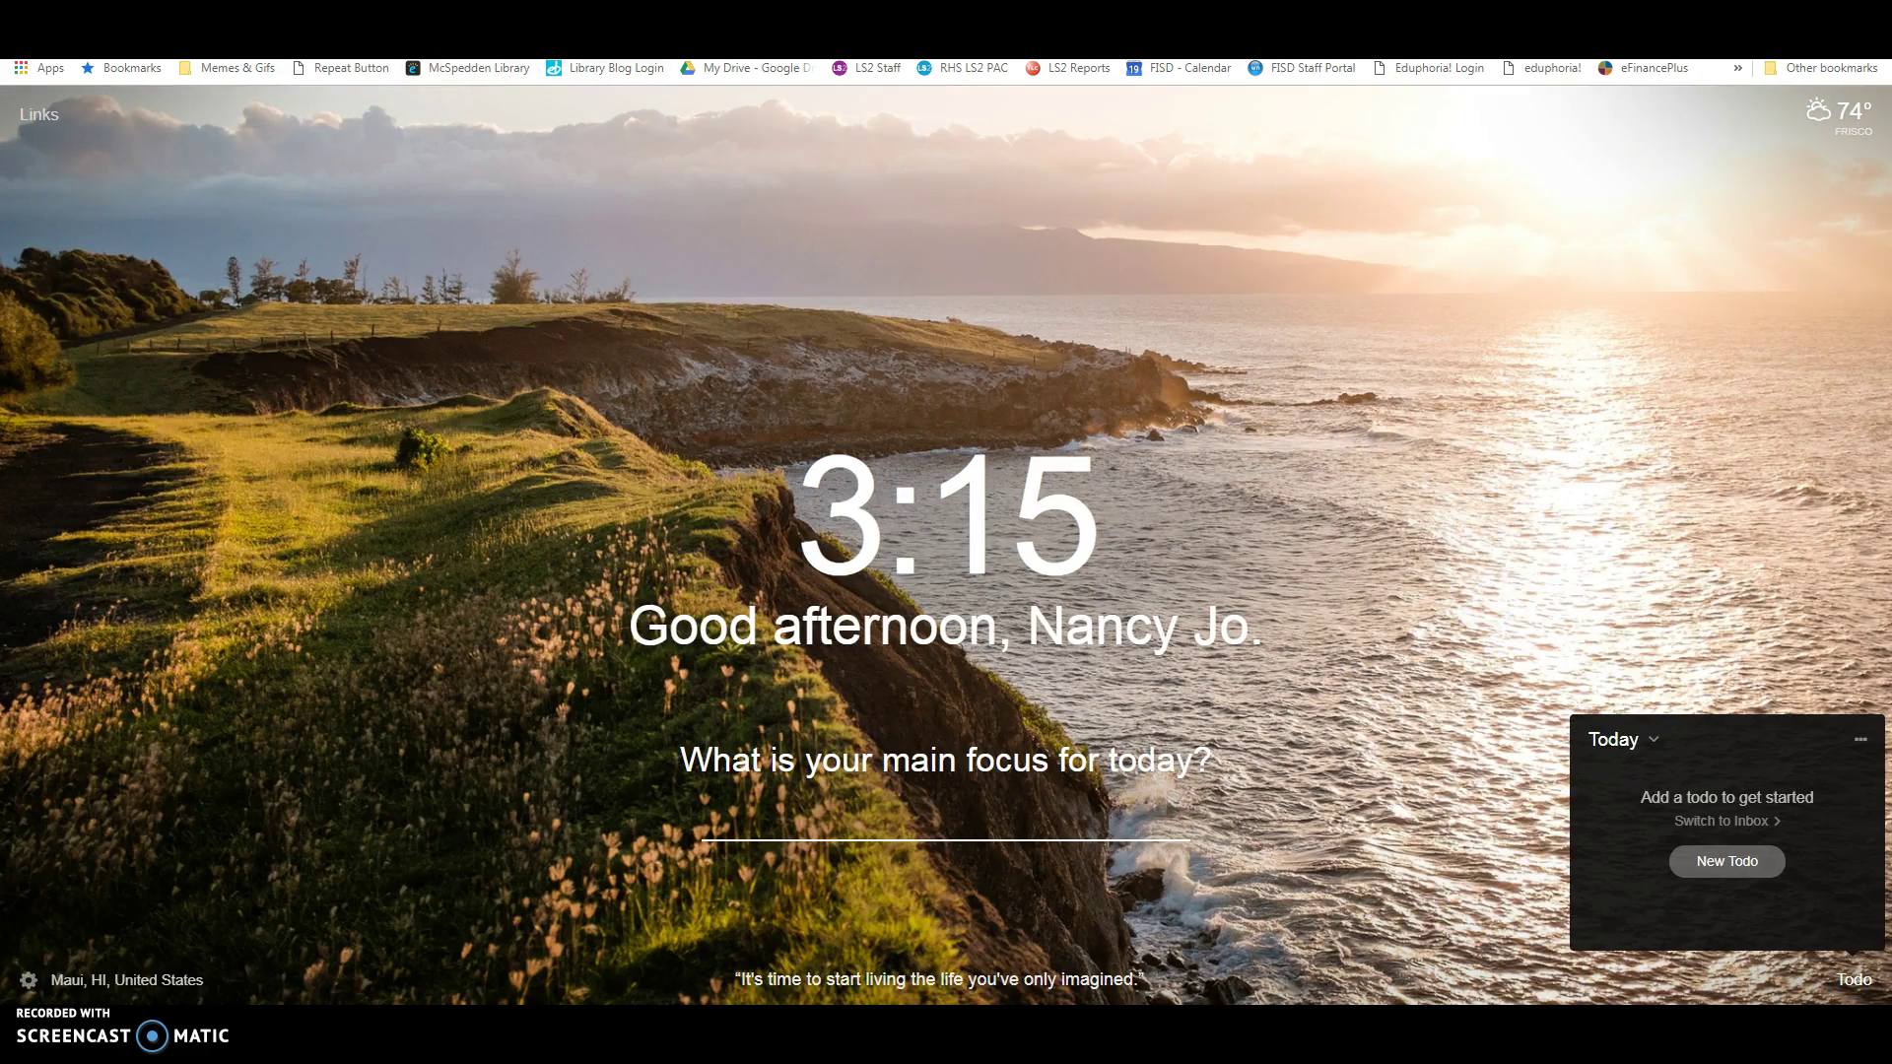
Step: Exit full-screen view and run a Google search for 'uganda and poverty' from the address bar
key("F11")
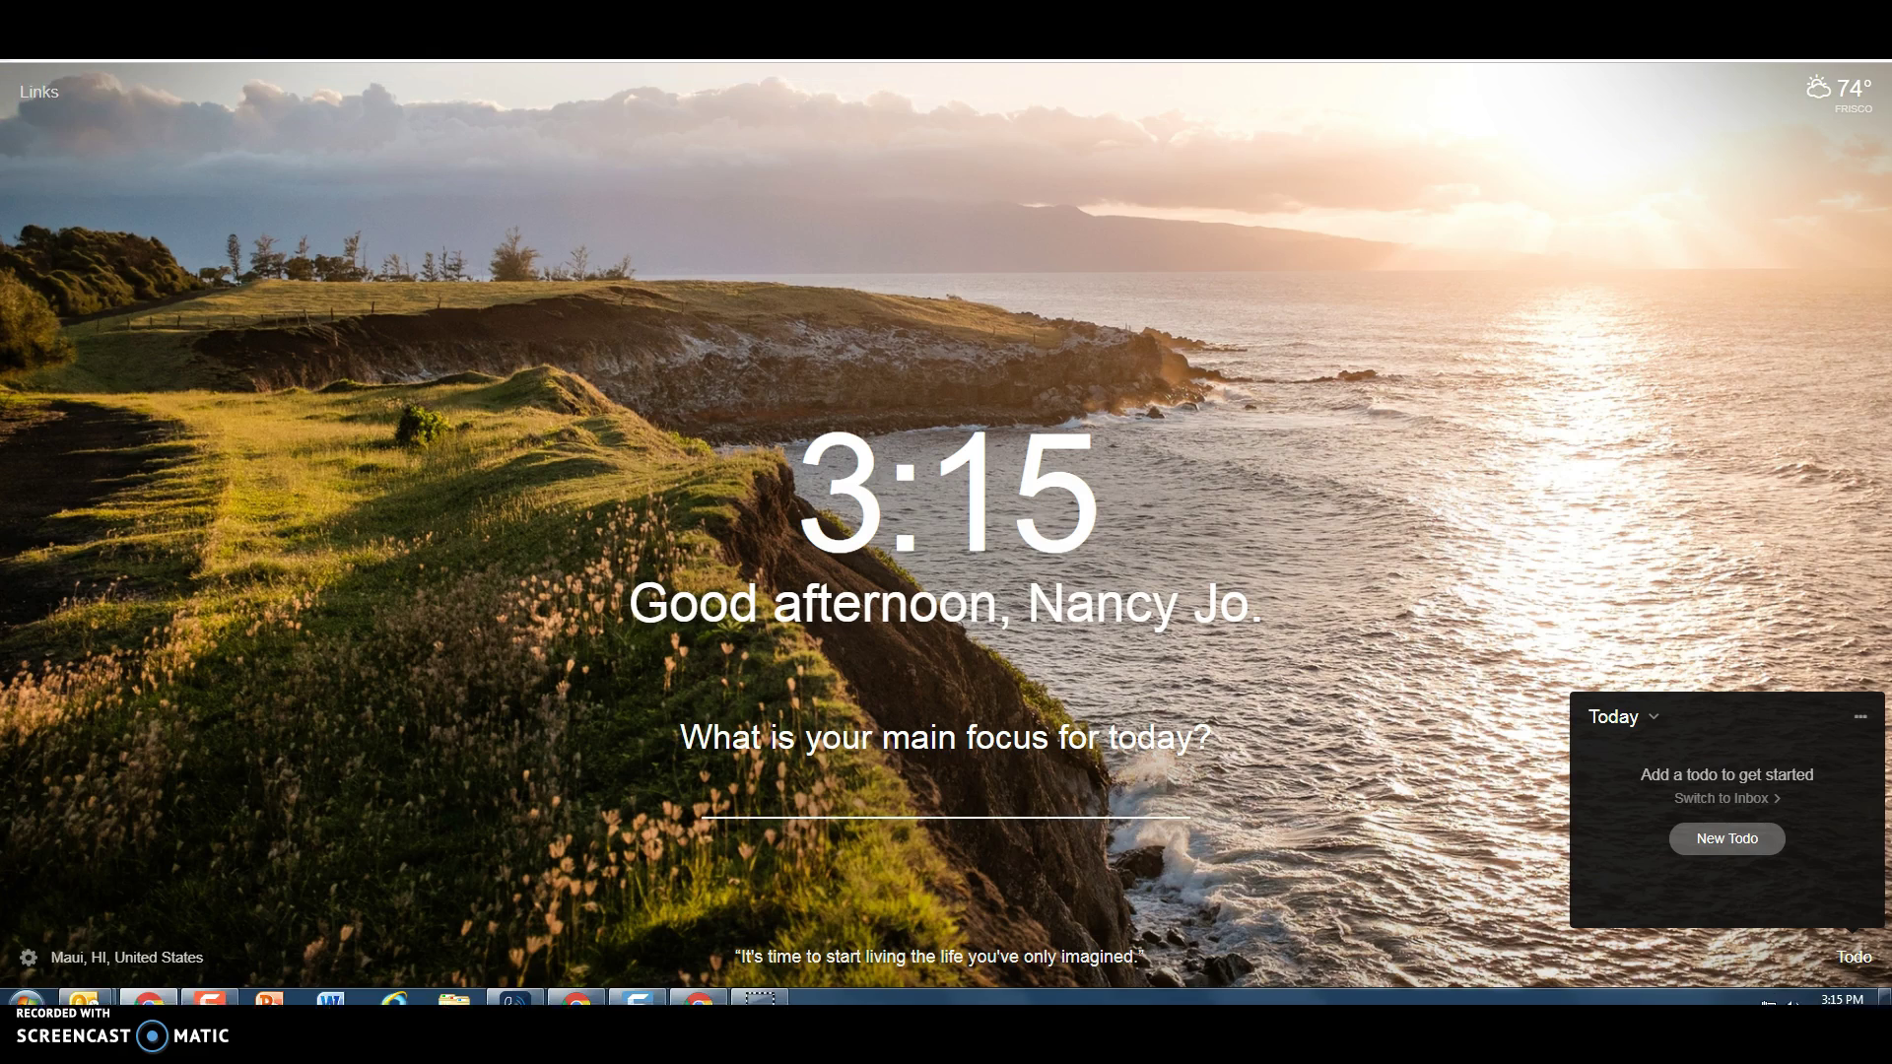
key("F11")
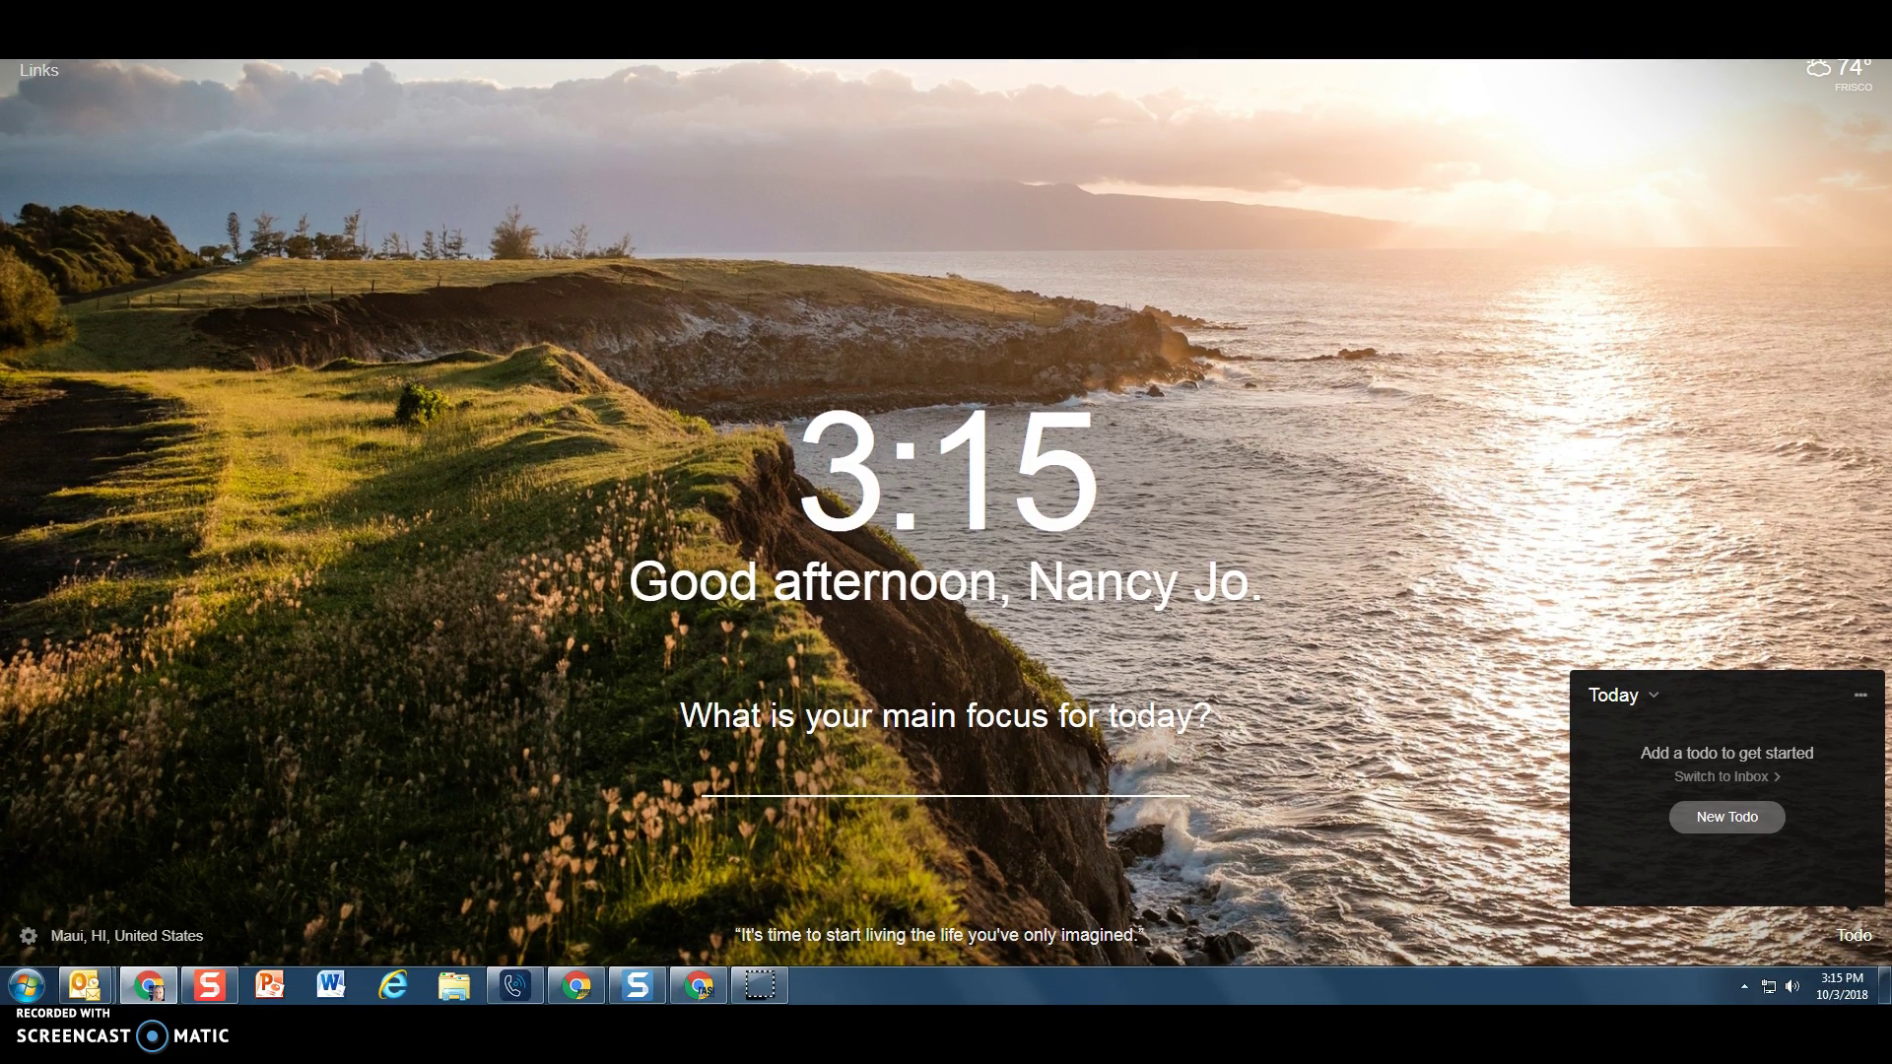
key("F11")
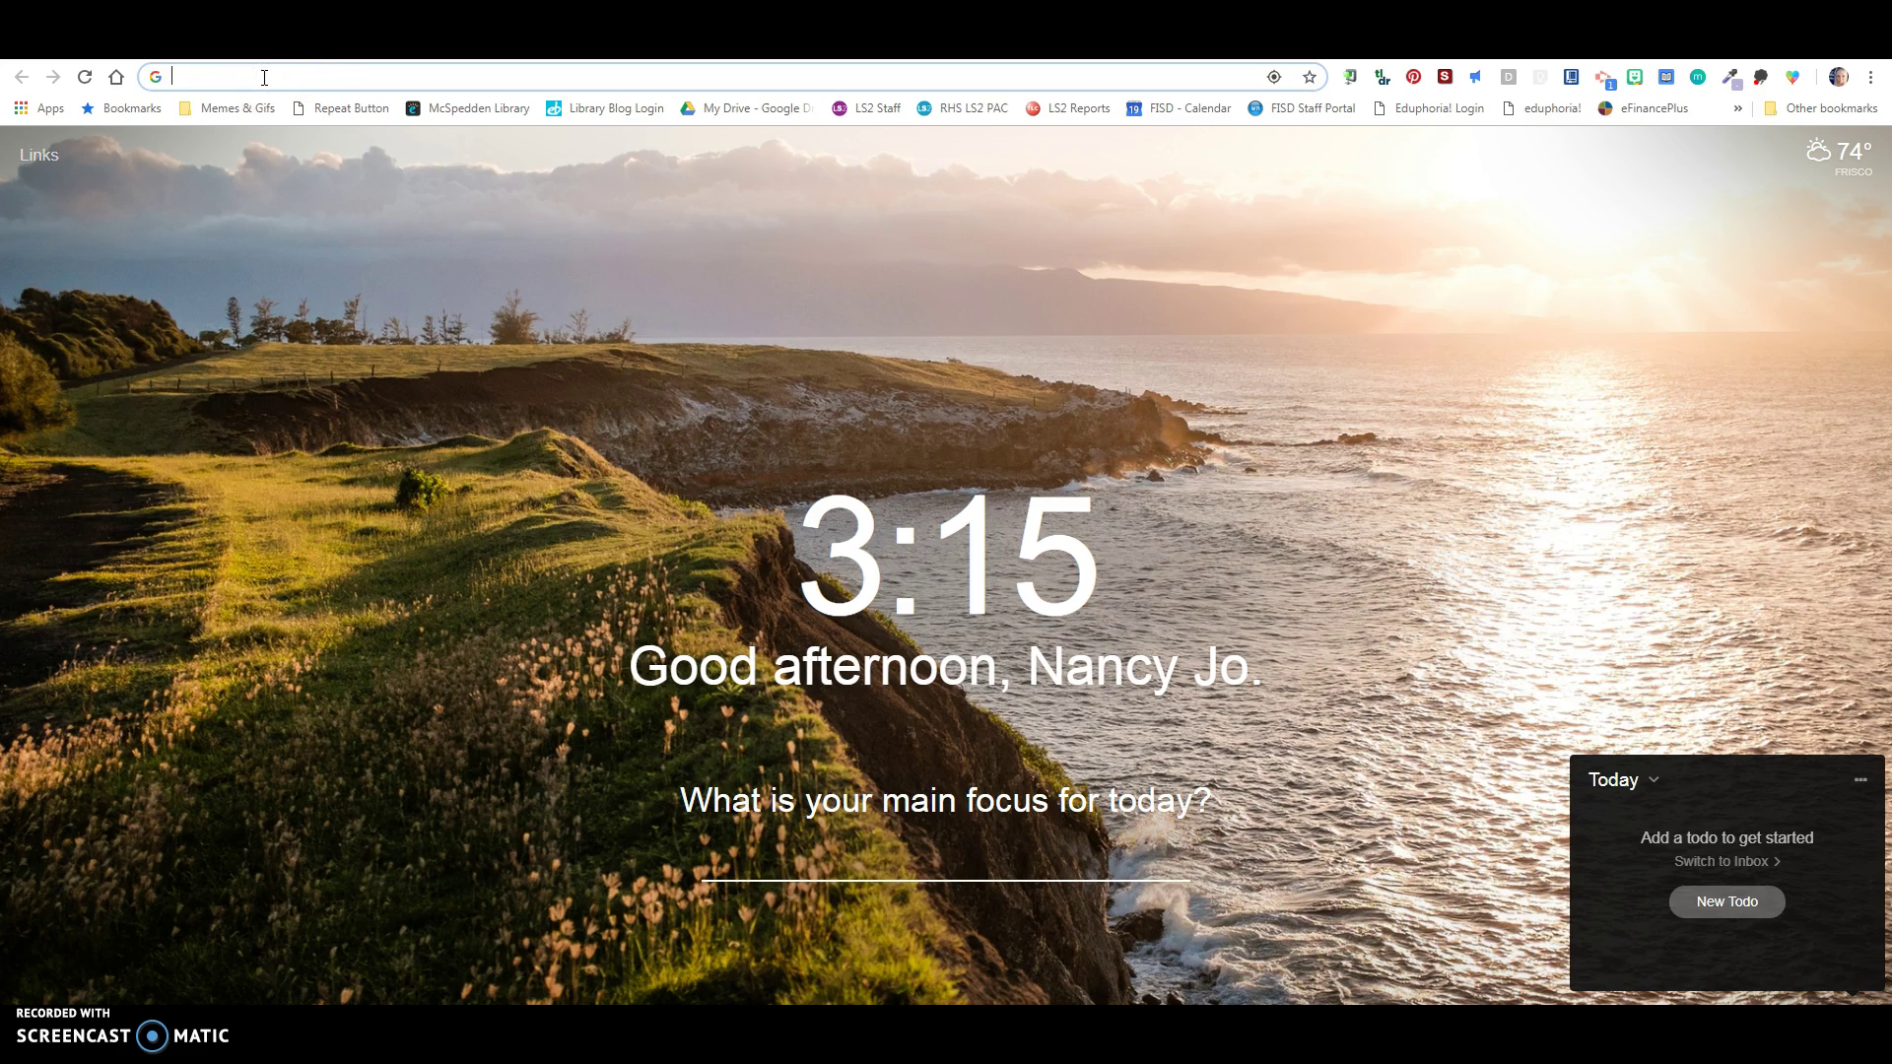
type("ugand")
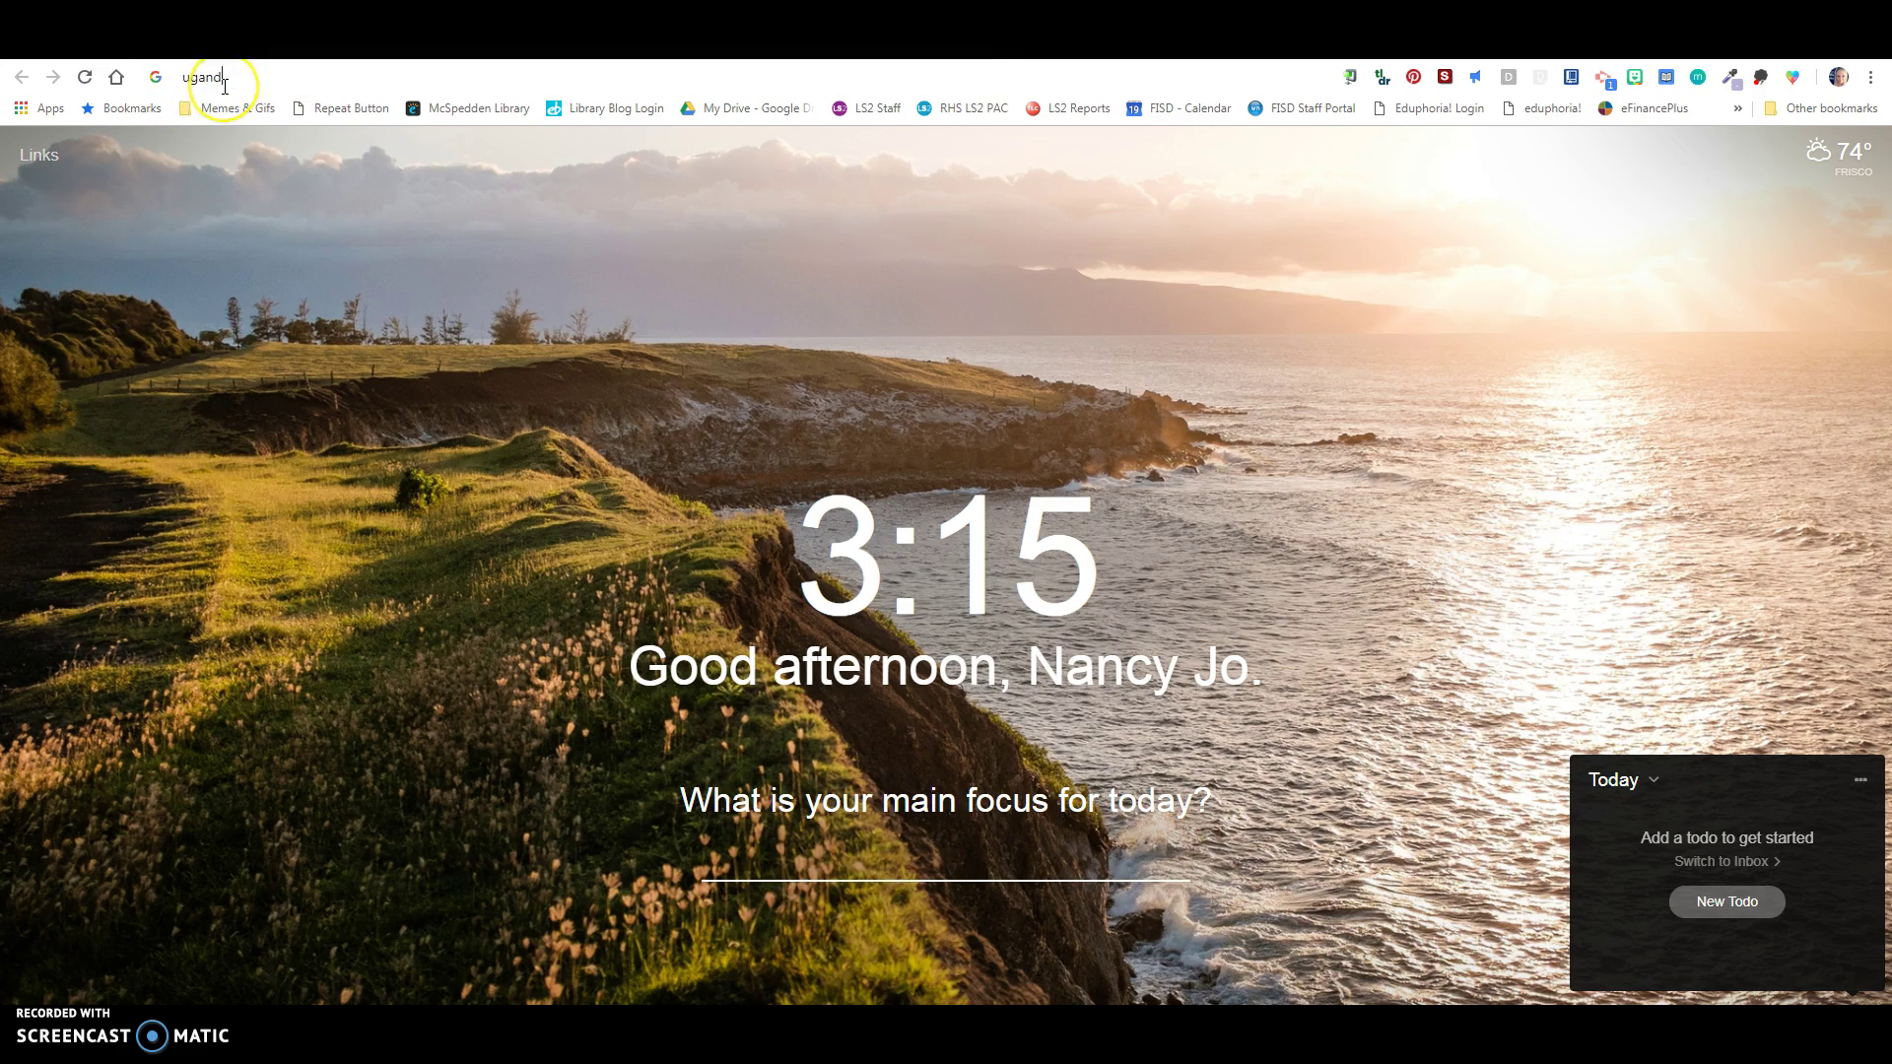
type("a and")
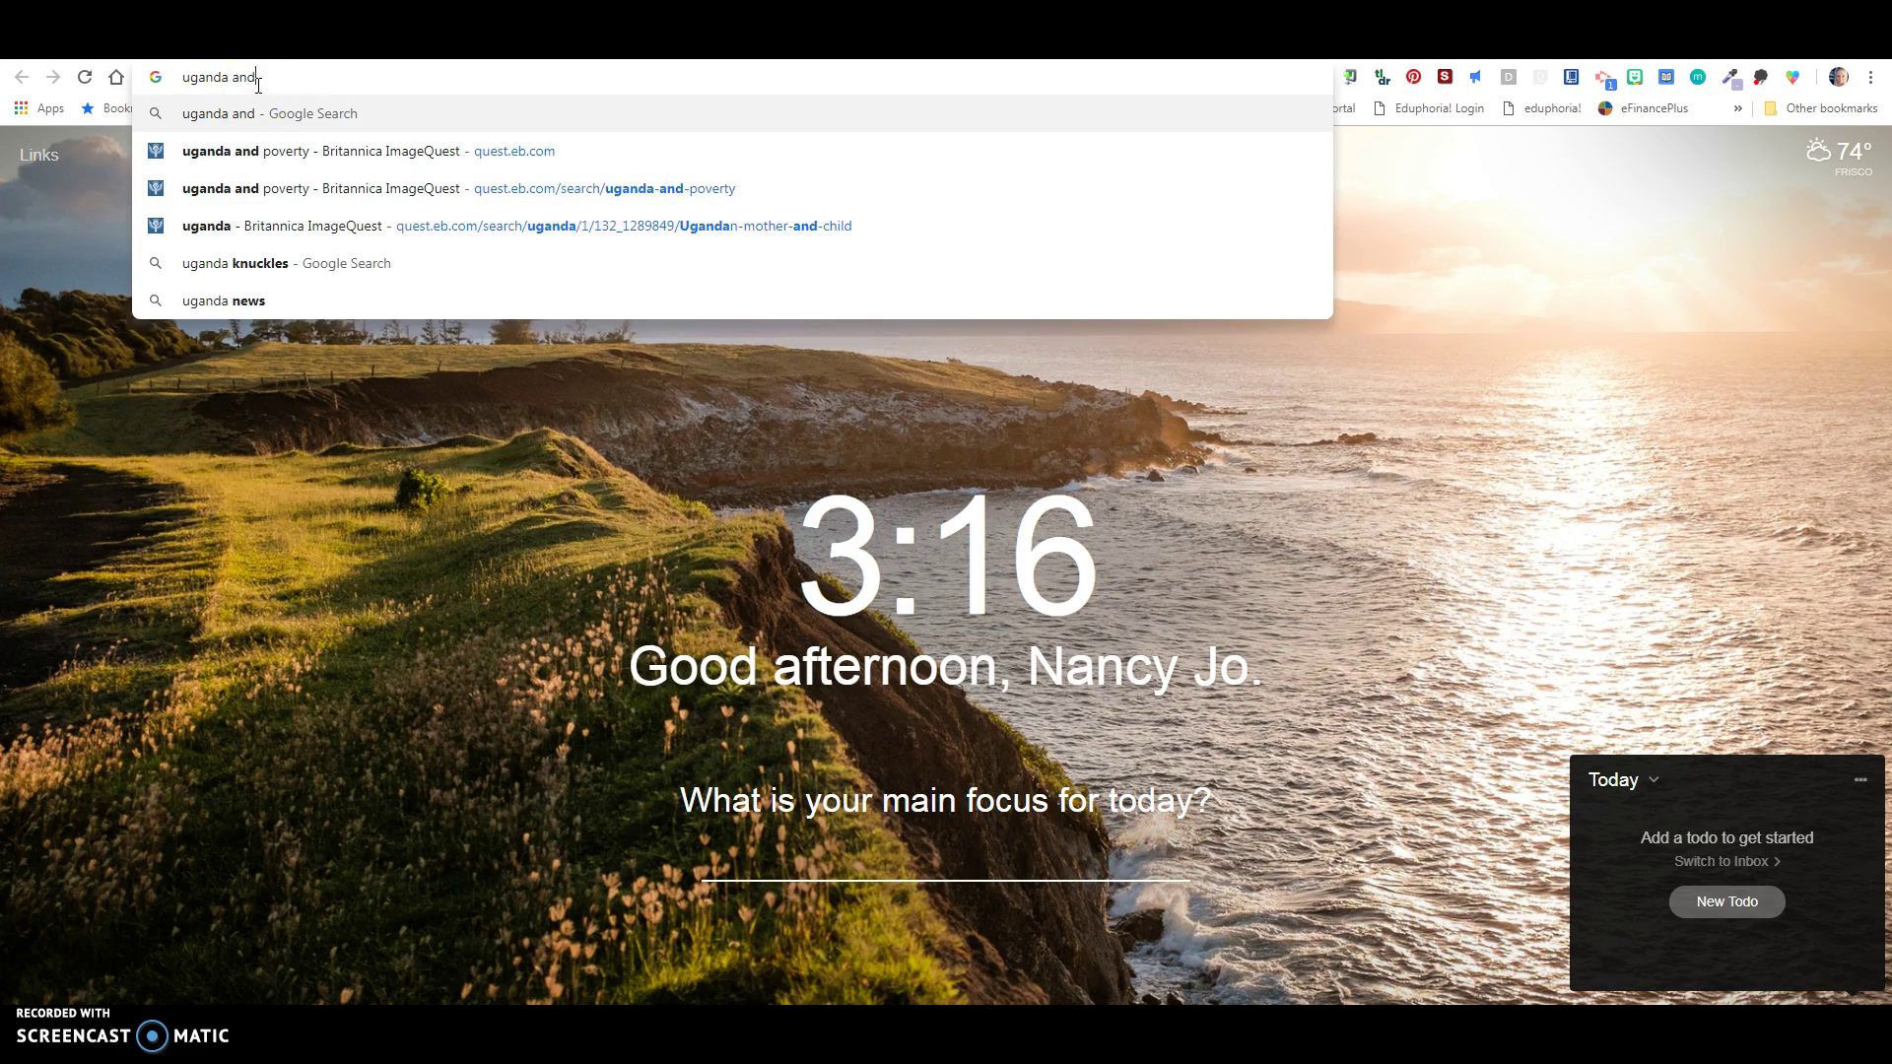
type(" poverty")
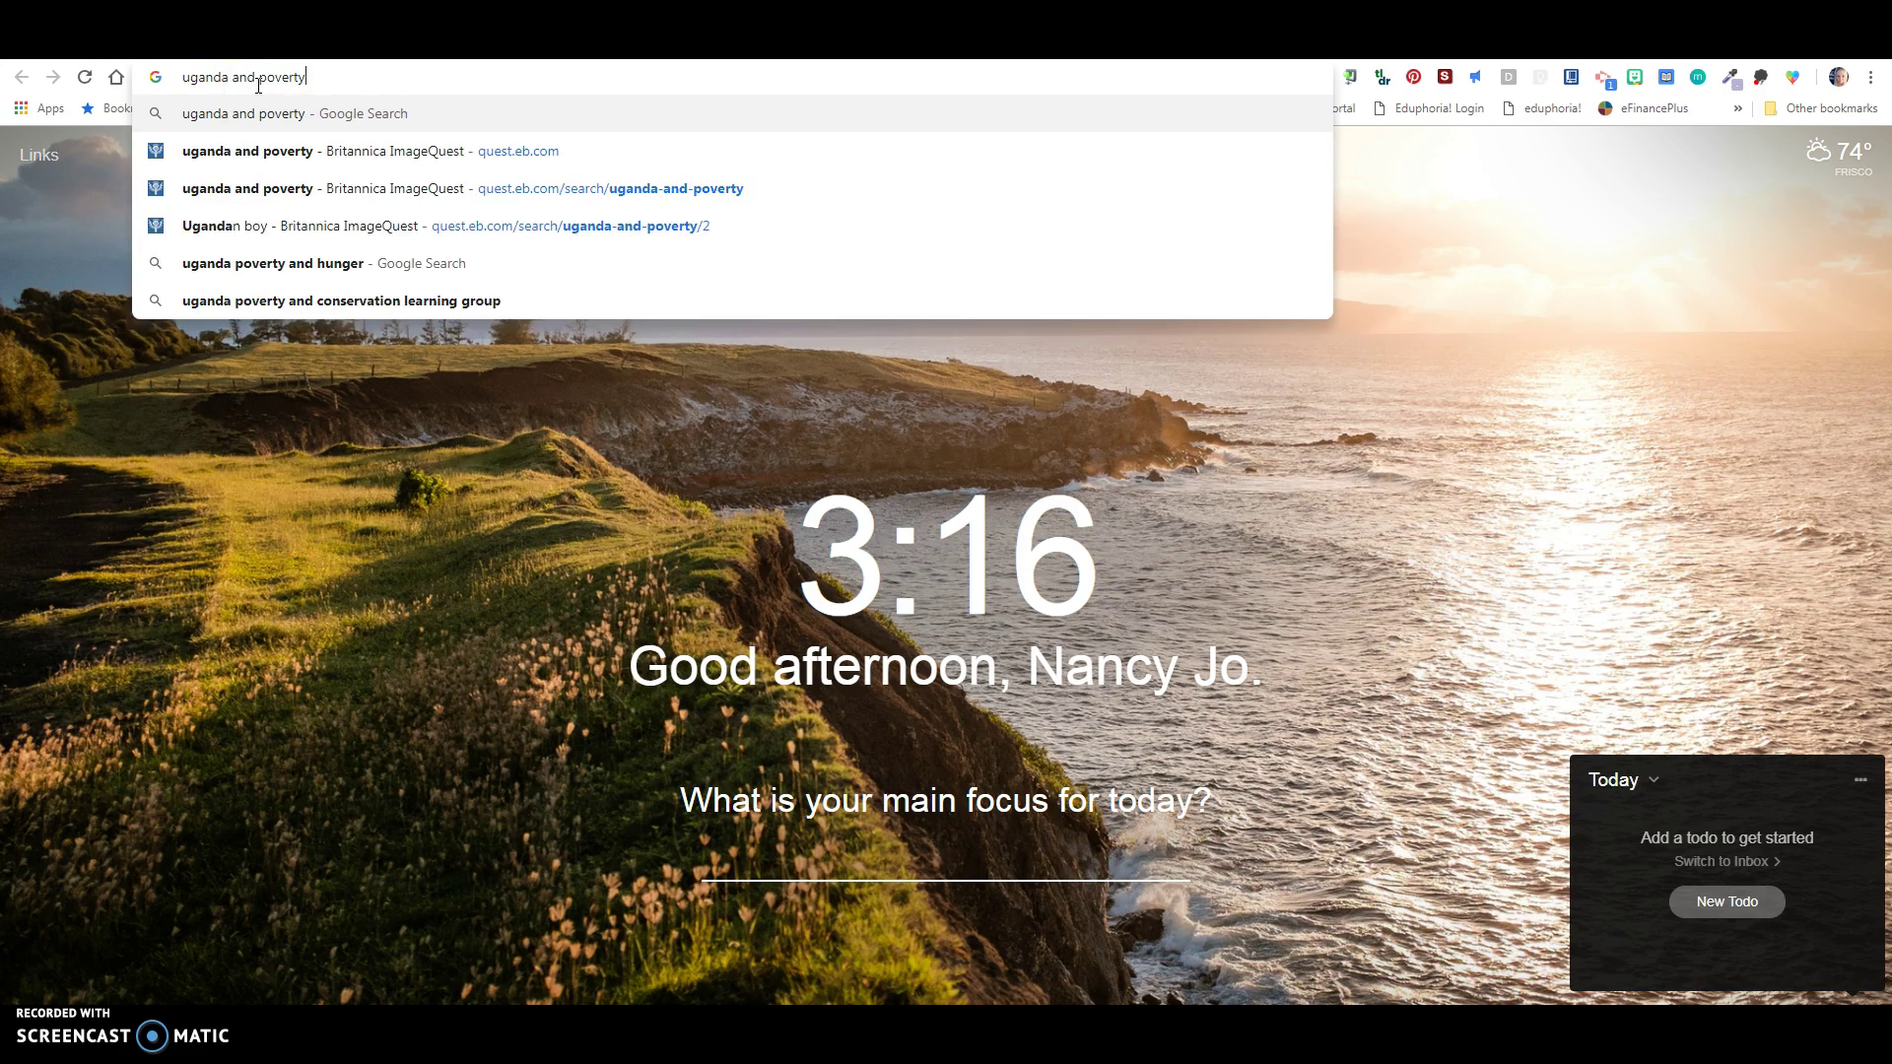
key("Return")
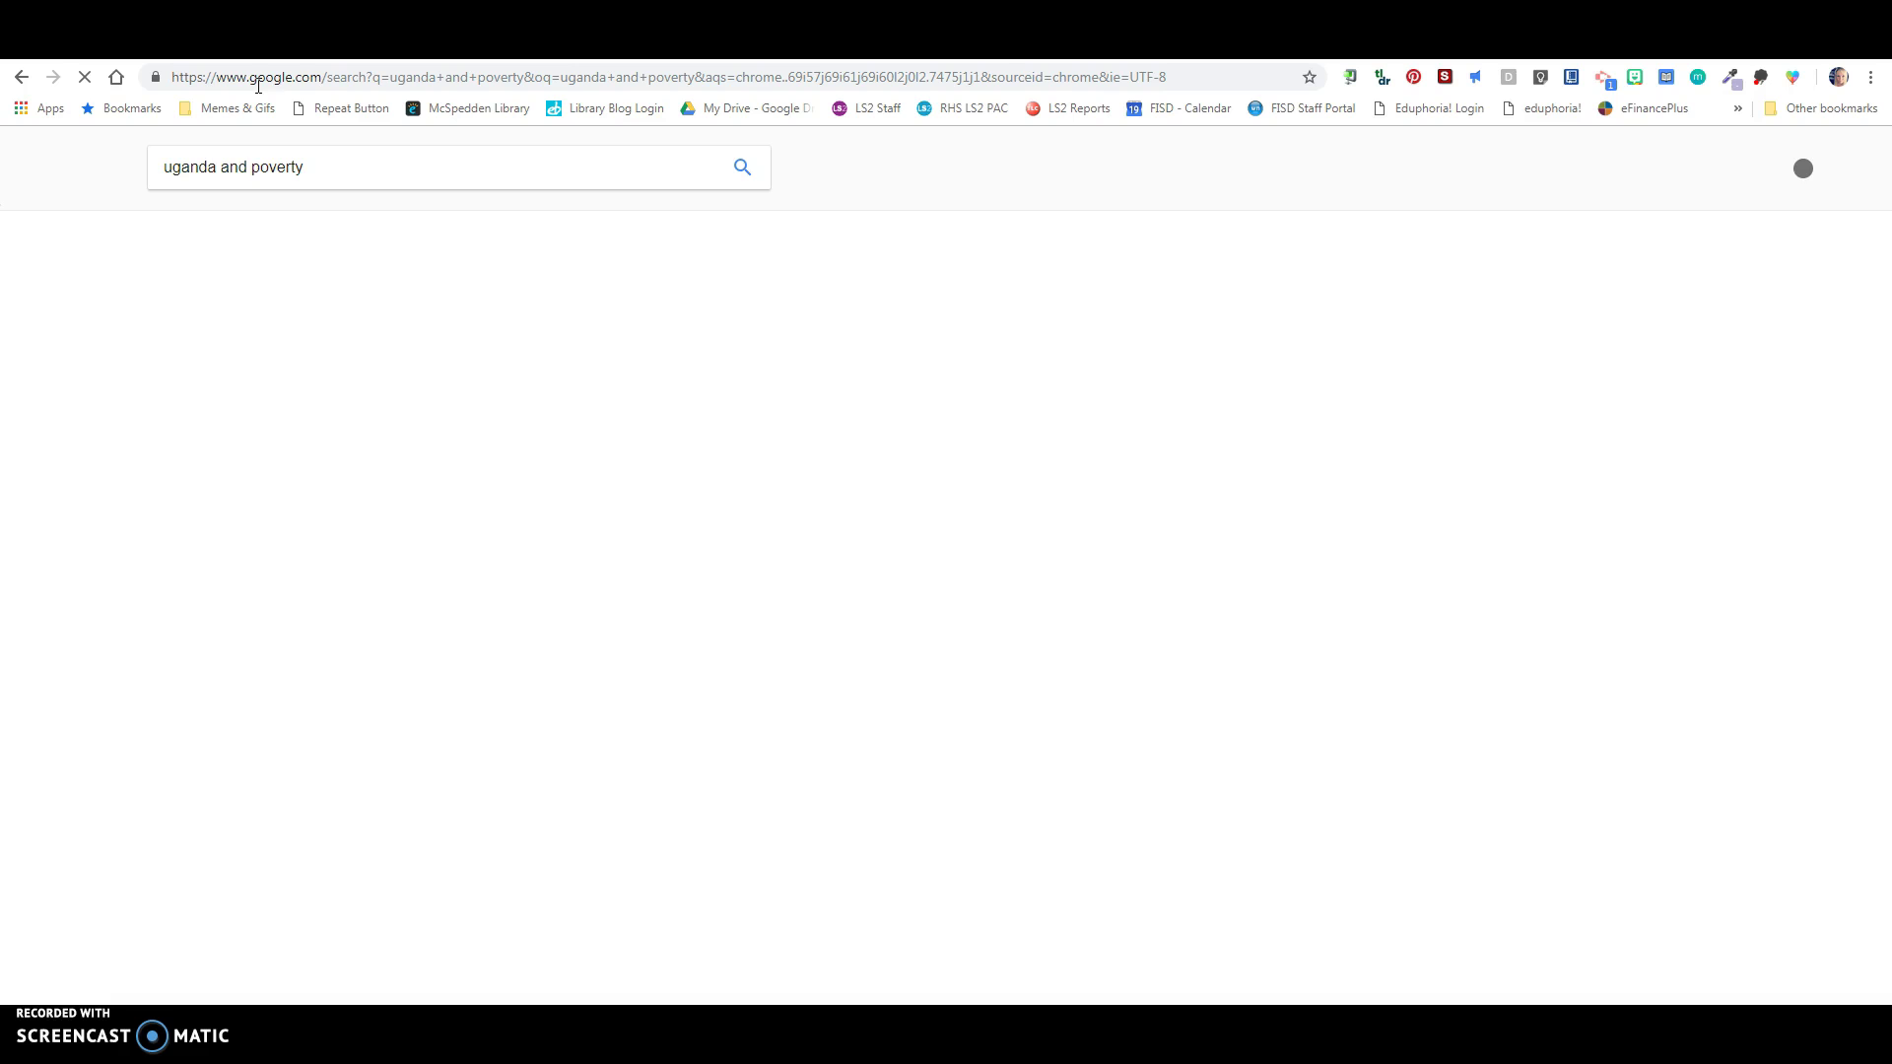
Step: Filter Google Images results for 'uganda and poverty' to Labeled for reuse and browse them
left_click(299, 225)
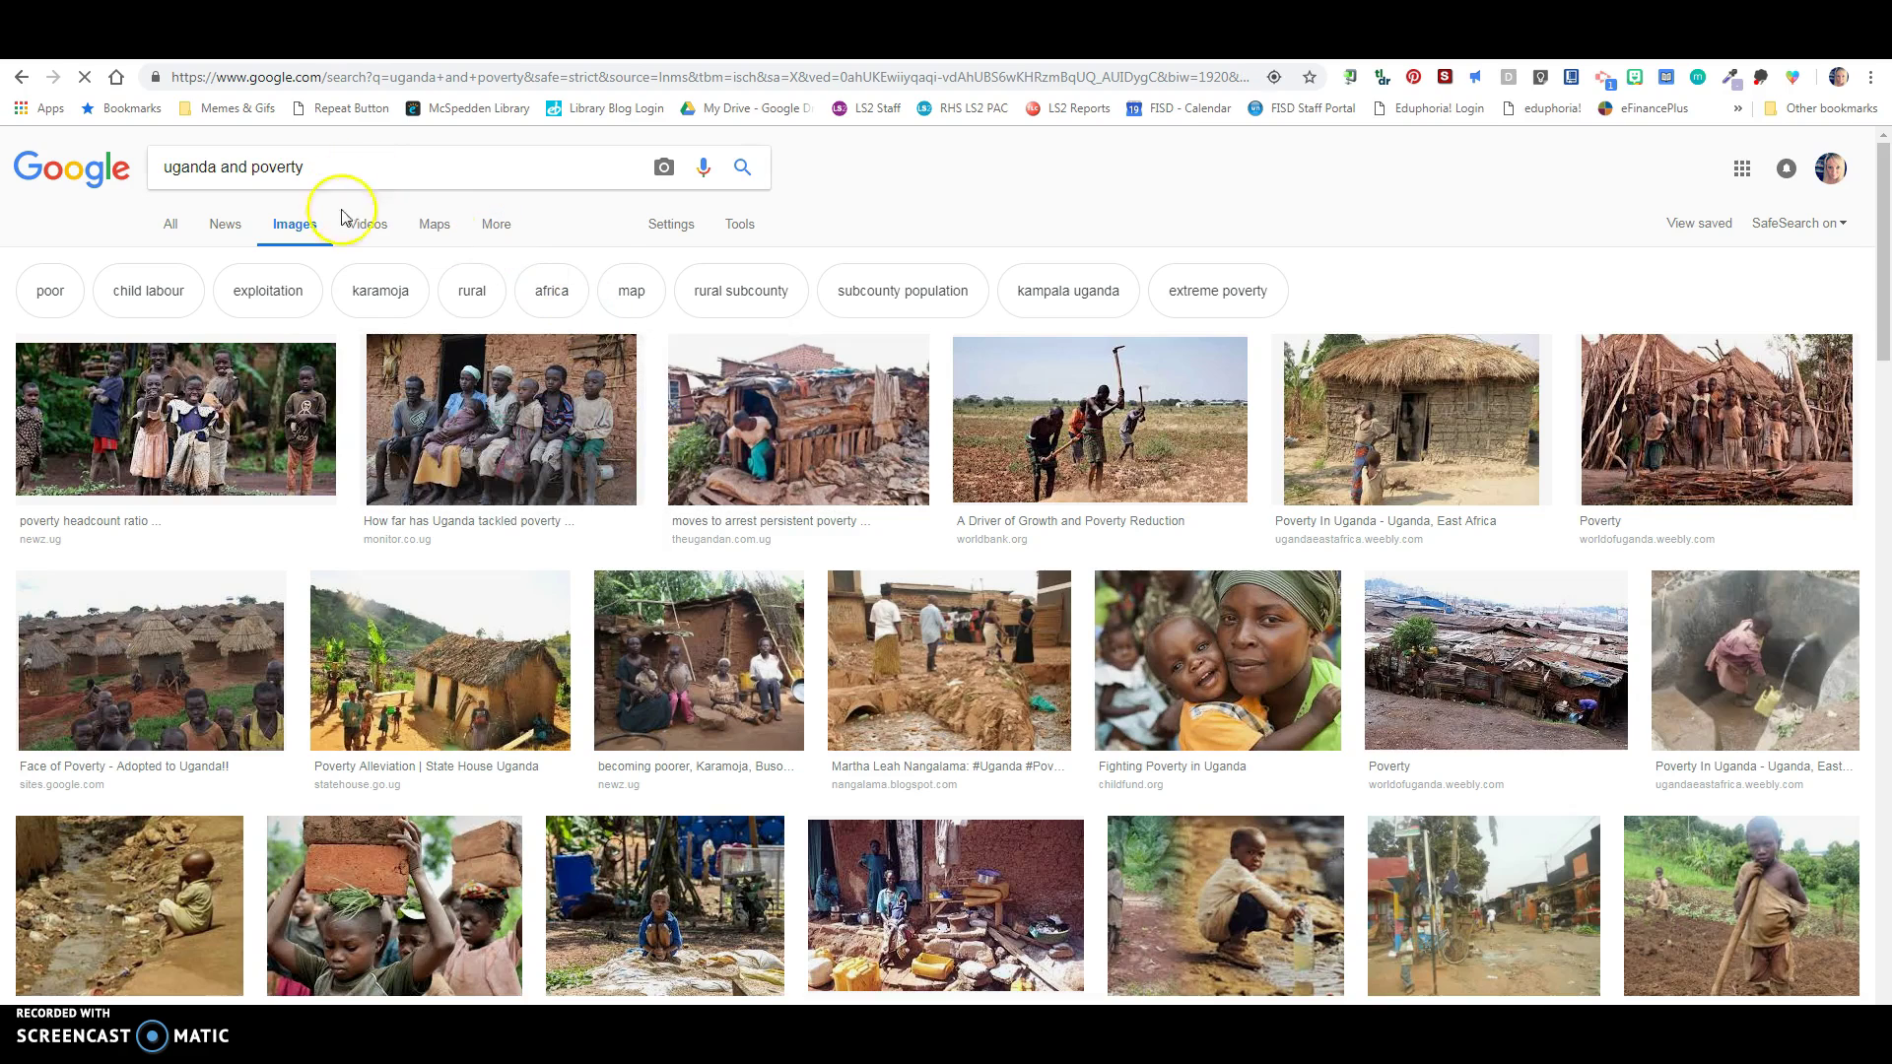
left_click(770, 239)
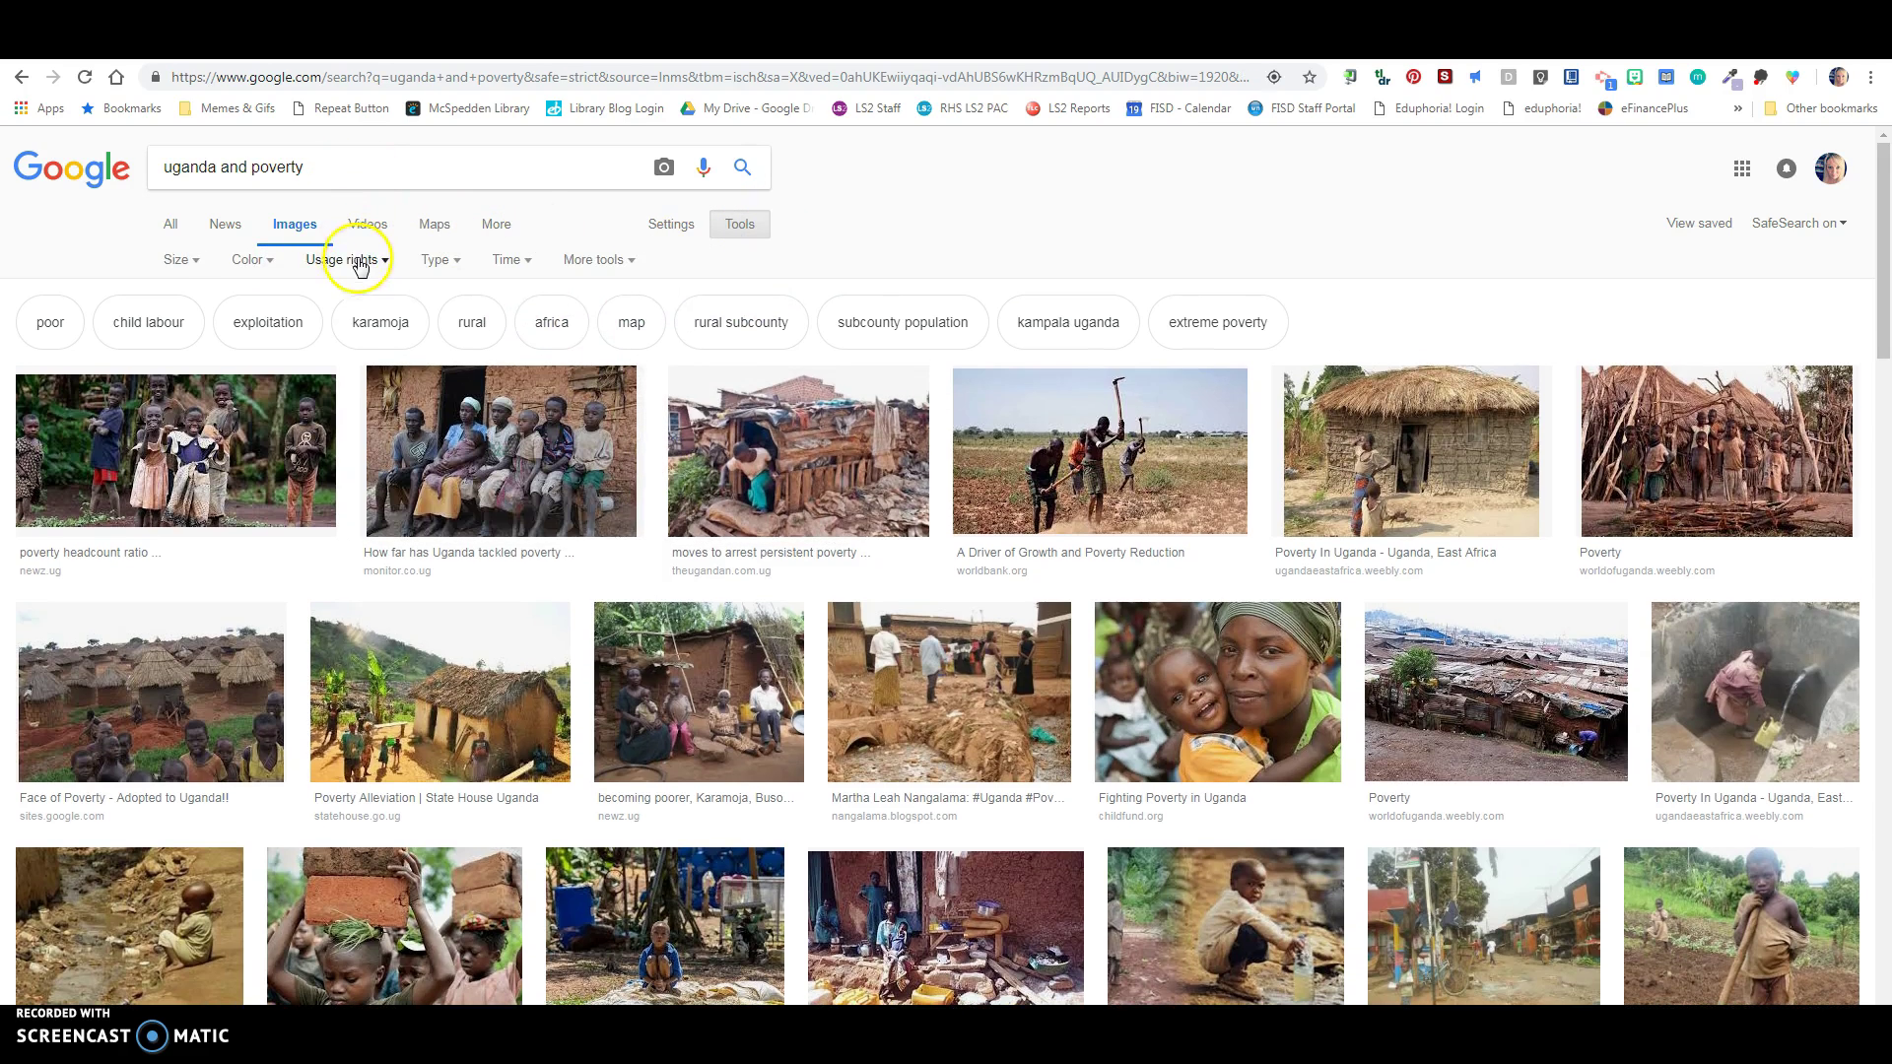
left_click(363, 262)
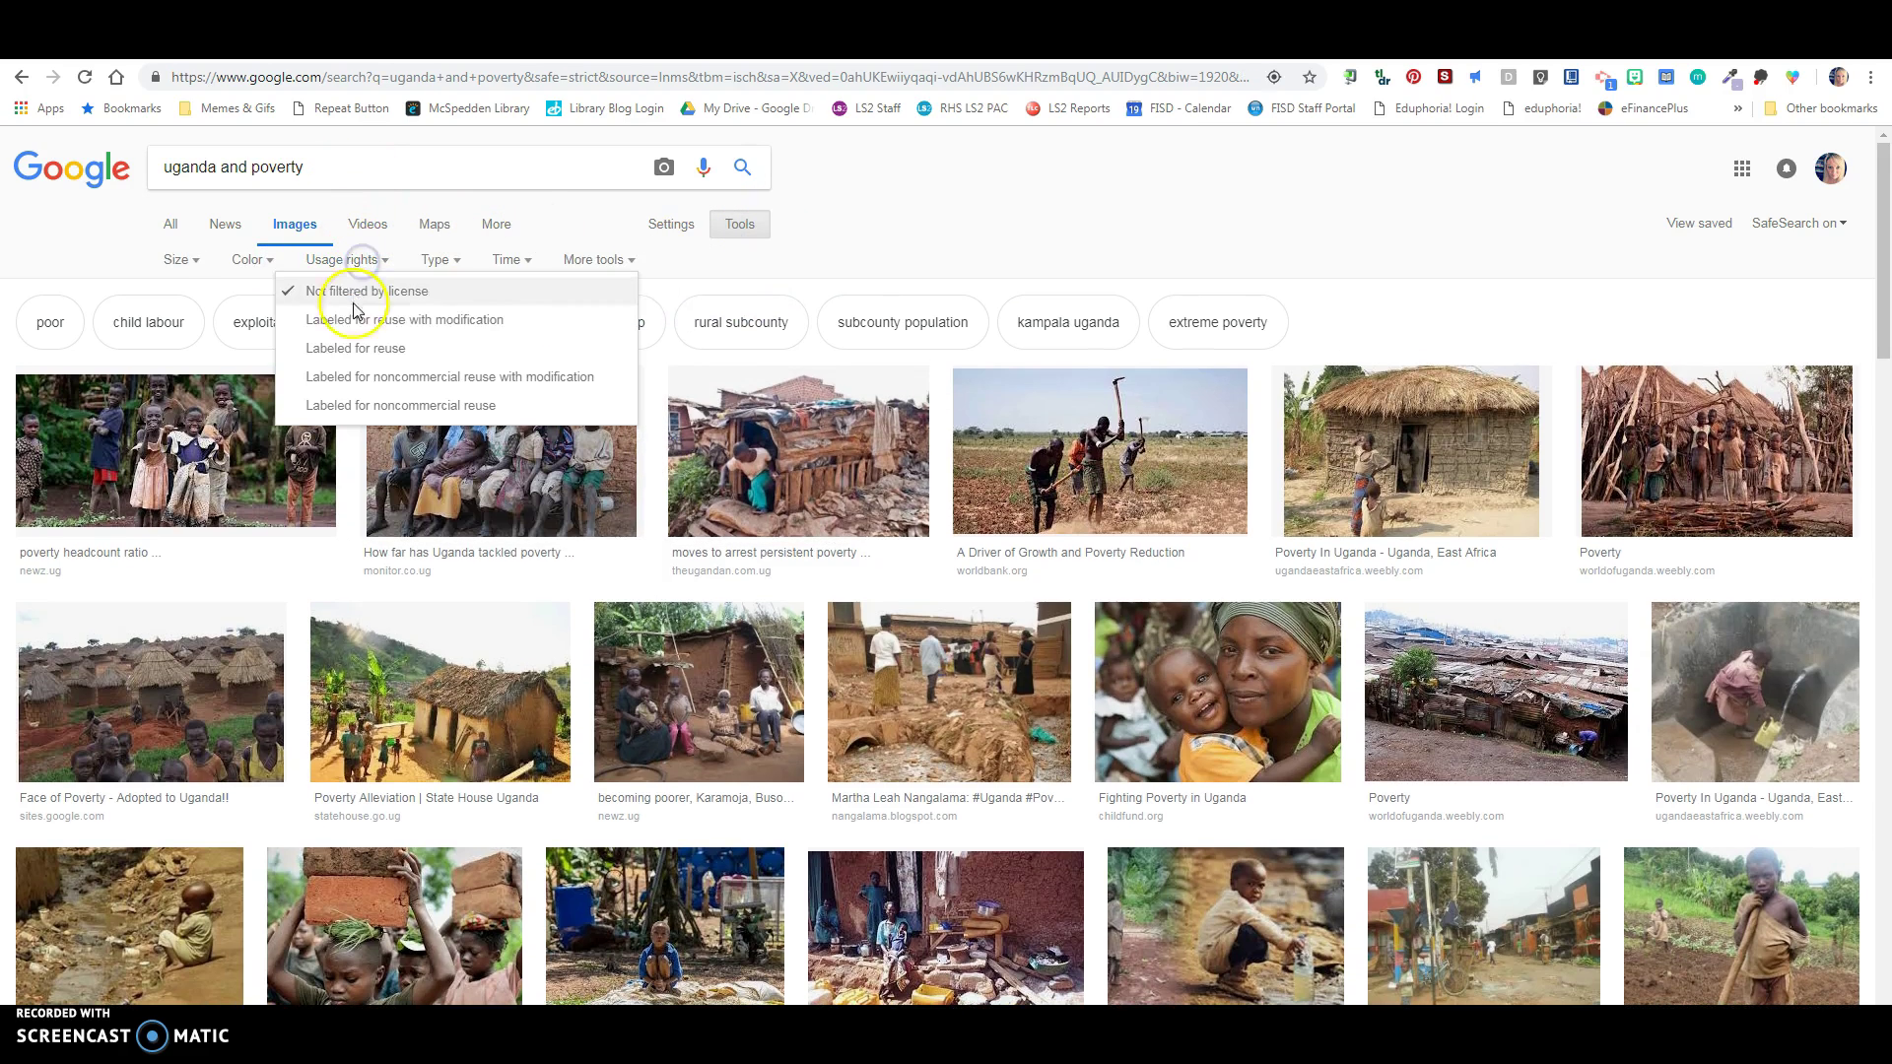
left_click(354, 354)
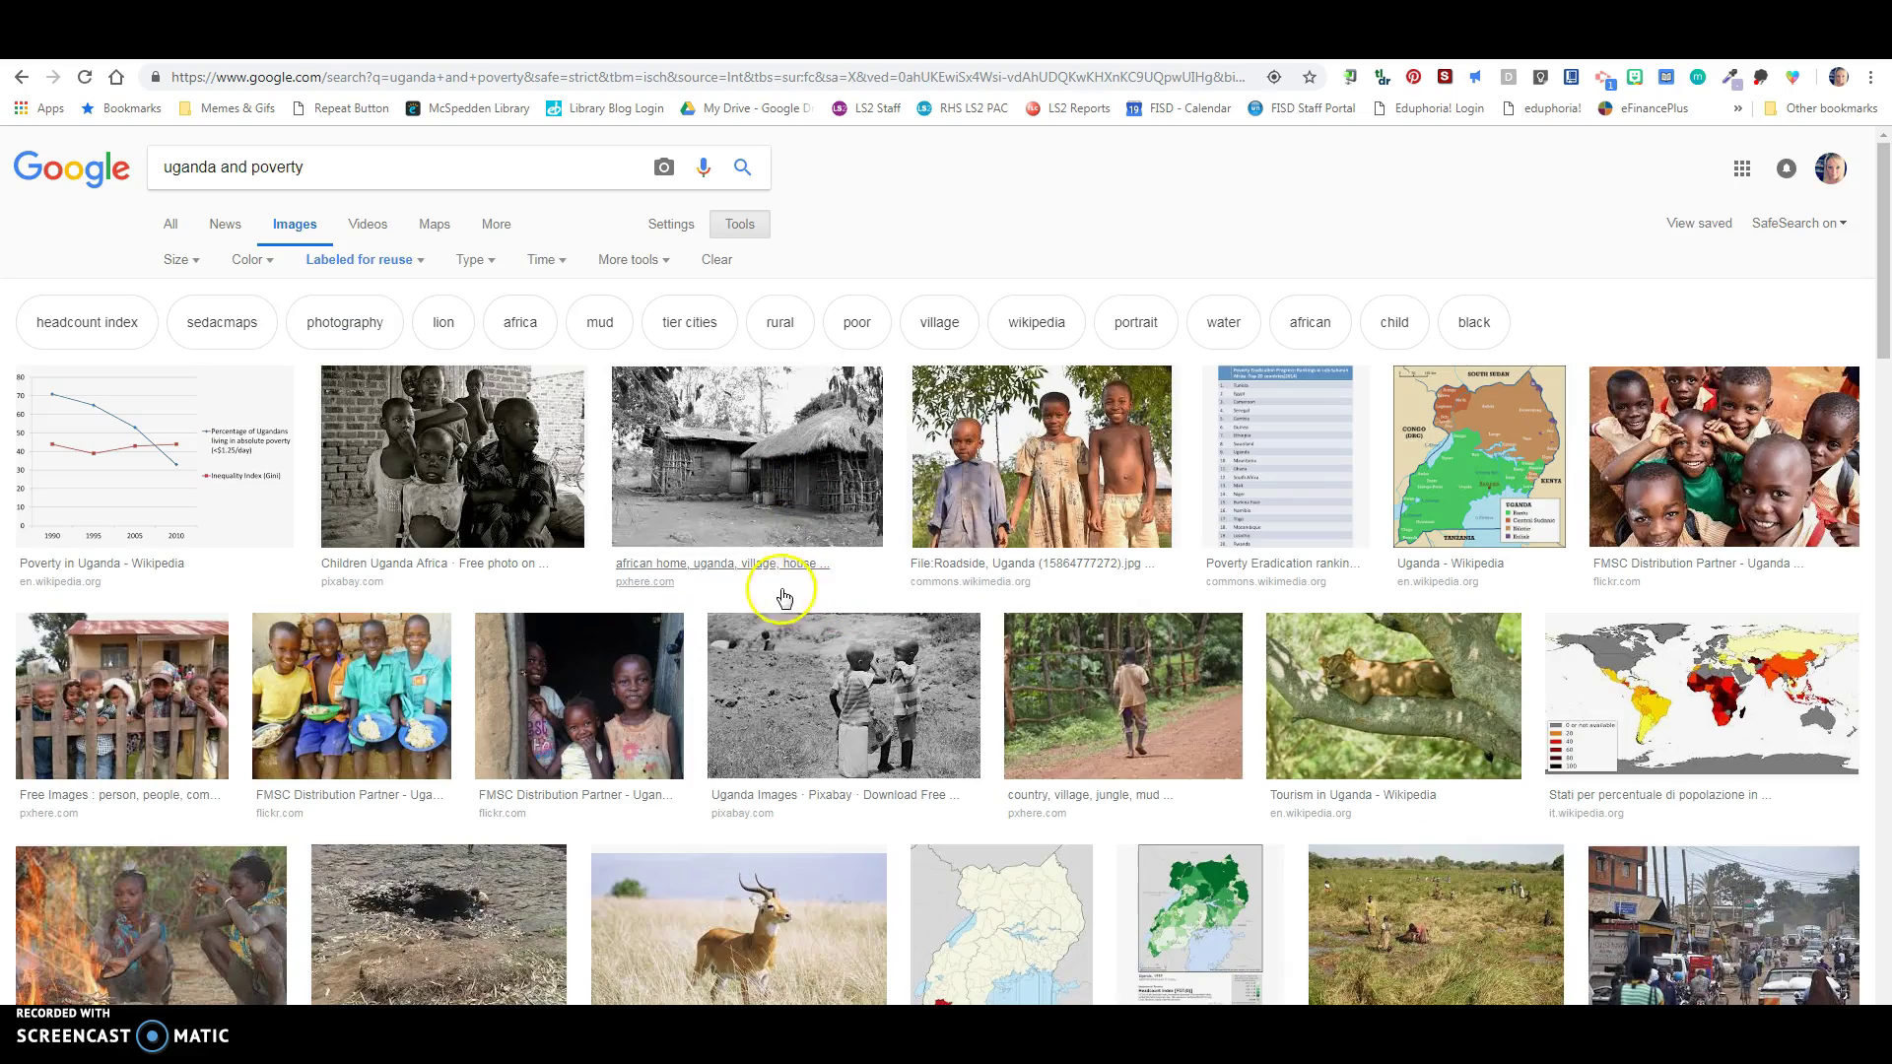
scroll(1131, 964, "down", 6)
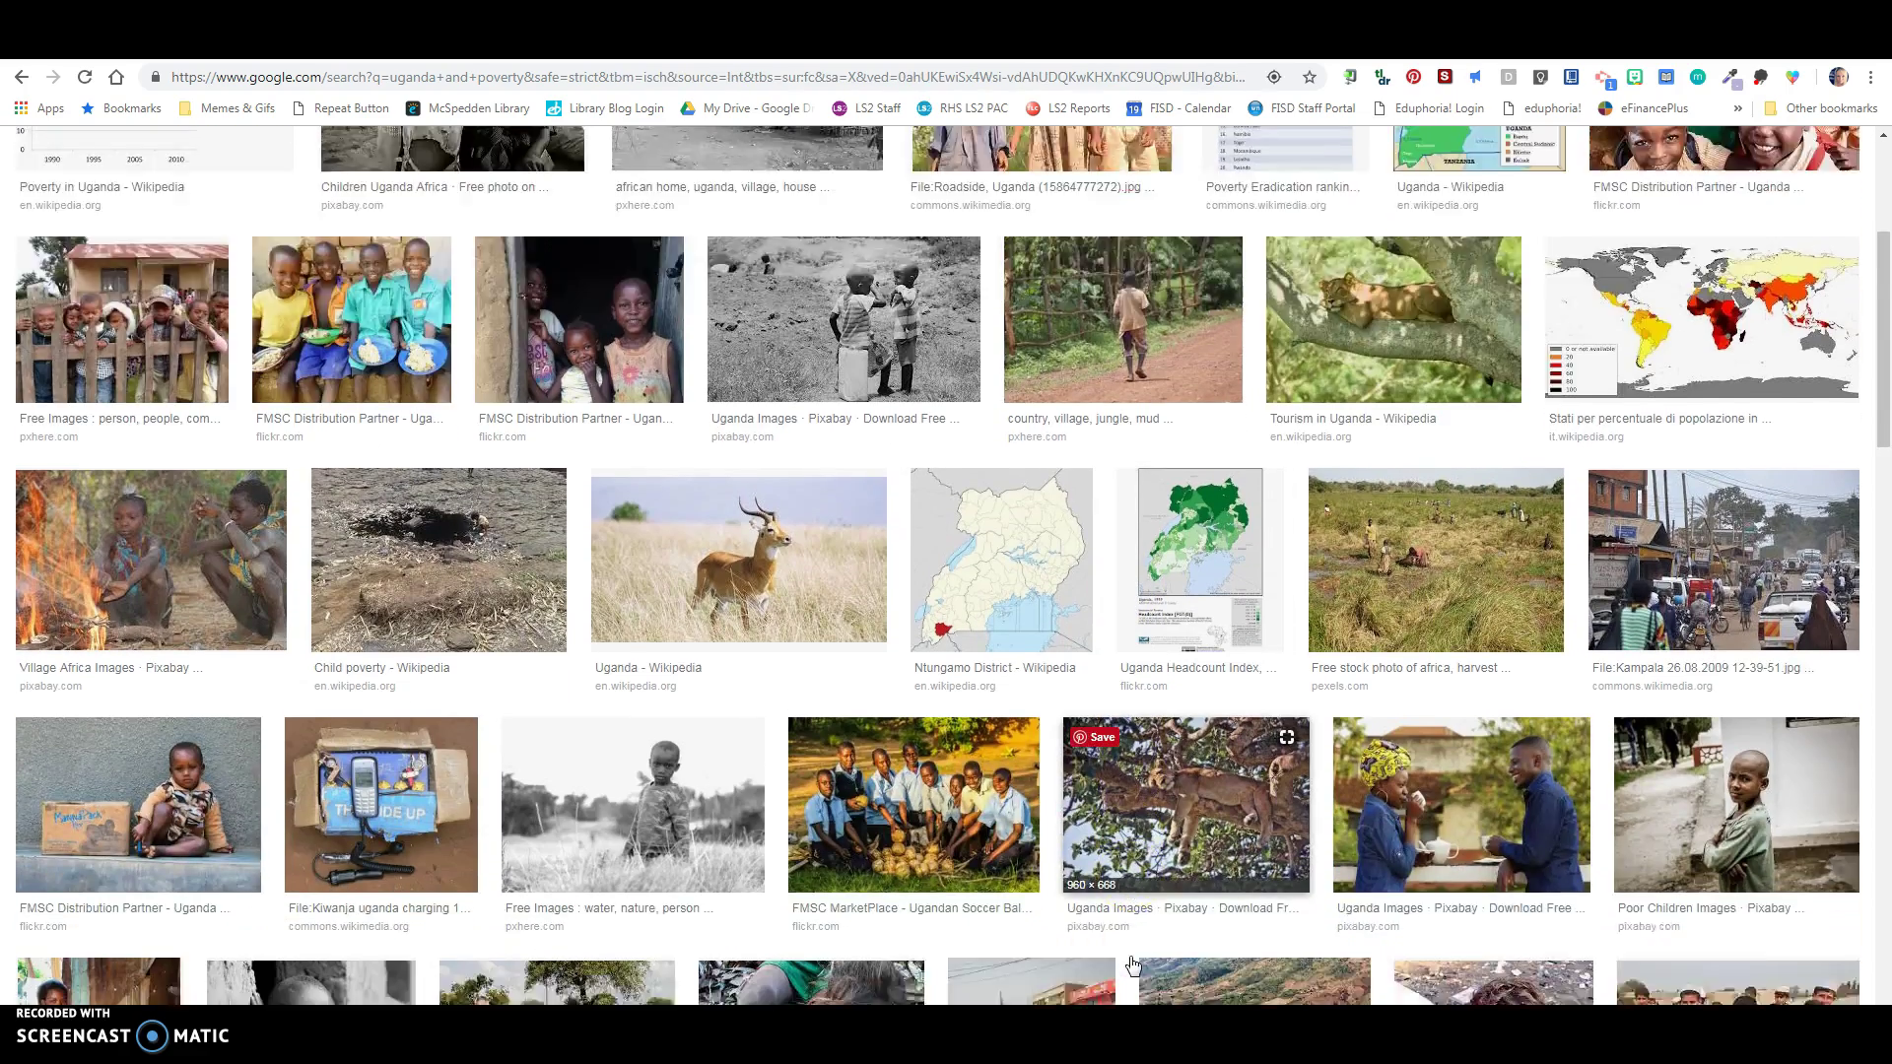
scroll(1129, 956, "down", 3)
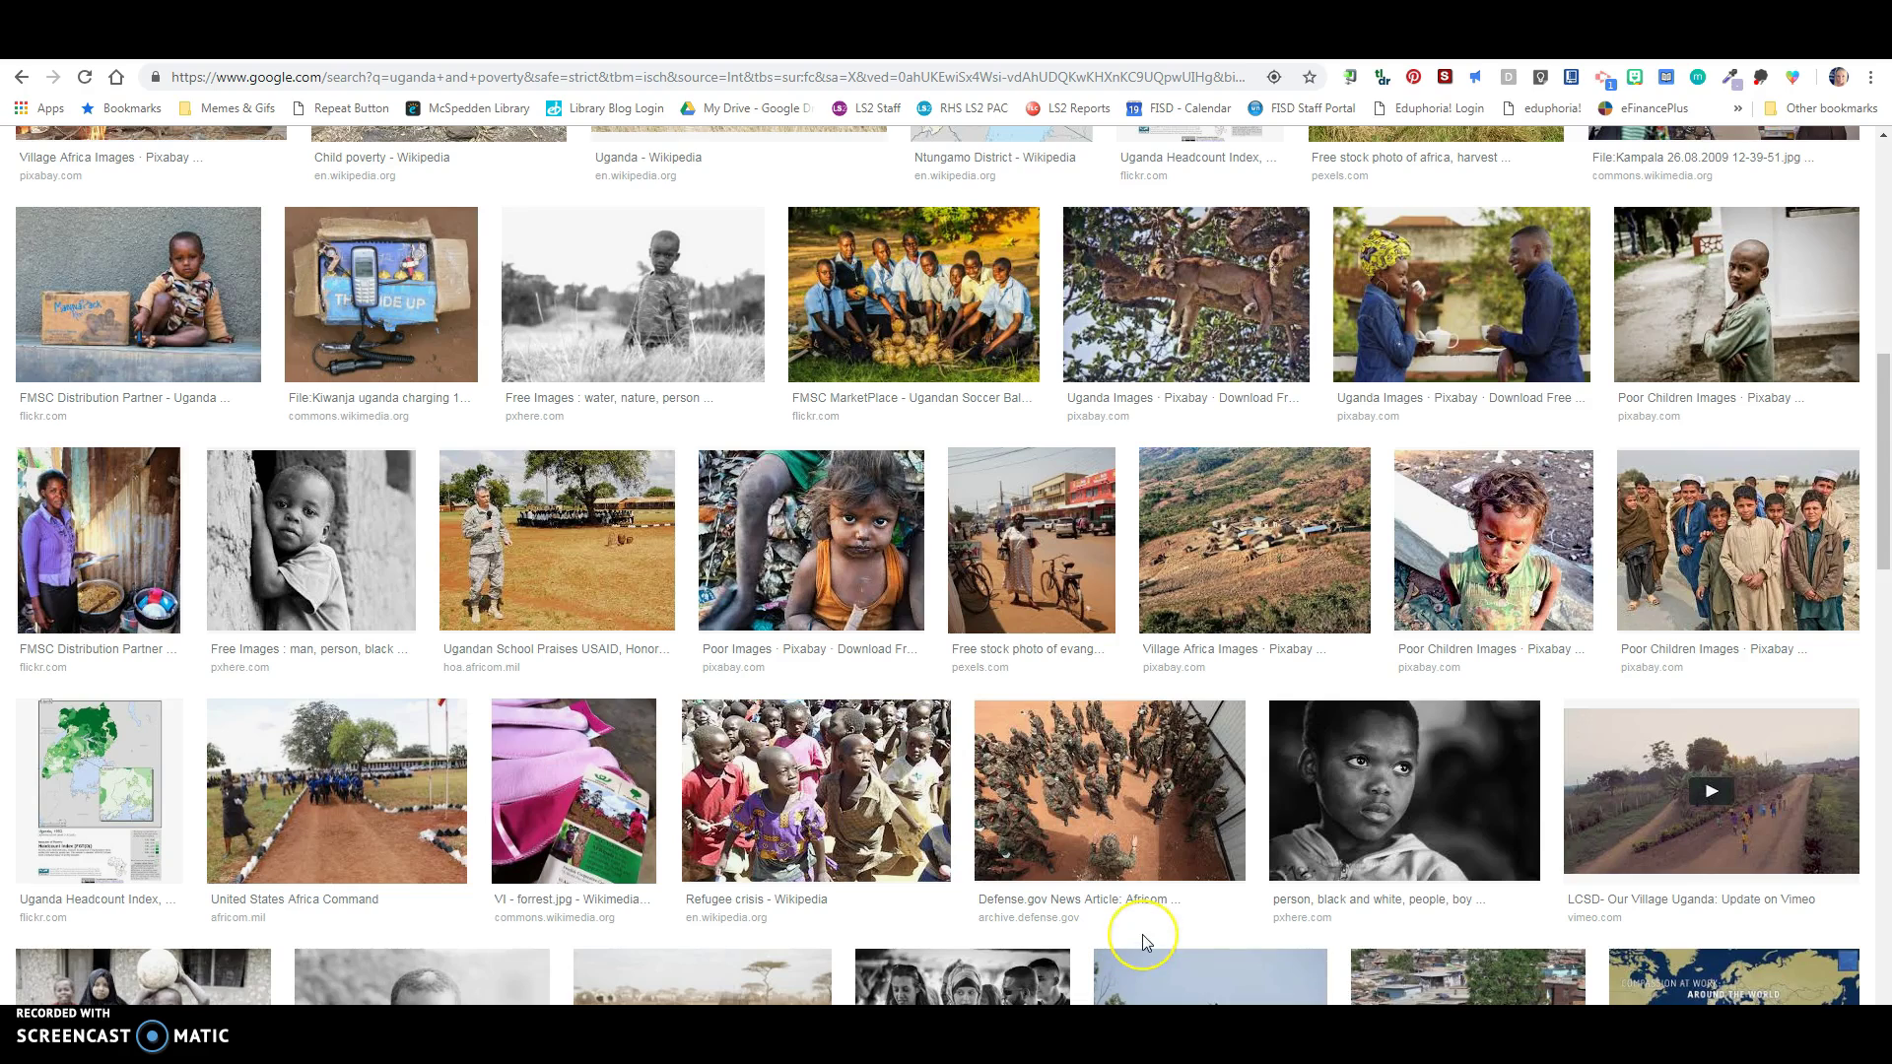
scroll(1143, 935, "down", 3)
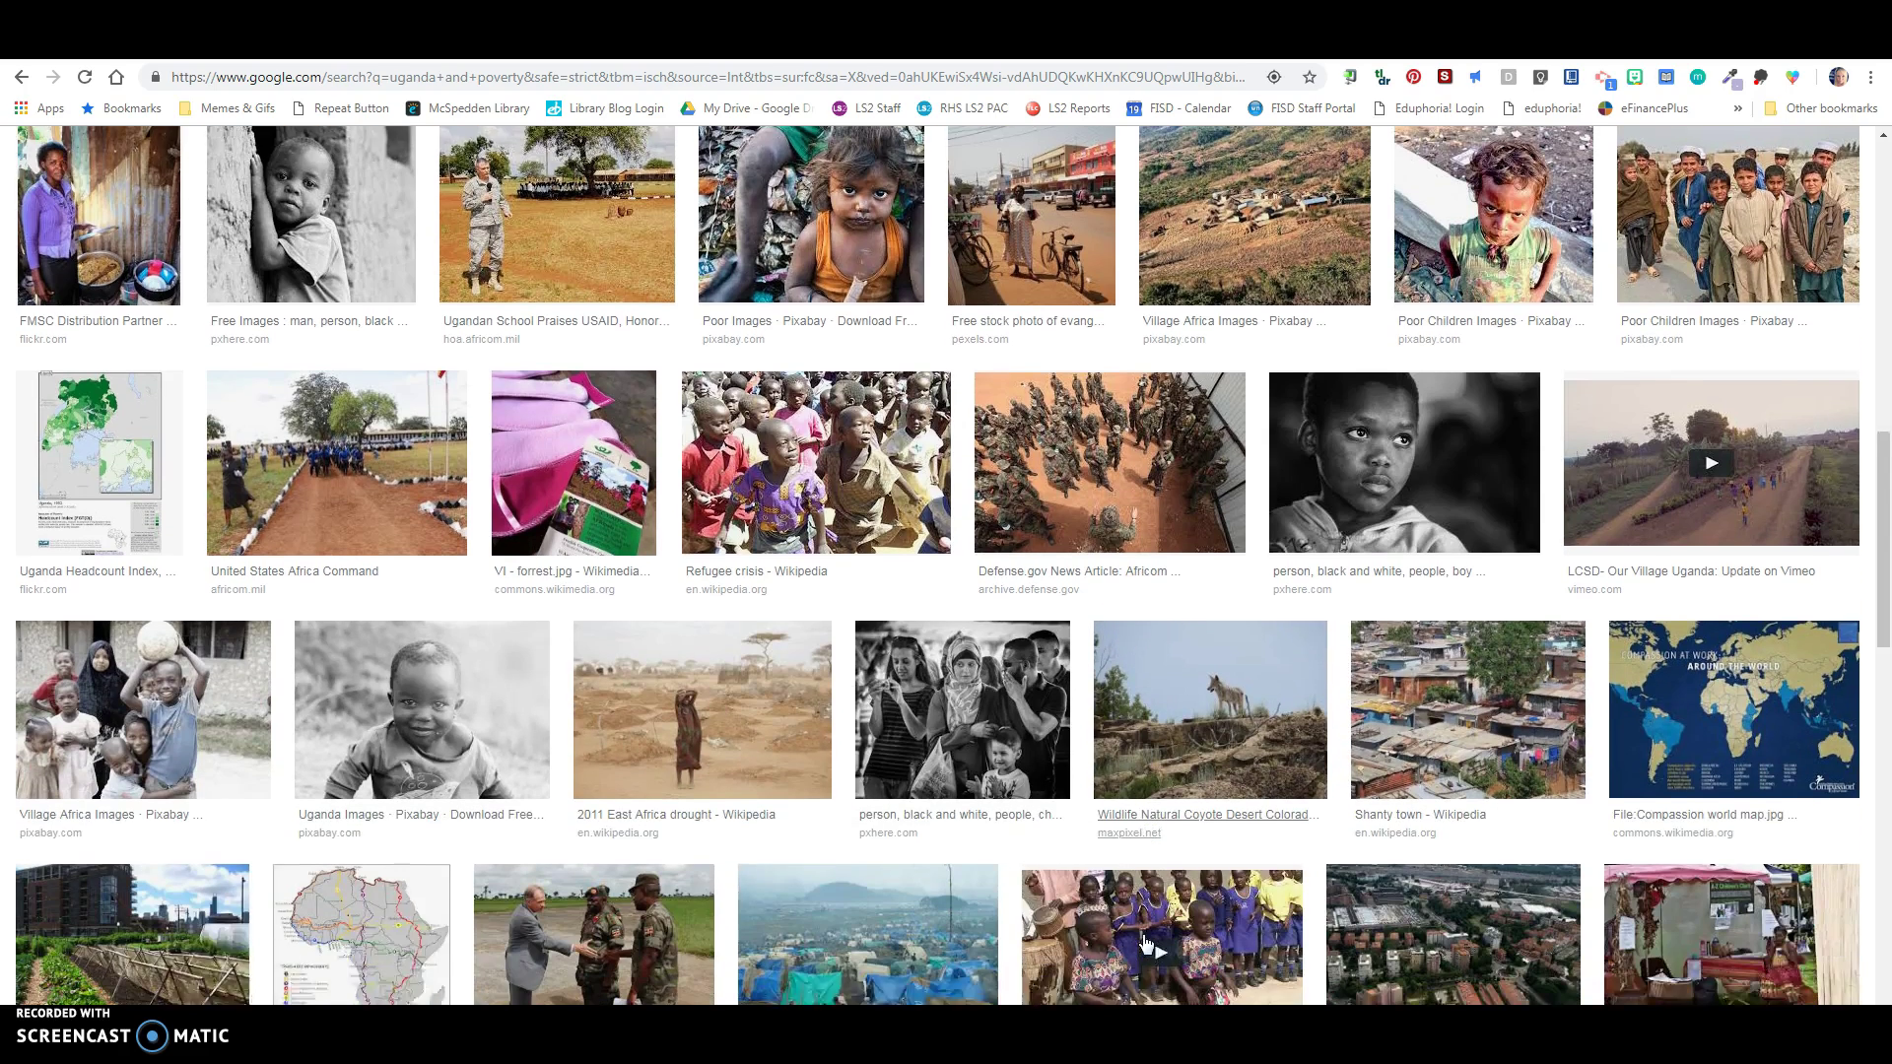
scroll(1143, 944, "down", 6)
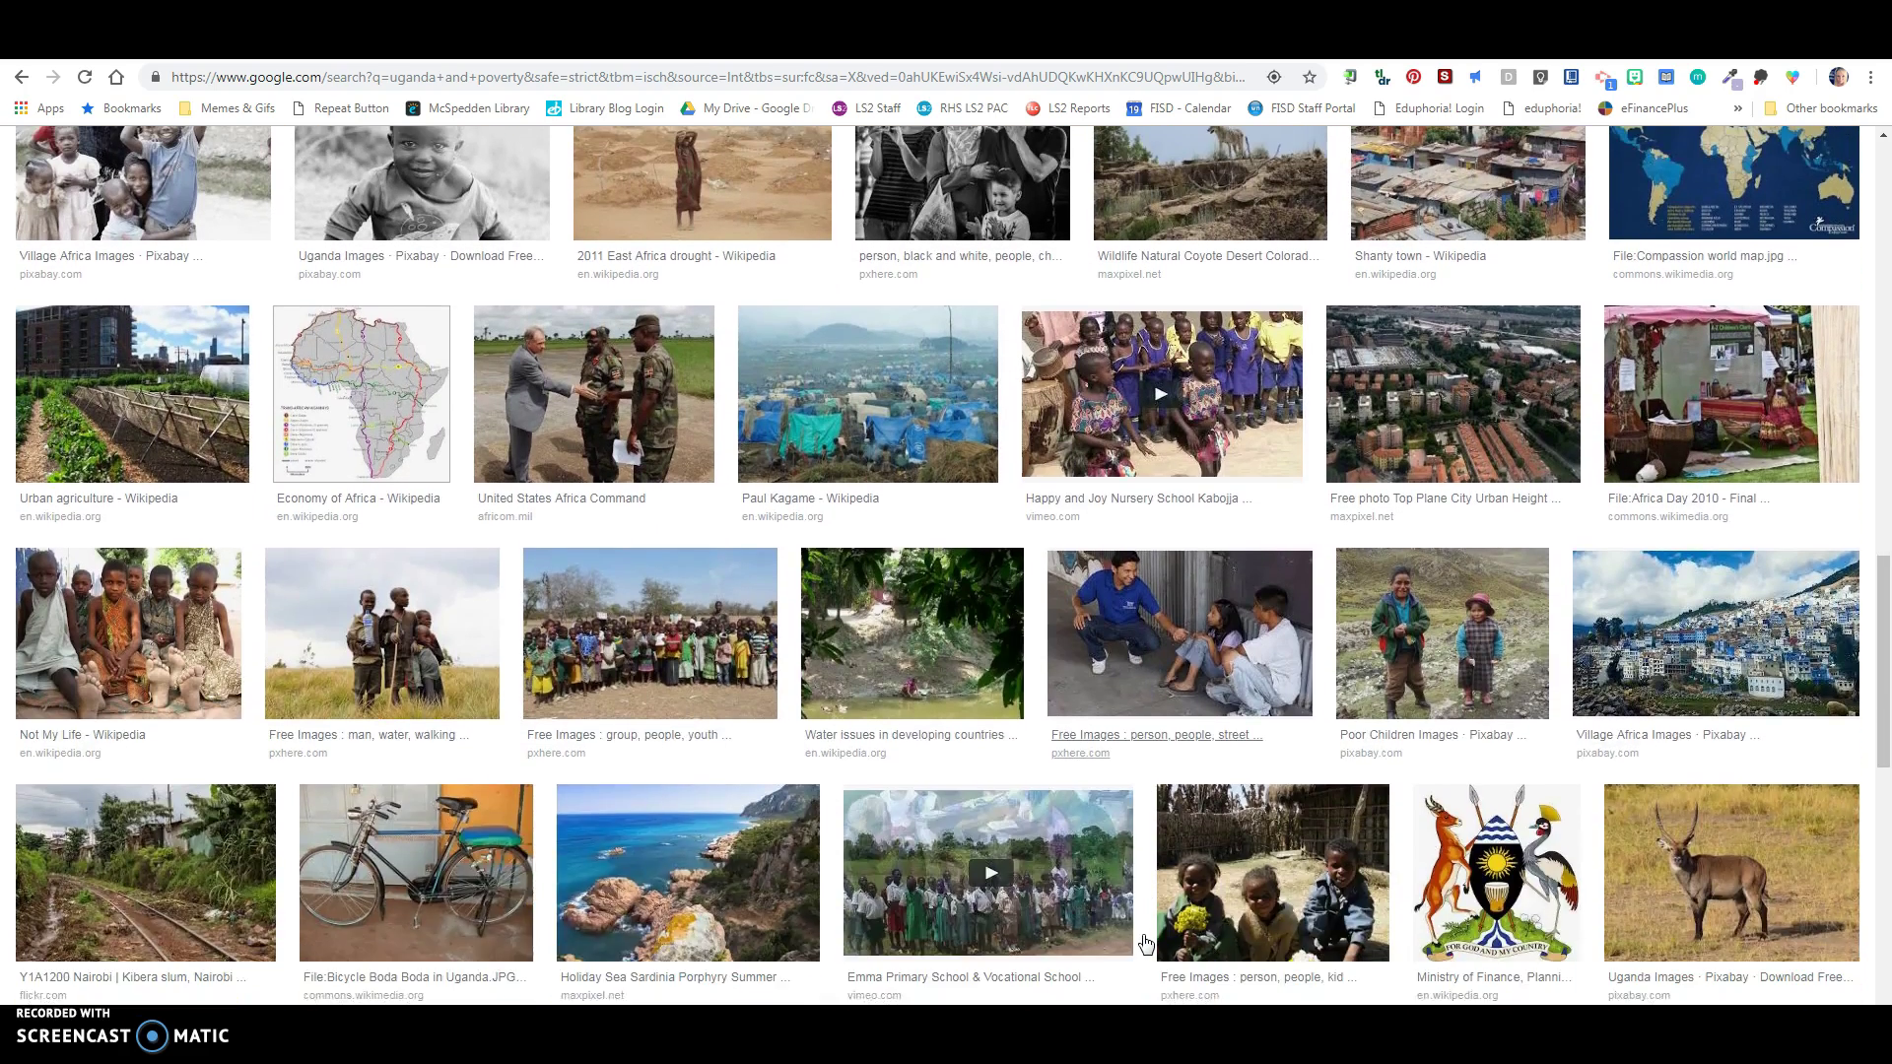
scroll(1145, 945, "down", 3)
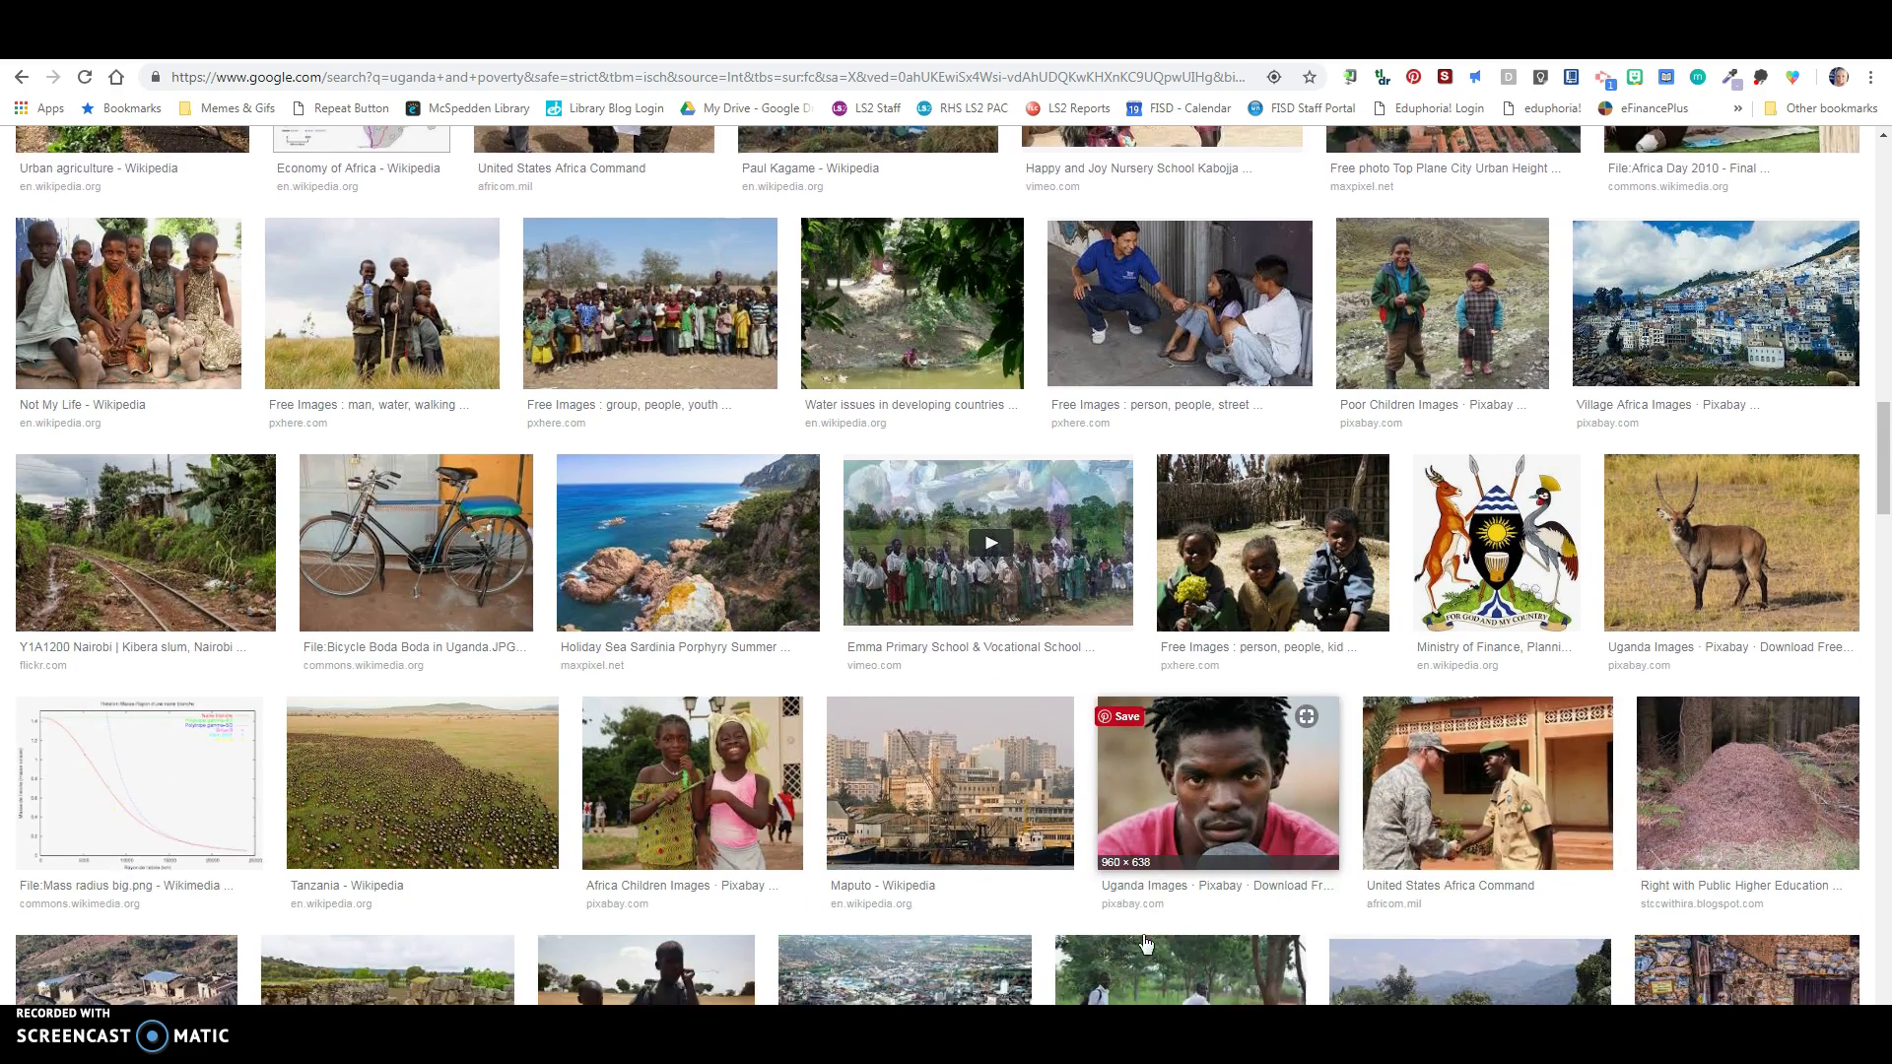
scroll(1145, 944, "down", 4)
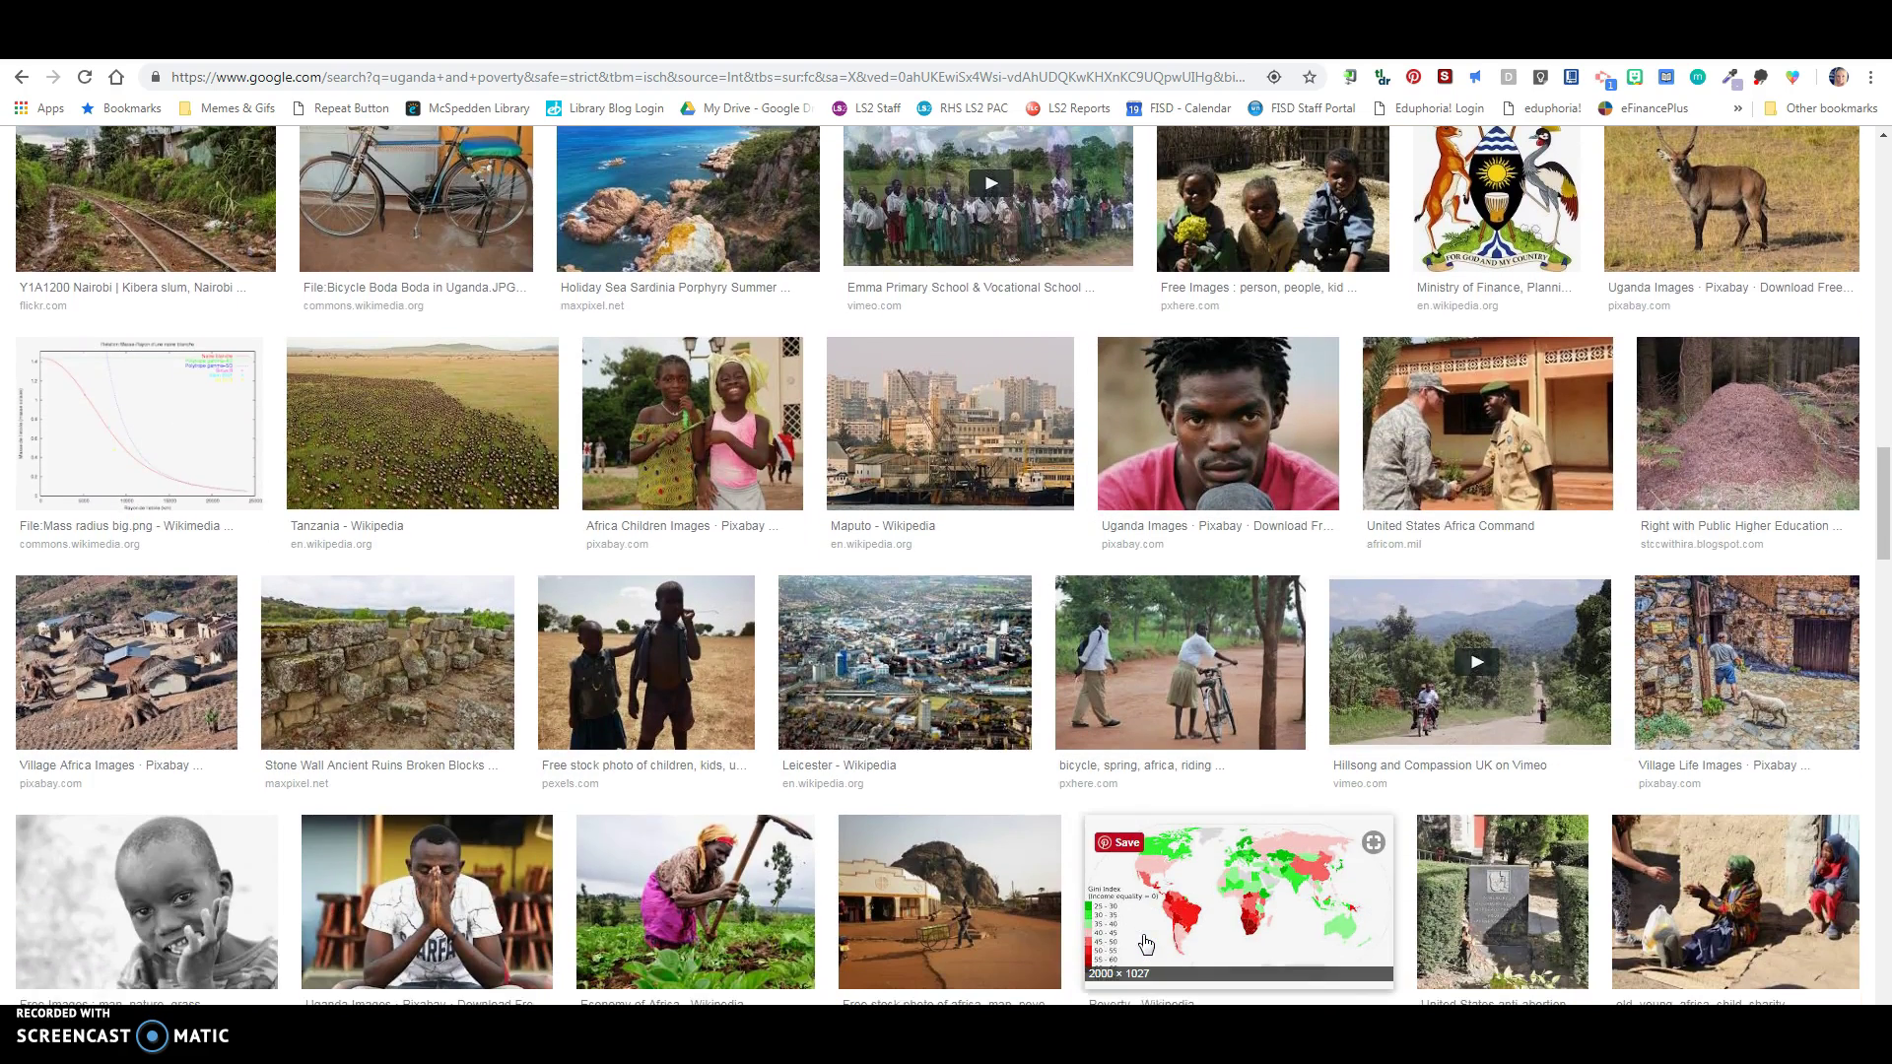
scroll(1145, 944, "down", 3)
Step: Pick the farmer-hoeing photo and visit its Wikipedia Economy of Africa source page
left_click(709, 638)
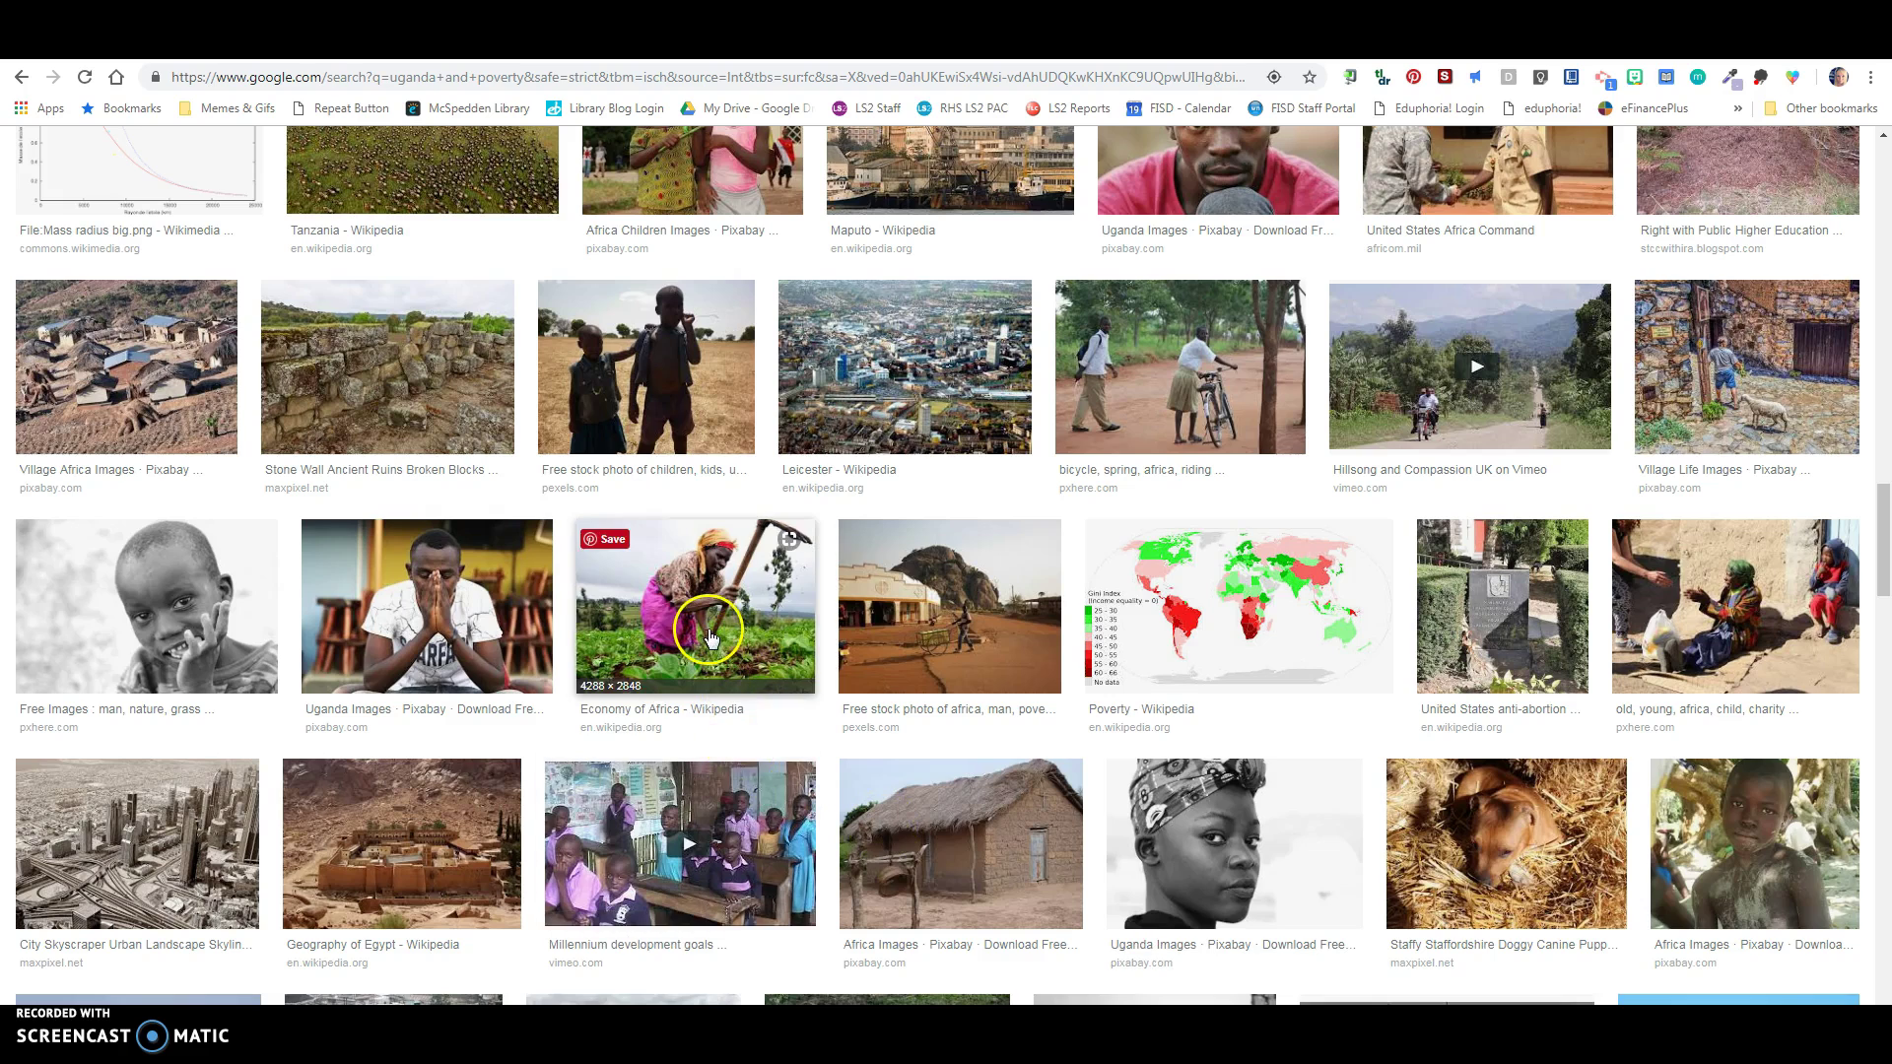
left_click(714, 619)
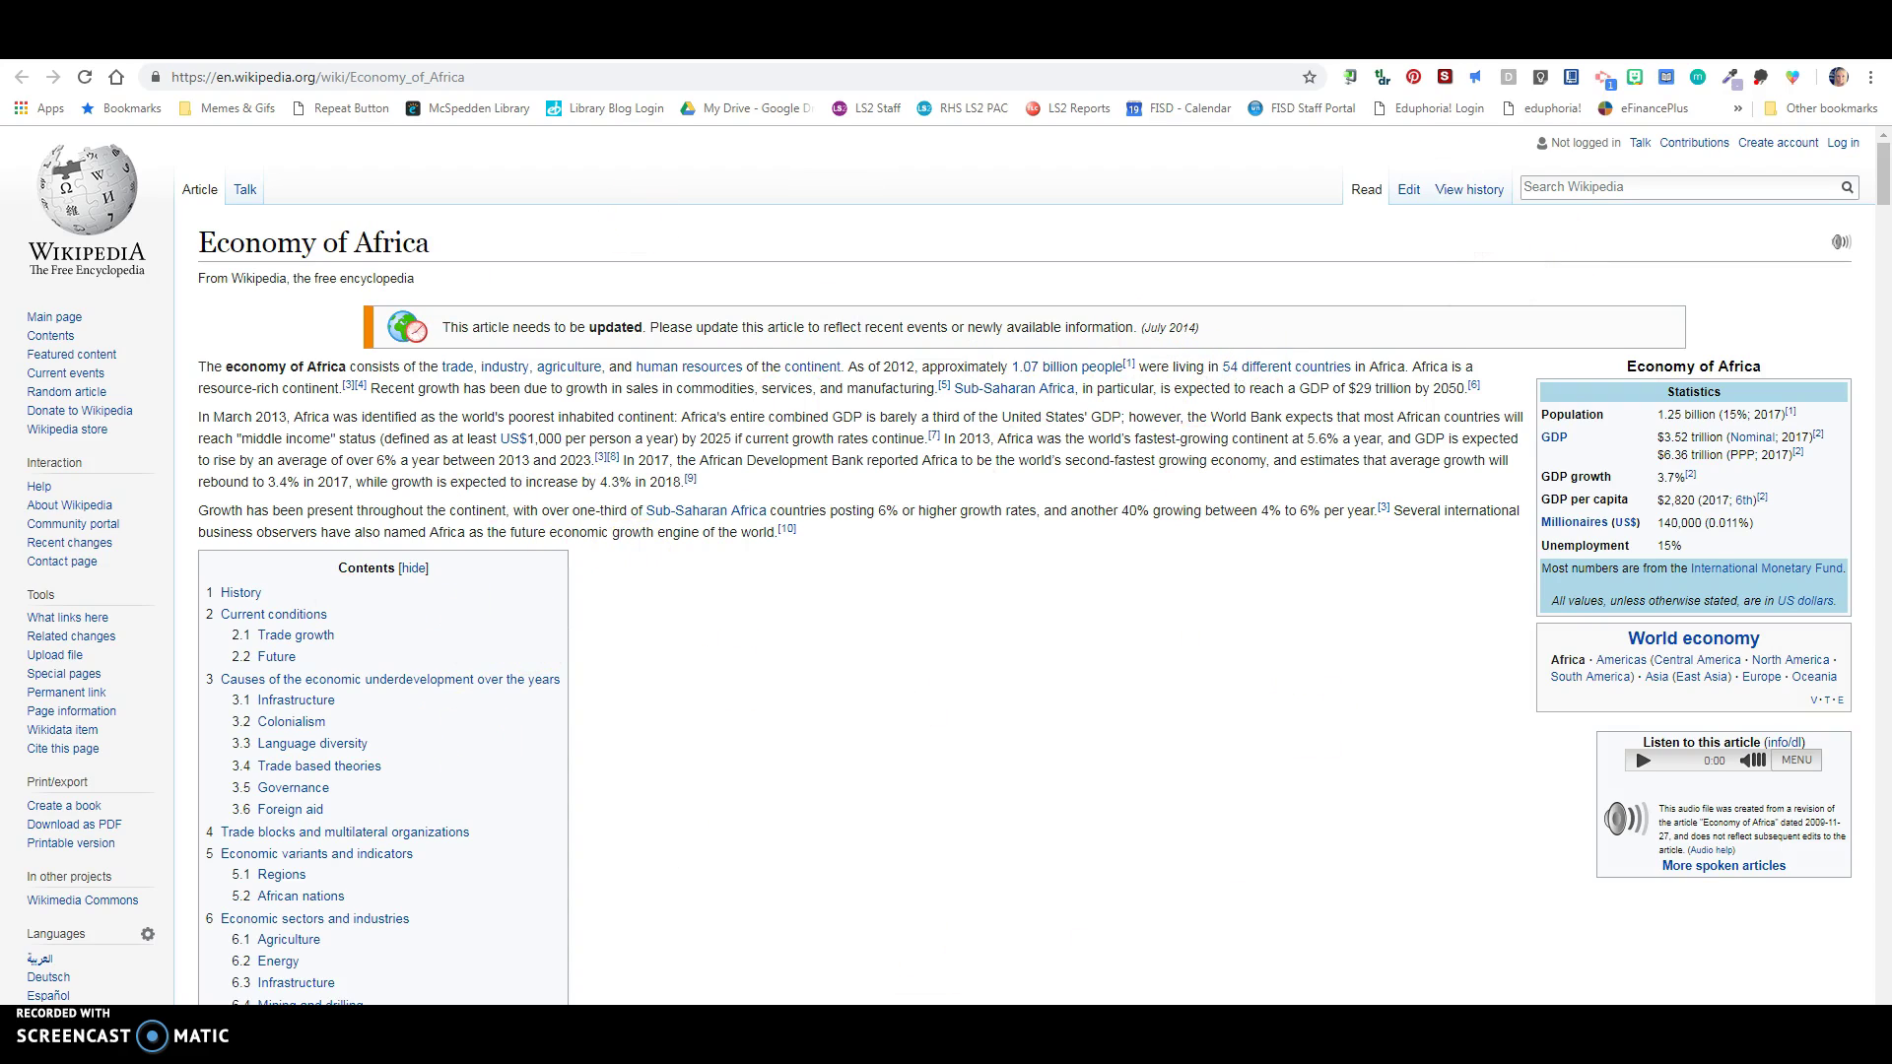
Step: Generate and select the MLA citation for Economy of Africa, then bring up the assignment doc
left_click(1574, 83)
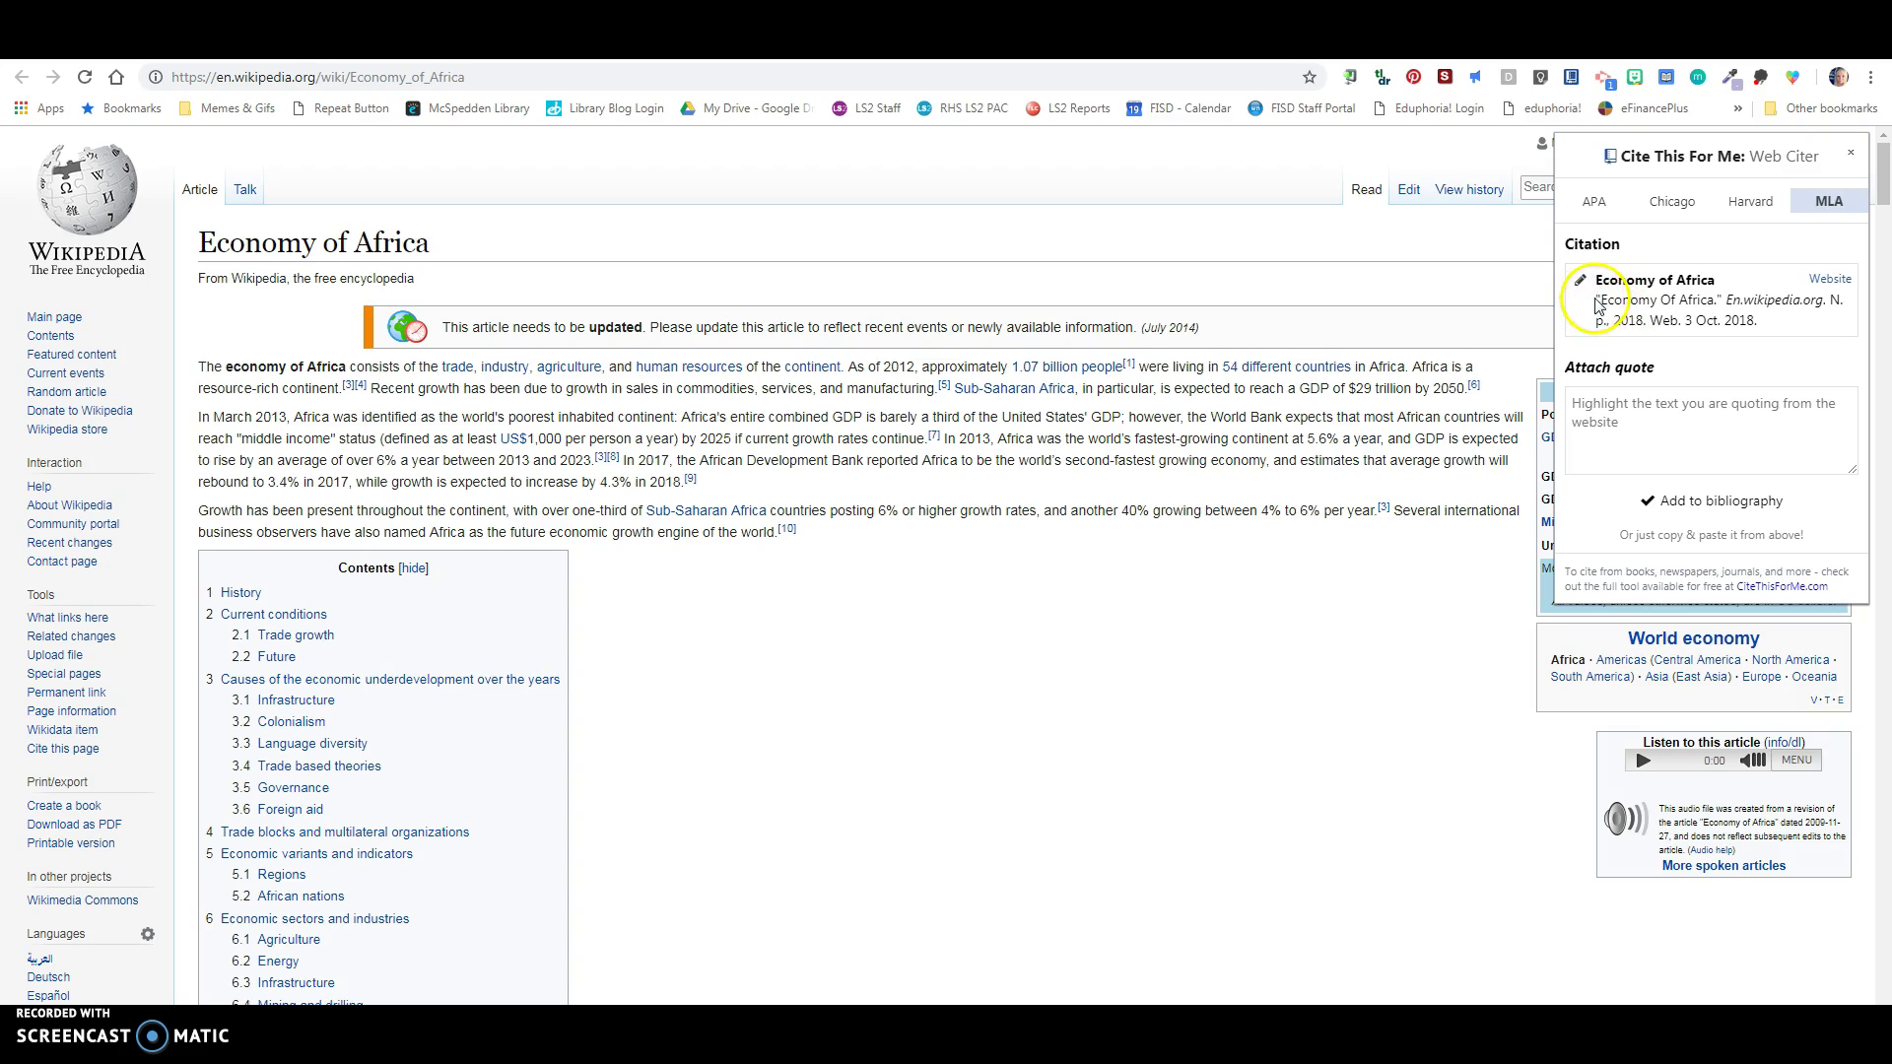
left_click_drag(1593, 301, 1760, 317)
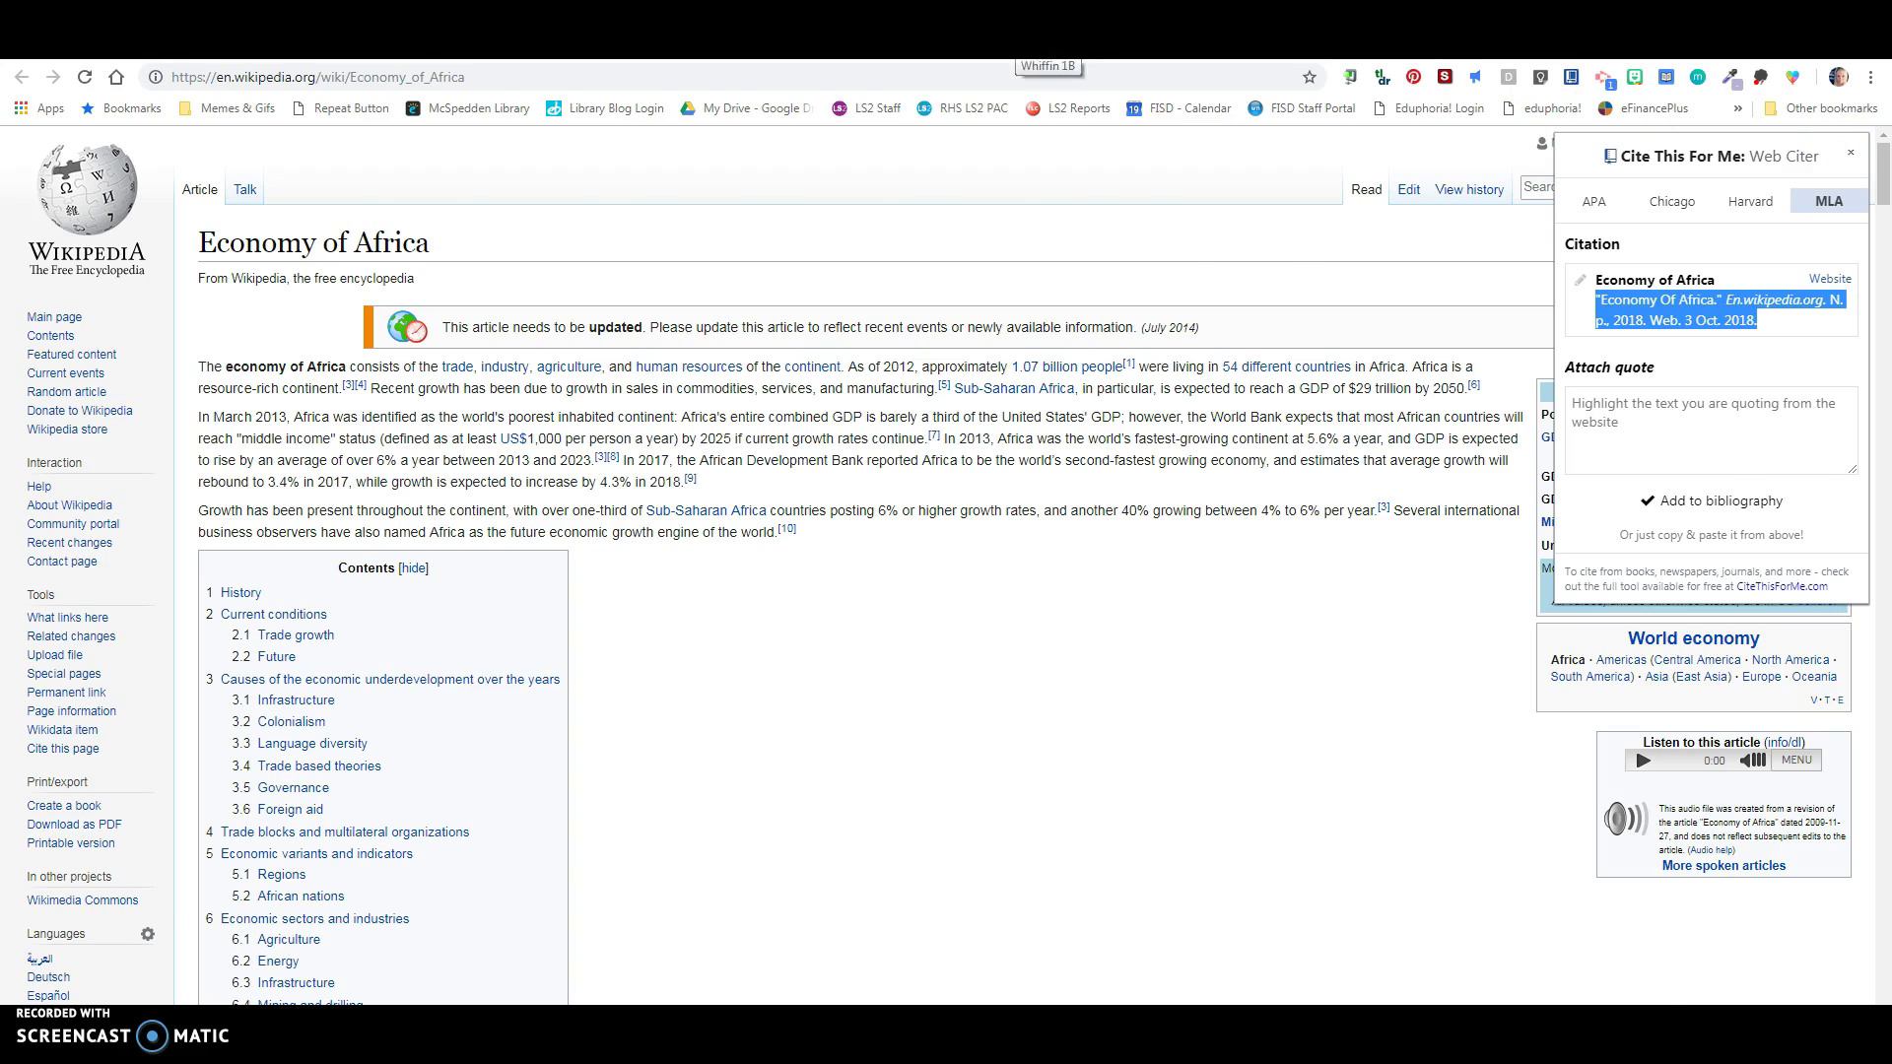
left_click(1045, 42)
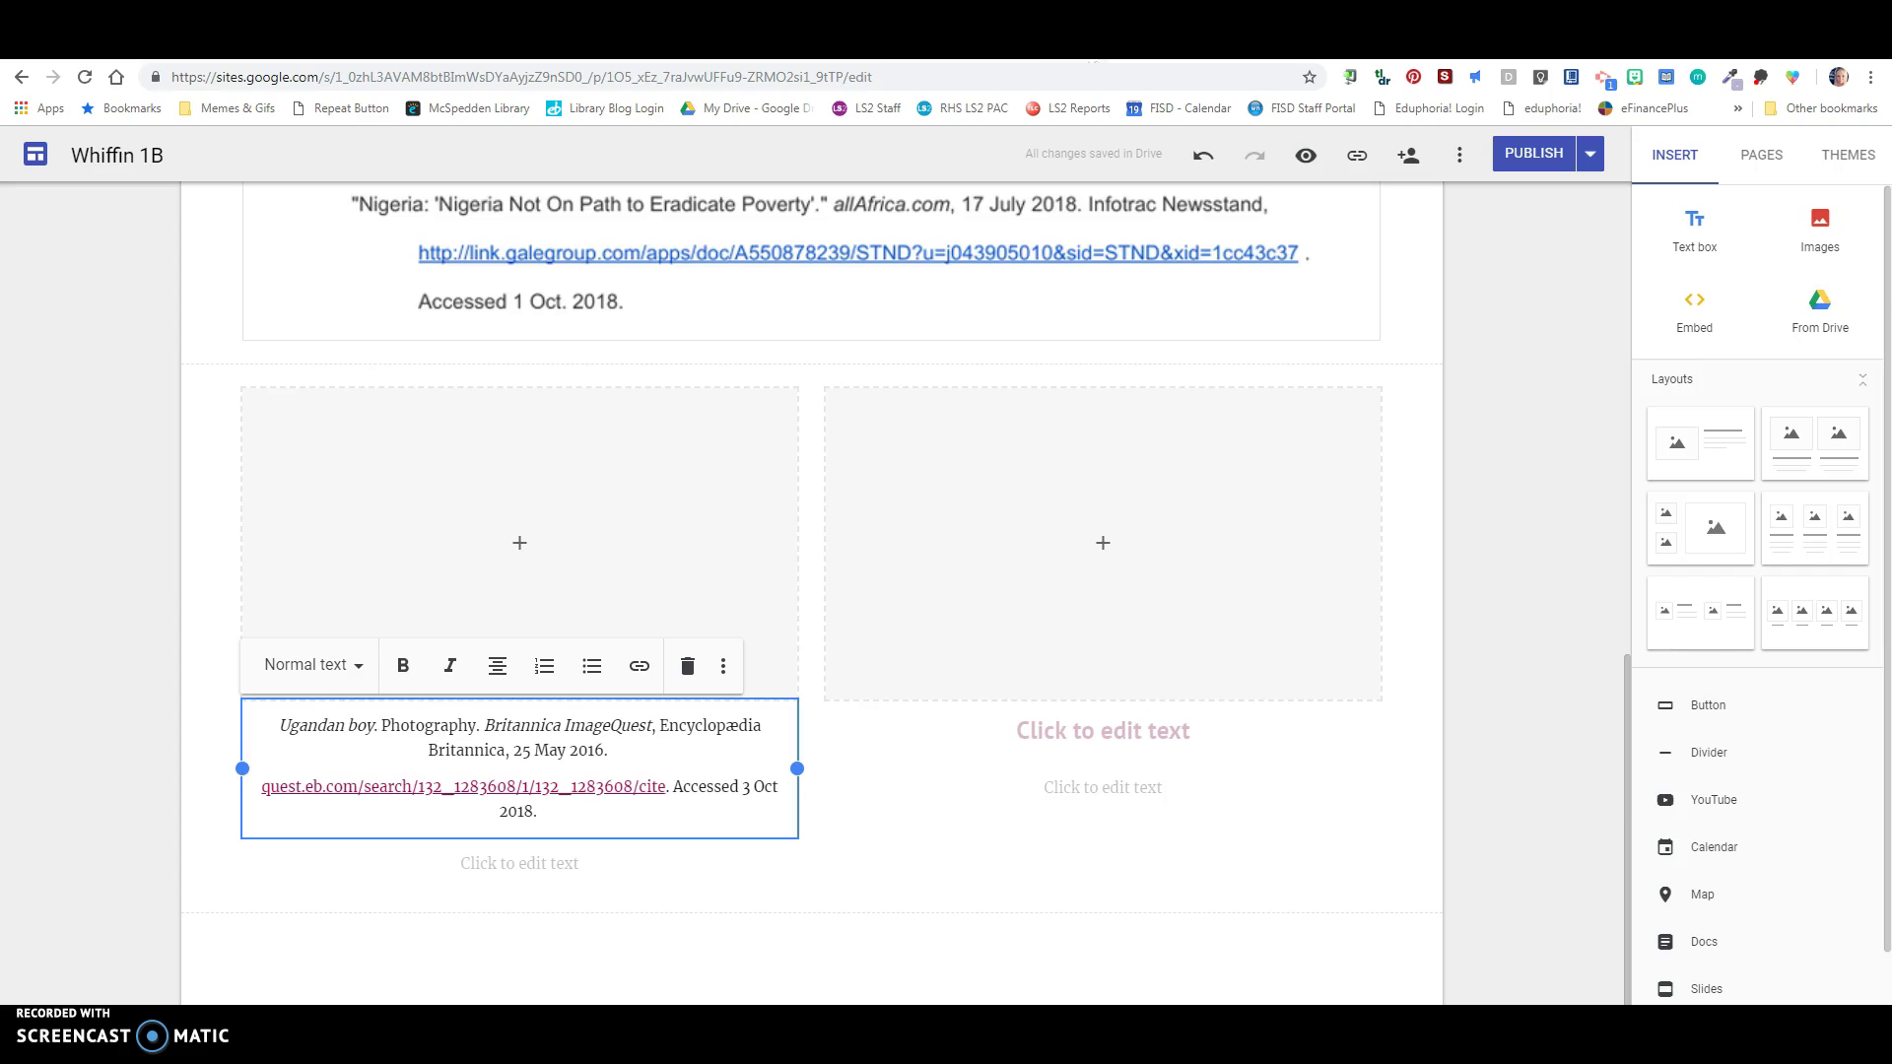
key("ctrl+shift+Tab")
key("ctrl+shift+Tab")
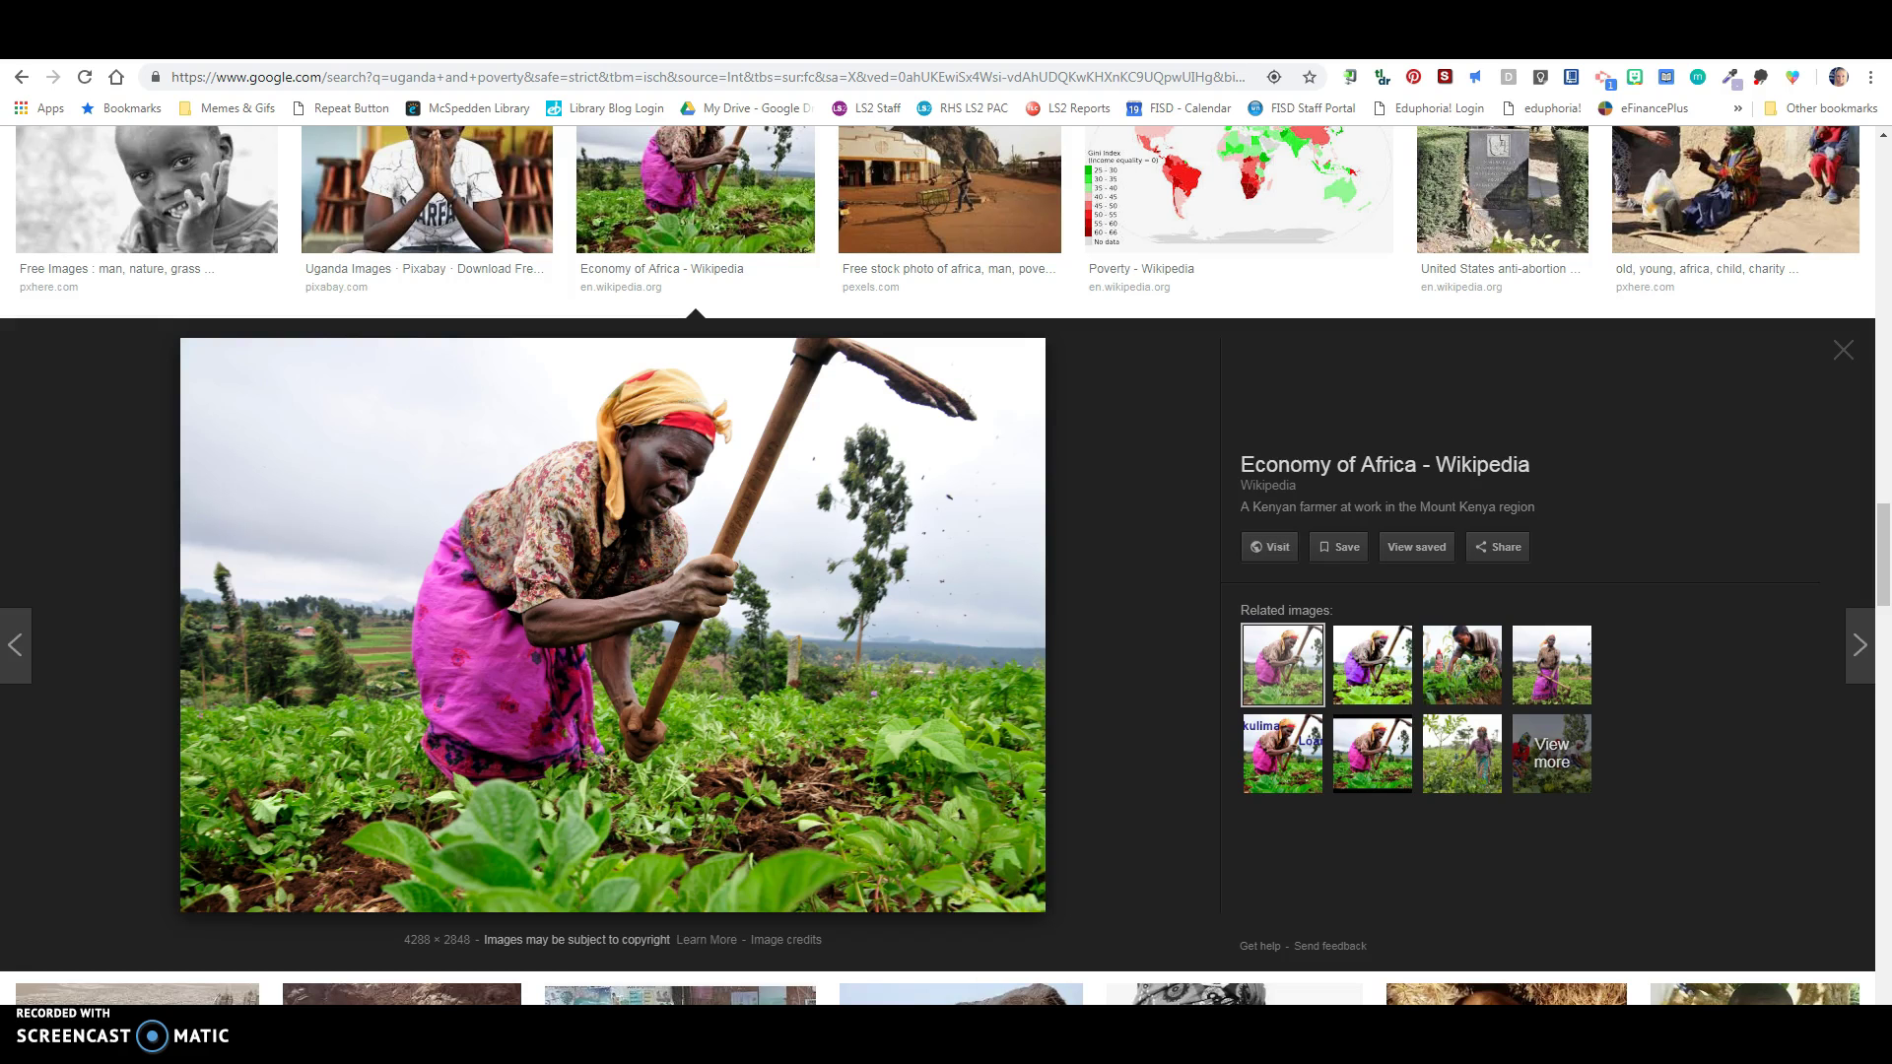
left_click(946, 42)
Step: Read the Research, Mission Steps and DigCit Tips sections, then return to the Whiffin 1B editor
scroll(909, 723, "up", 7)
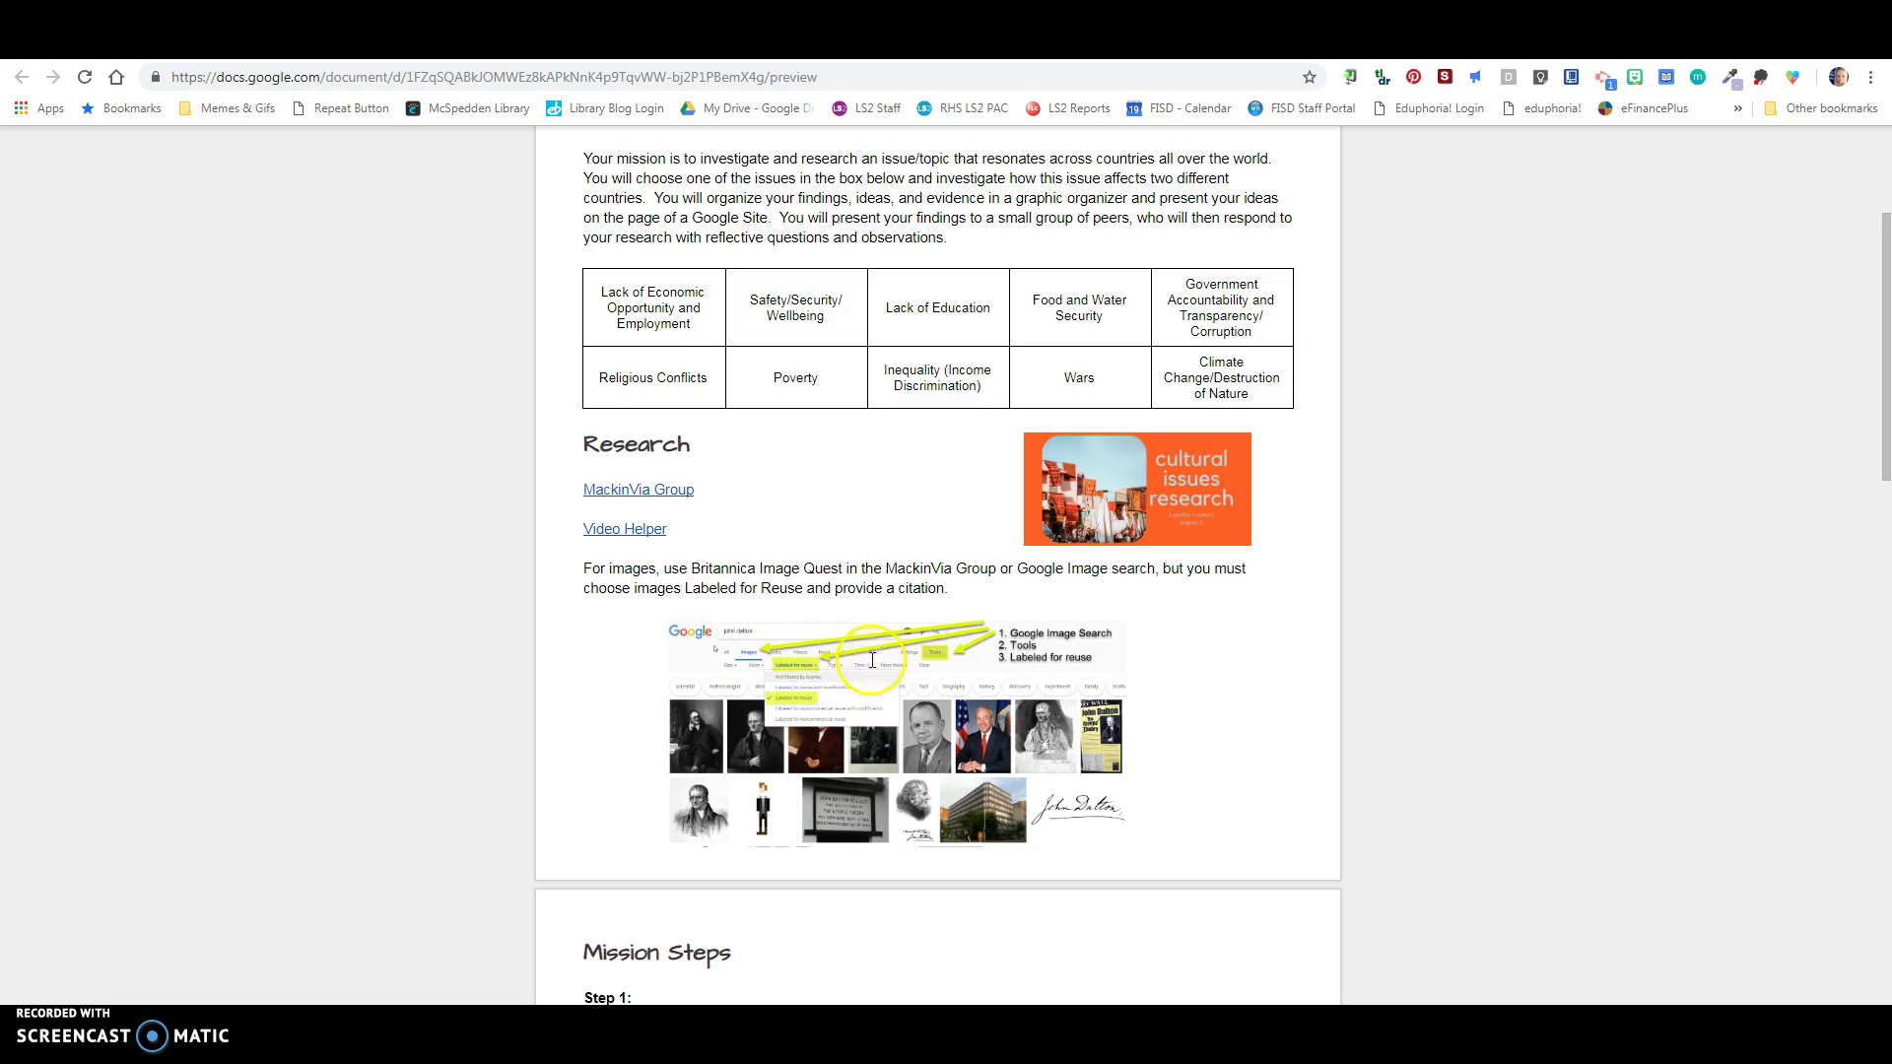
scroll(954, 691, "down", 3)
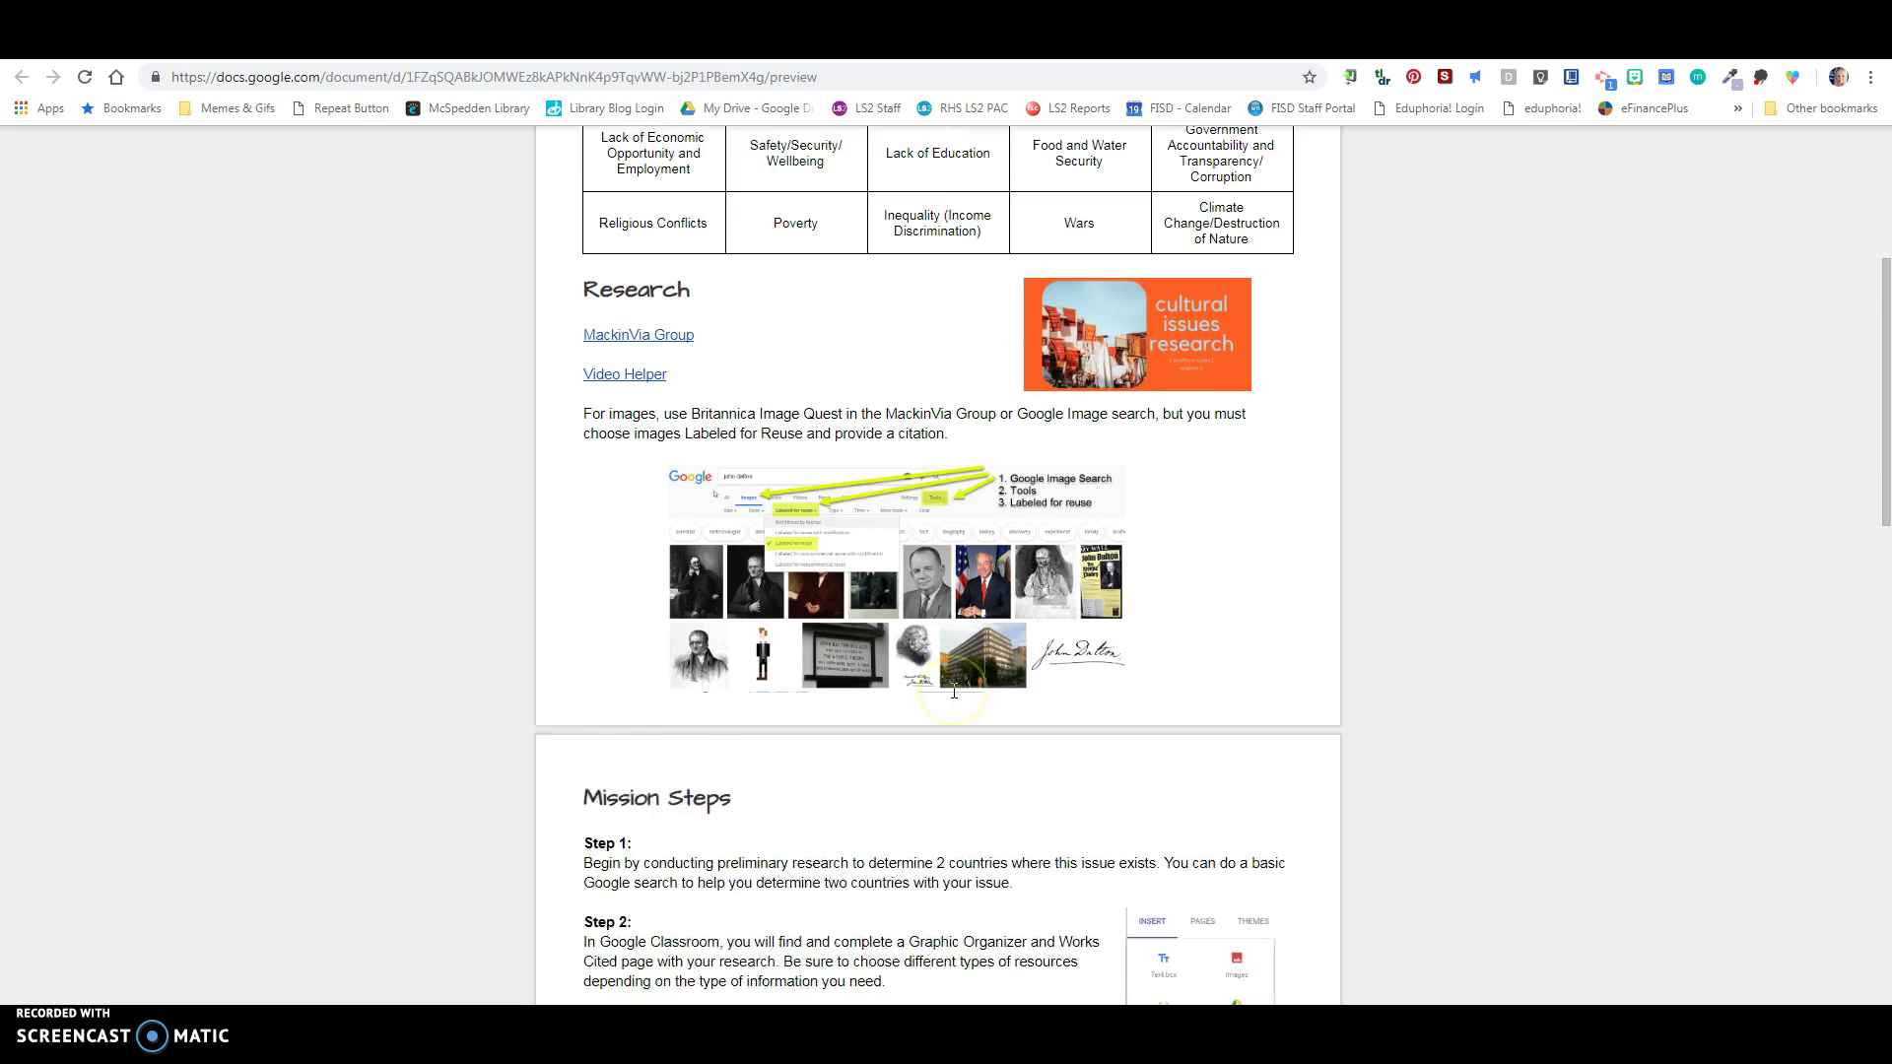
scroll(954, 690, "down", 3)
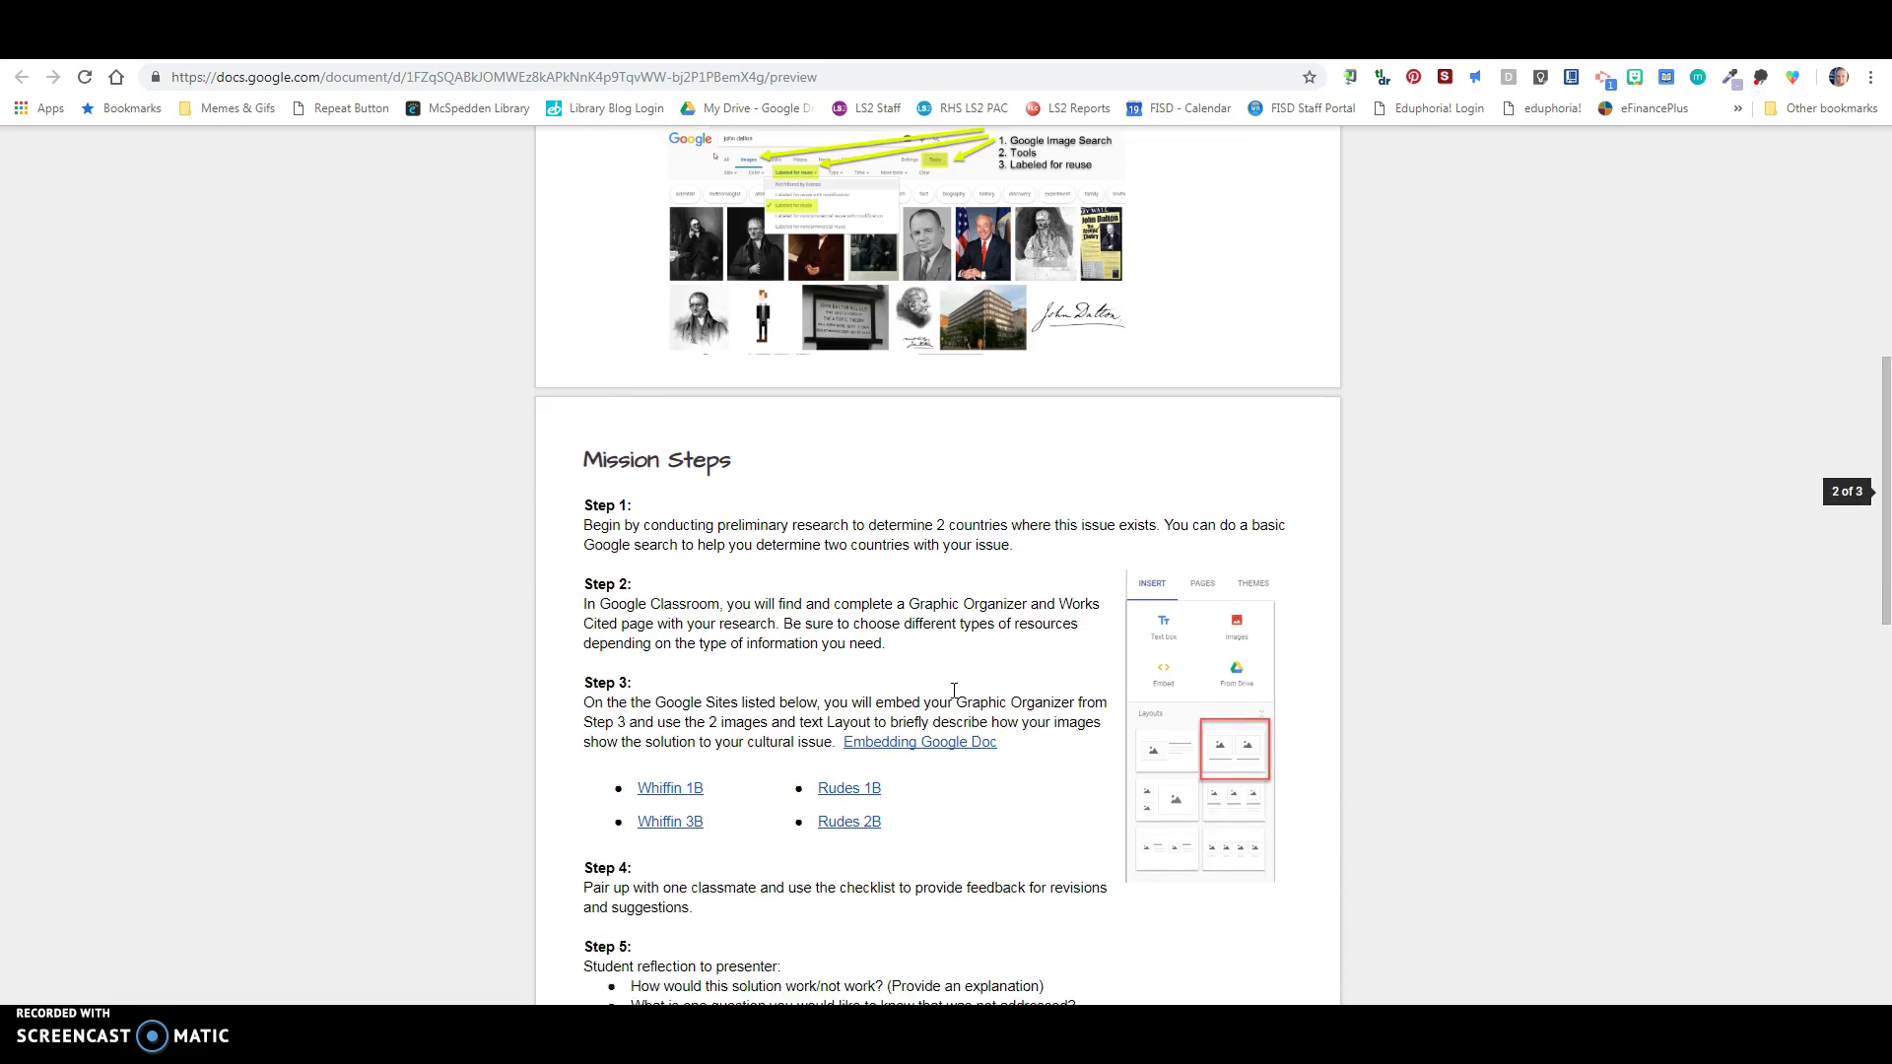
scroll(954, 691, "down", 4)
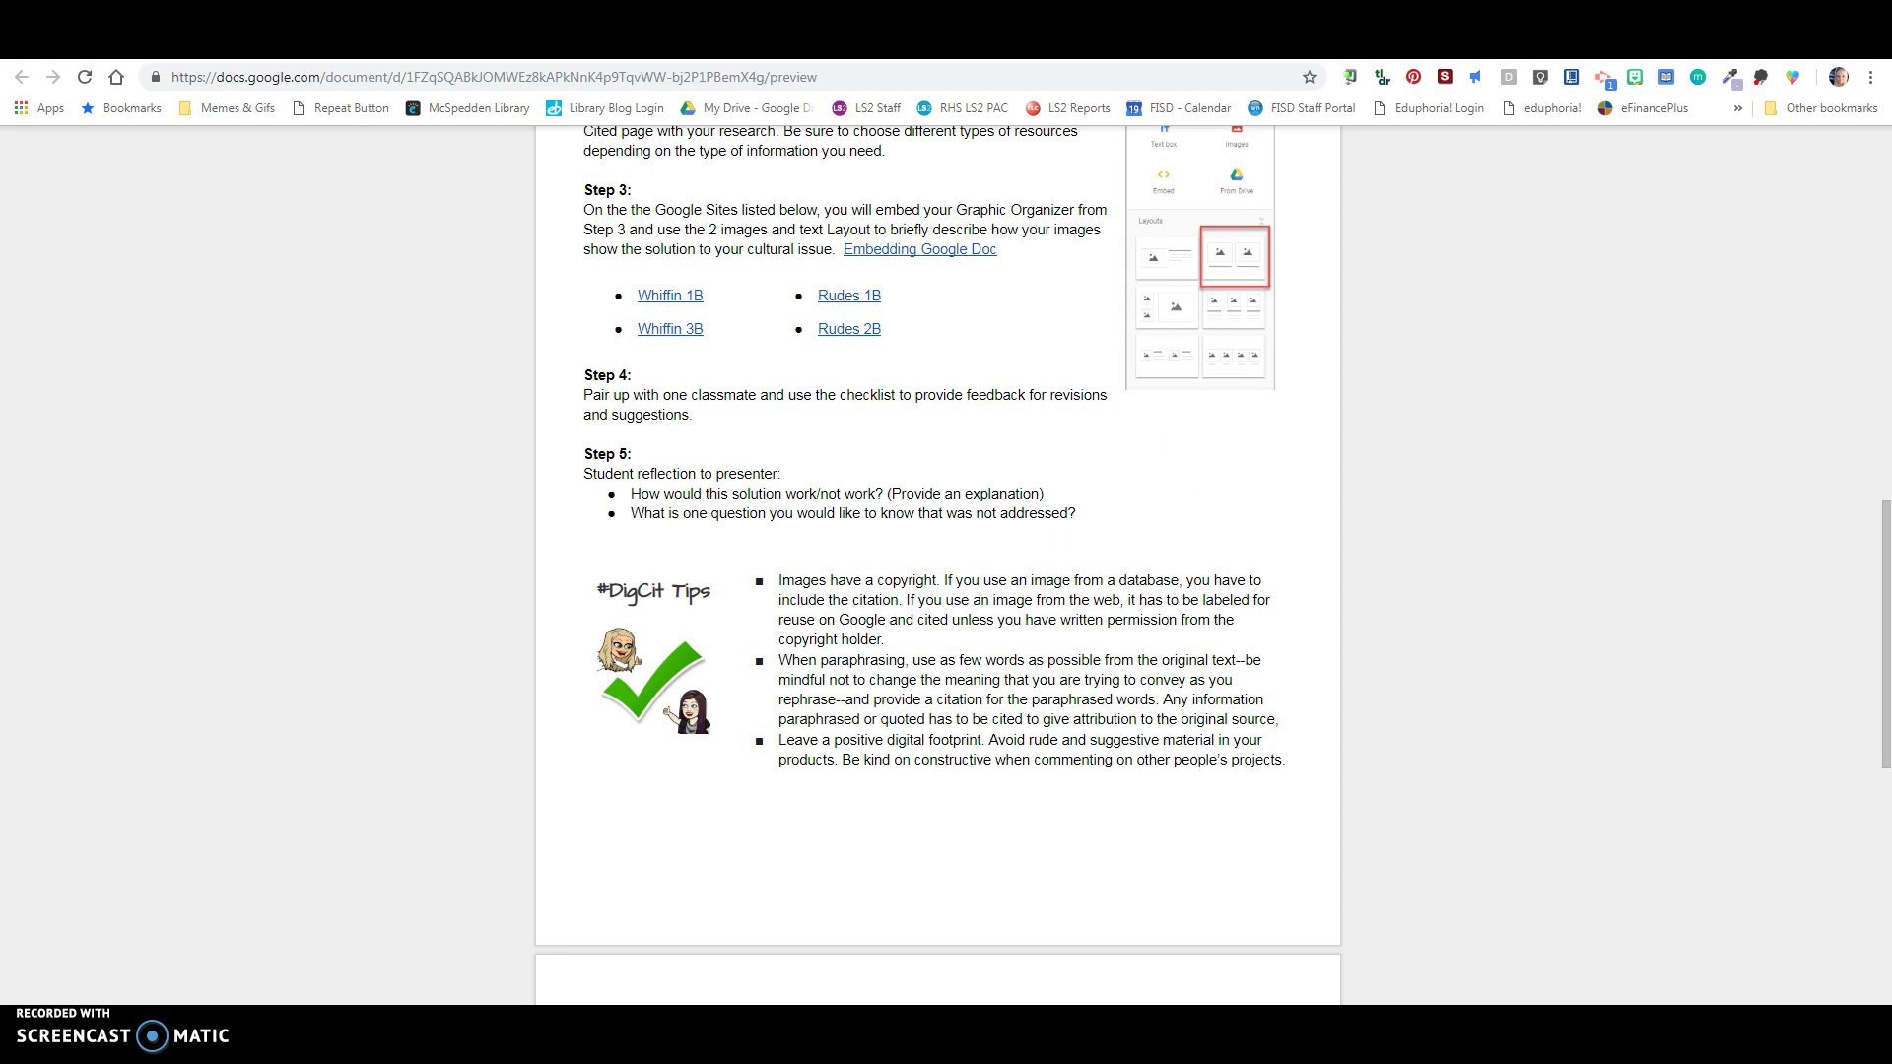
key("ctrl+Tab")
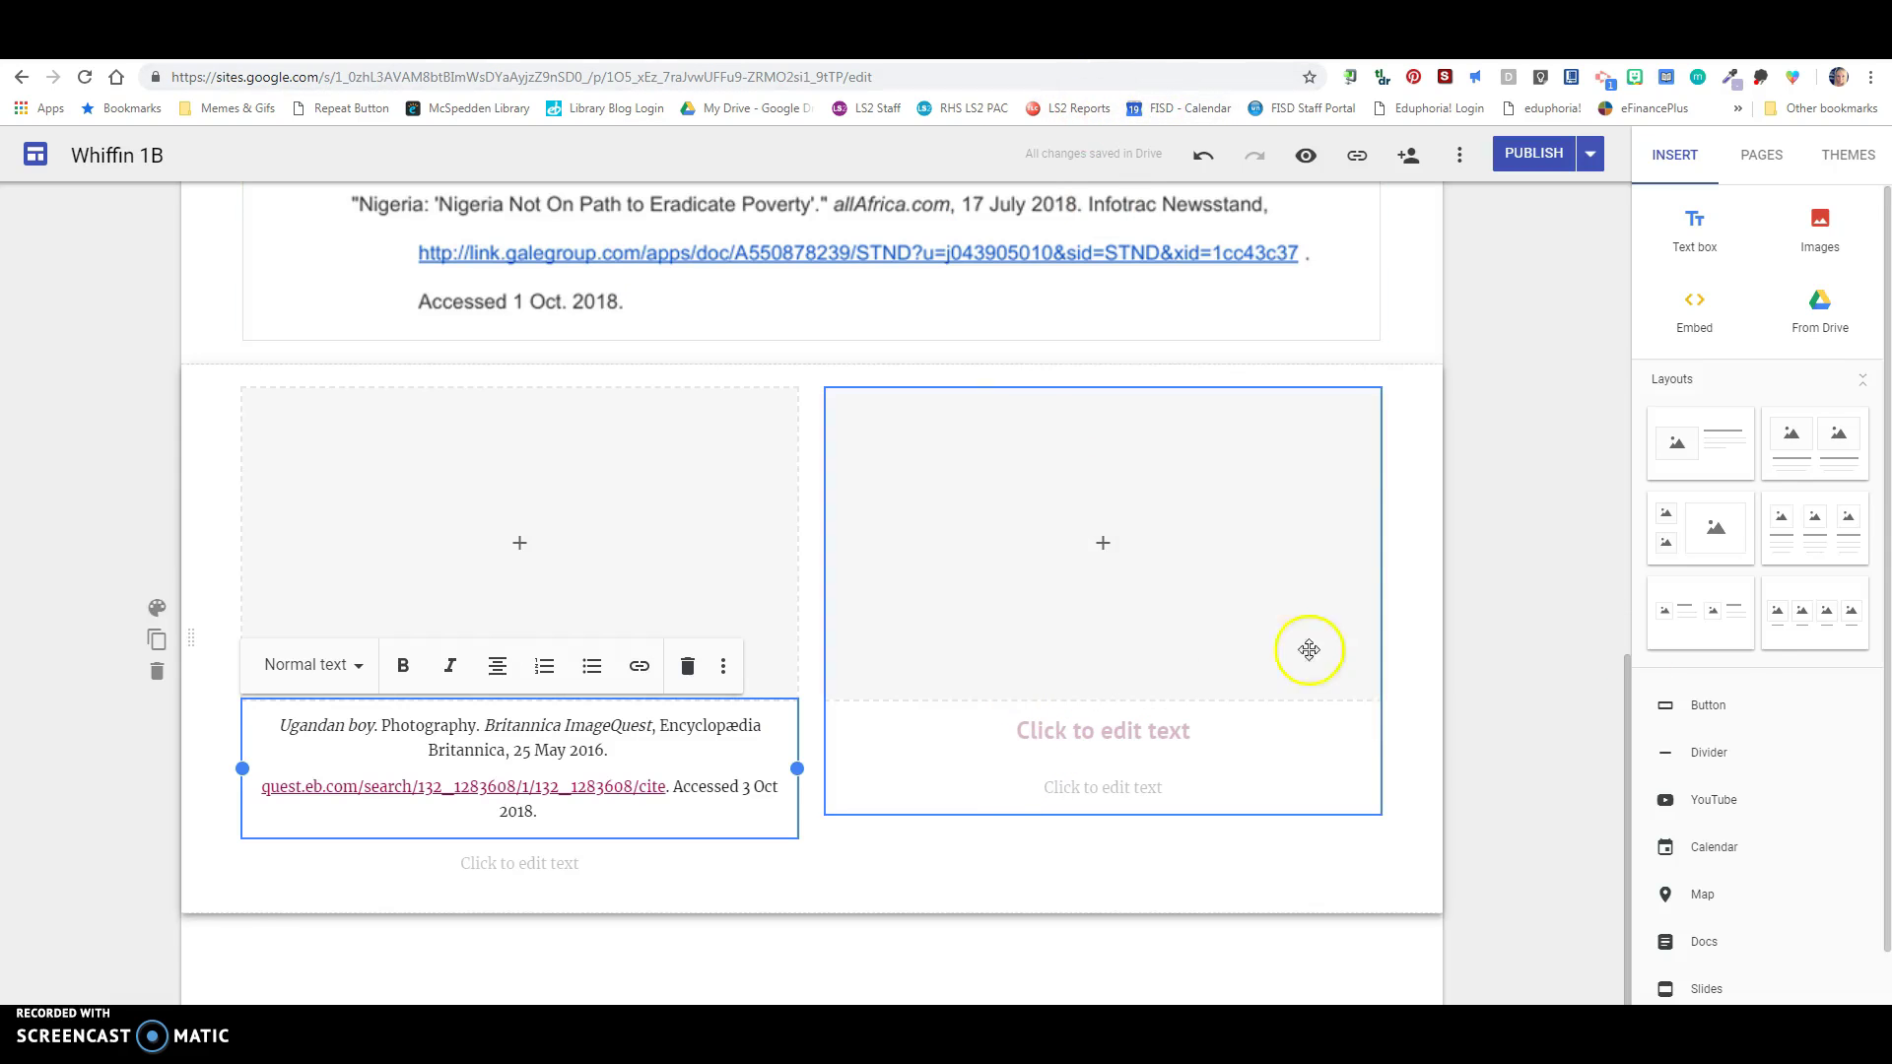
scroll(1525, 748, "up", 4)
scroll(1546, 730, "up", 7)
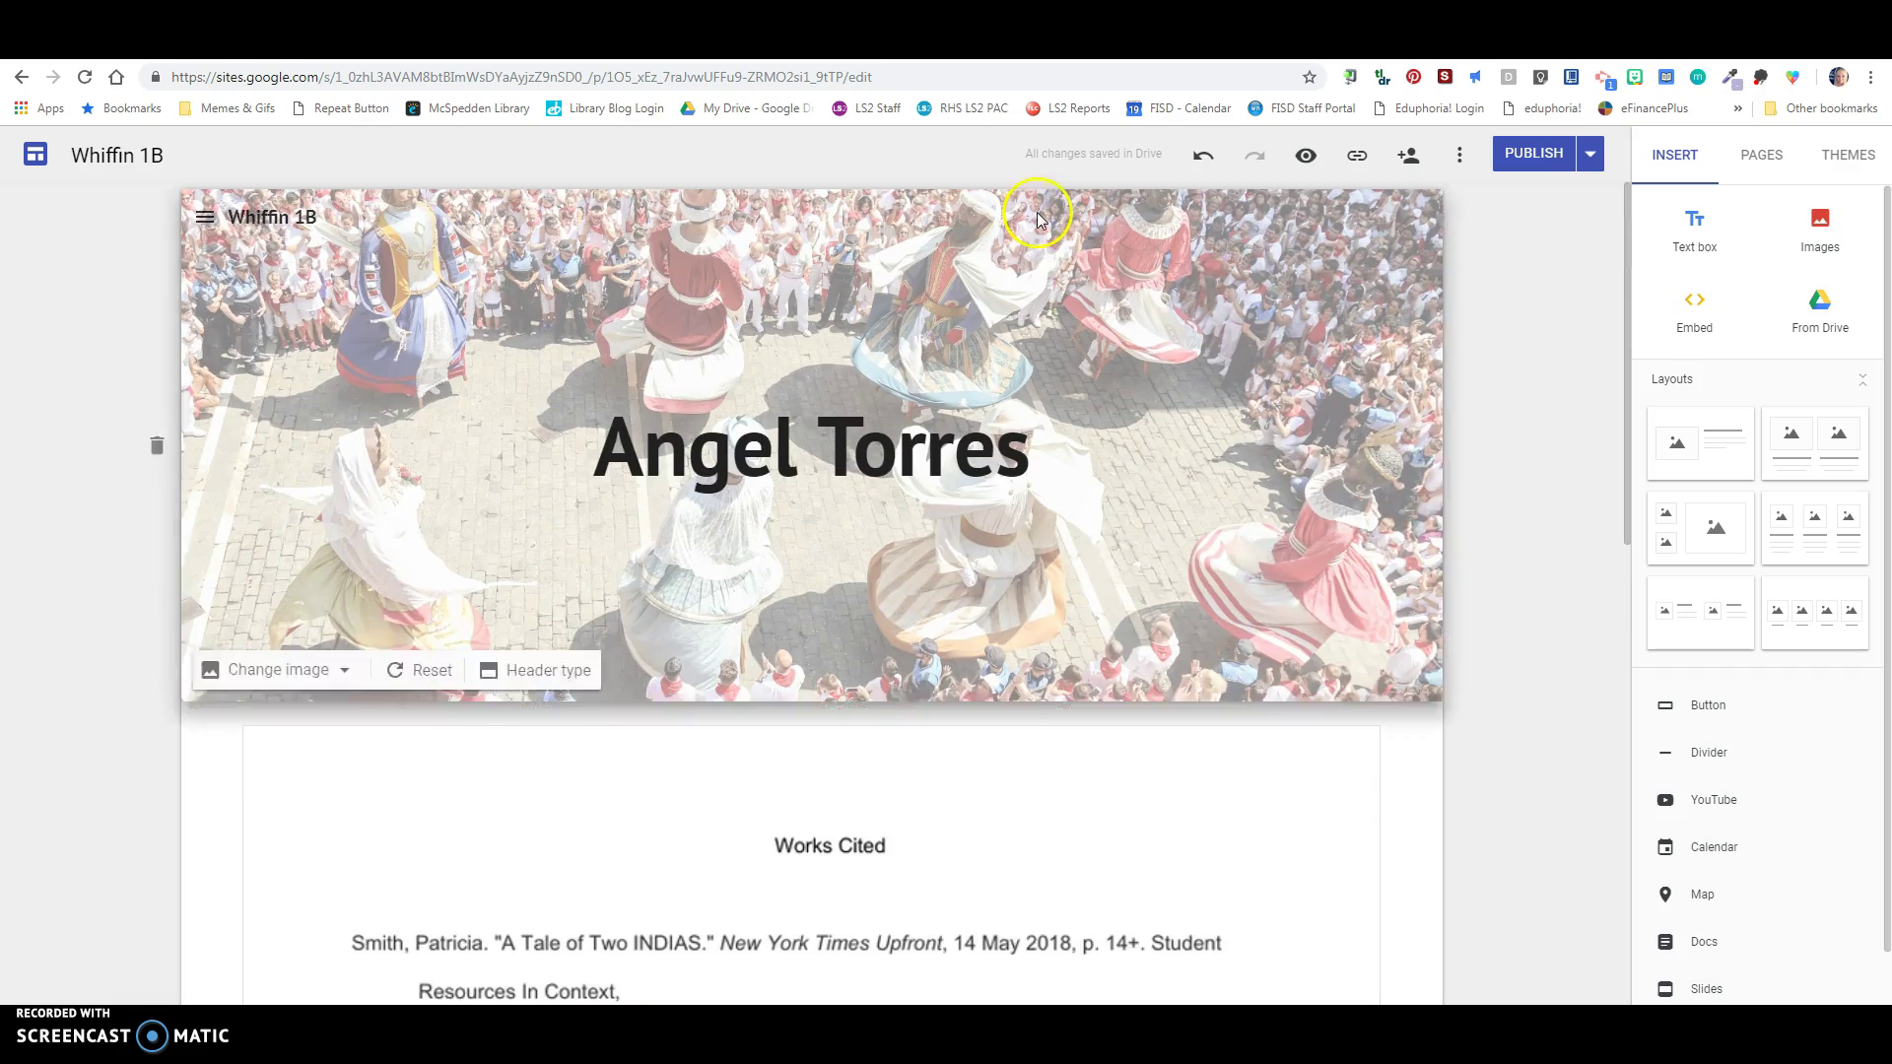